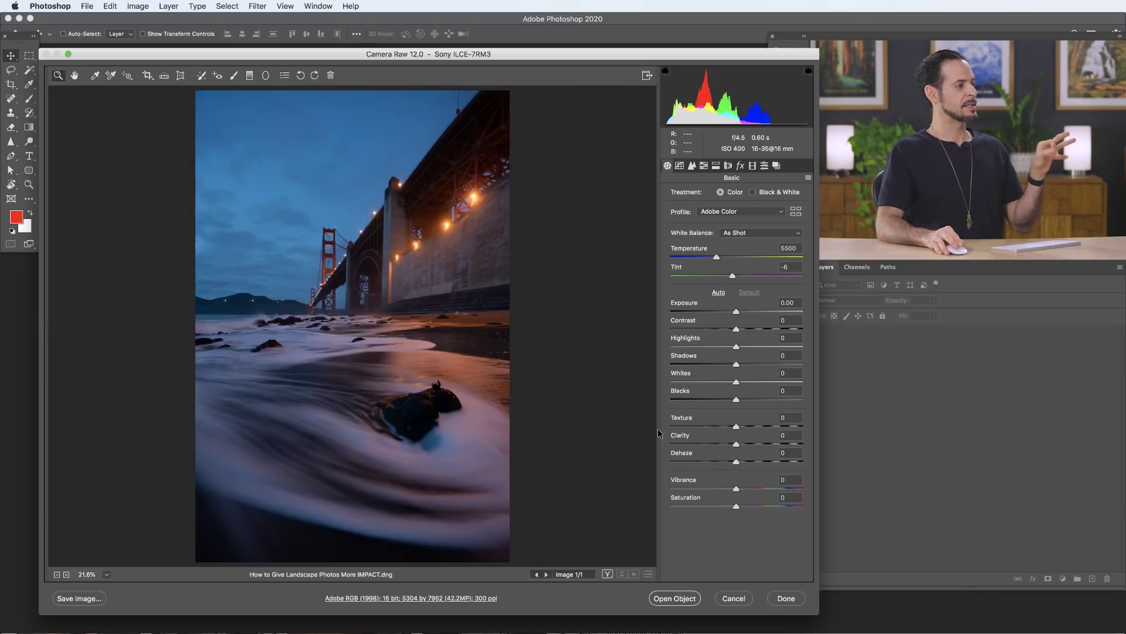
Step: Activate the Adjustment Brush and enlarge the brush to size 12
left_click(234, 76)
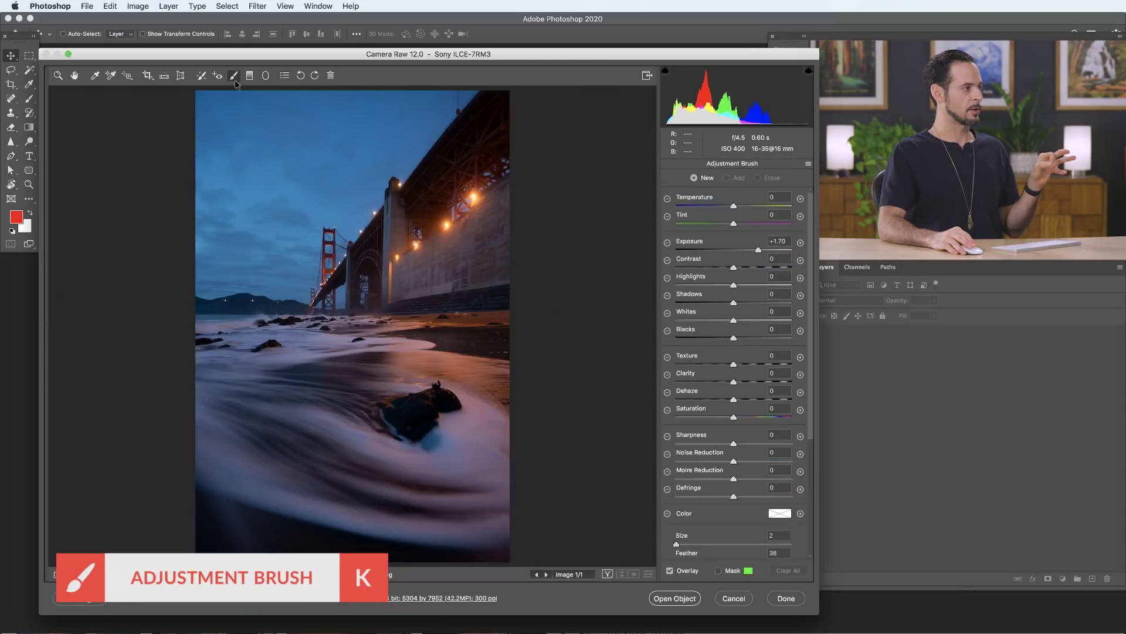
key("bracketright")
key("bracketright")
key("bracketright")
key("bracketright")
key("bracketright")
key("bracketright")
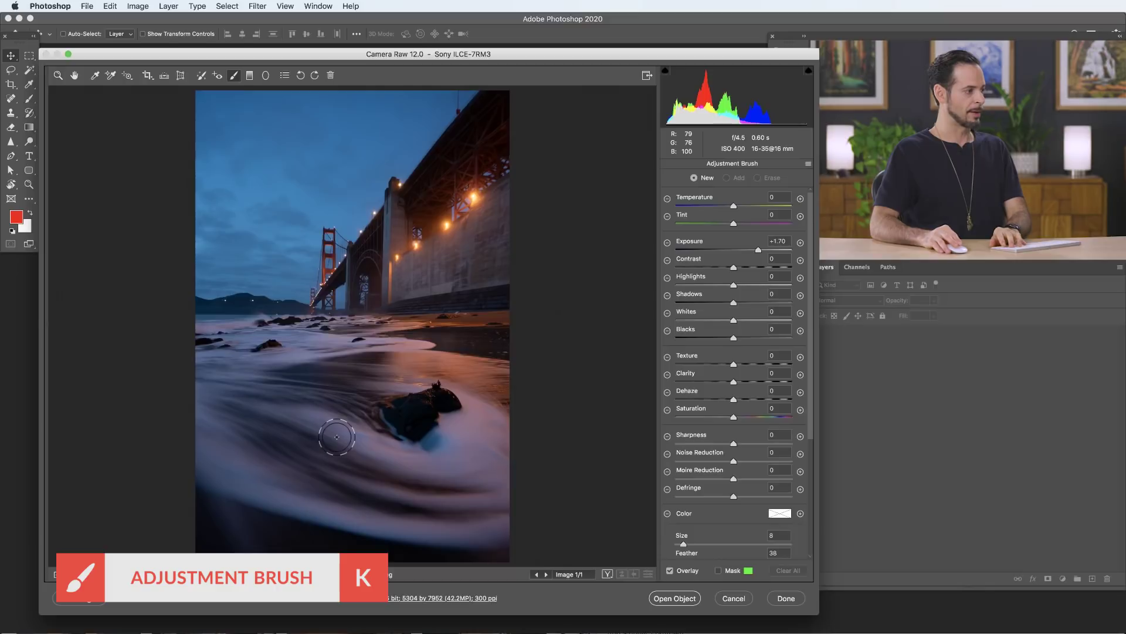
key("bracketright")
key("bracketright")
key("bracketright")
key("bracketright")
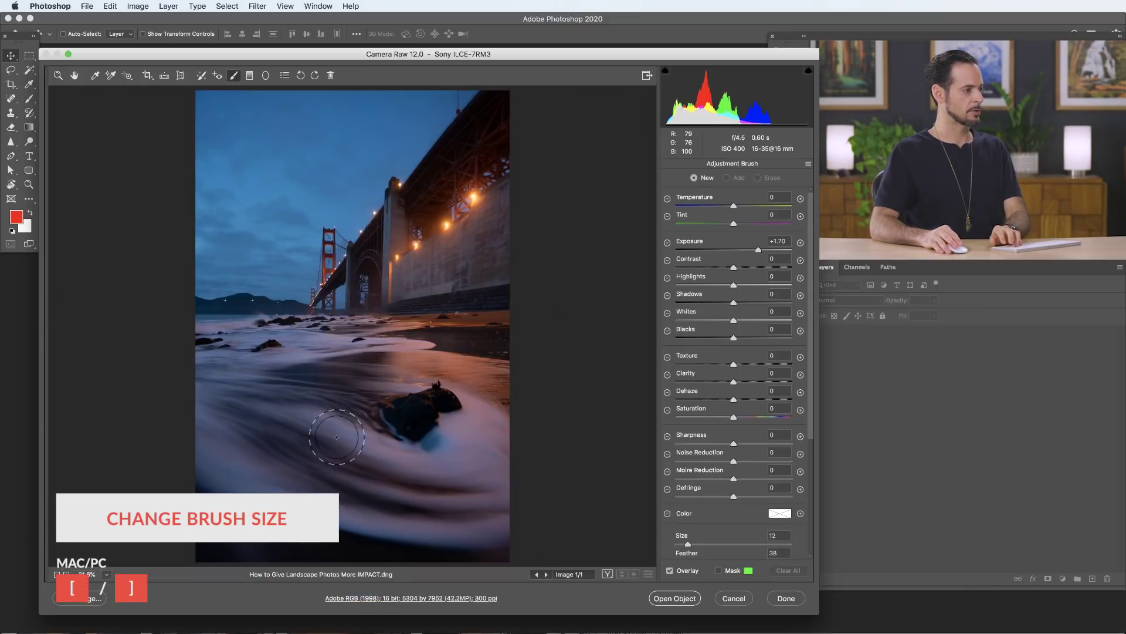
Step: Set the brush feather to 100 and its flow to 100
scroll(717, 446, "down", 2)
scroll(717, 445, "down", 3)
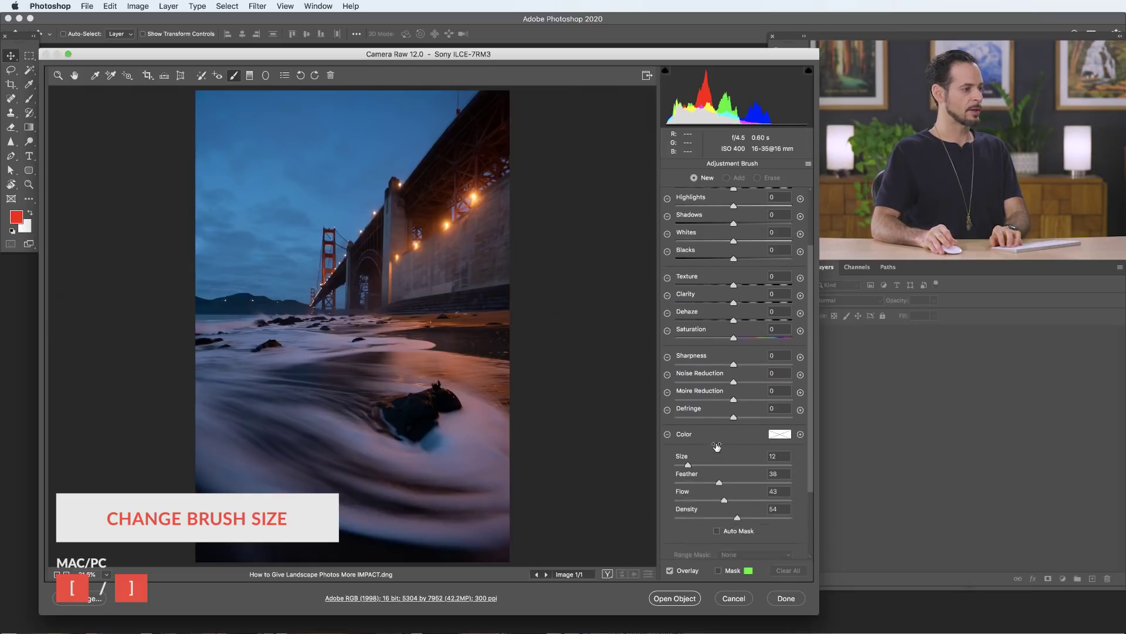
key("bracketleft")
key("bracketleft")
key("bracketleft")
key("bracketleft")
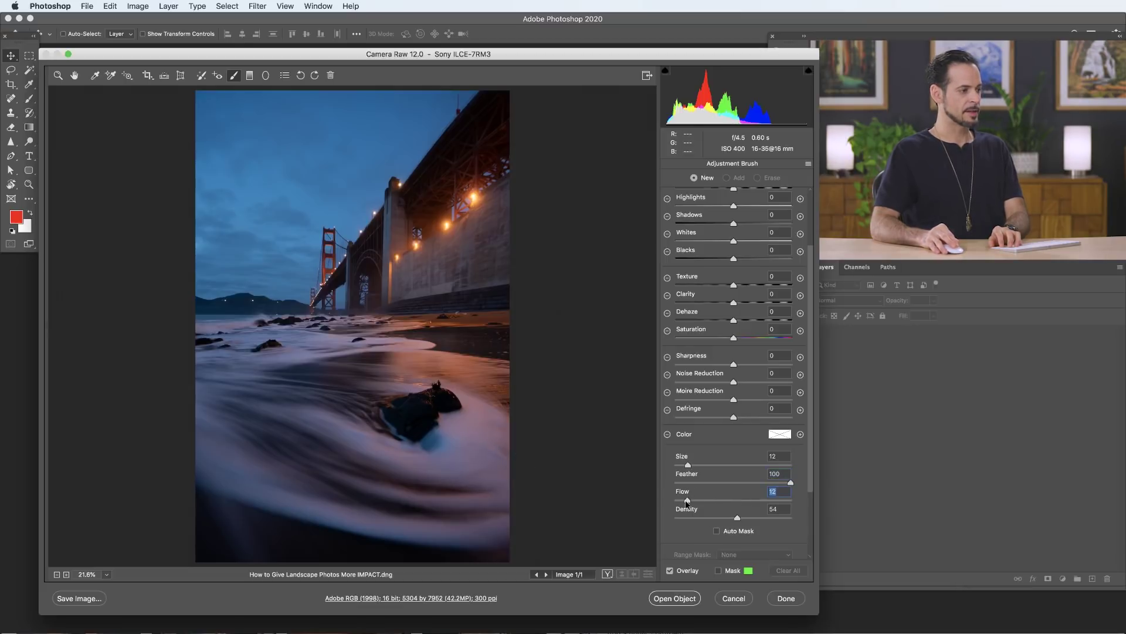
left_click_drag(684, 500, 683, 500)
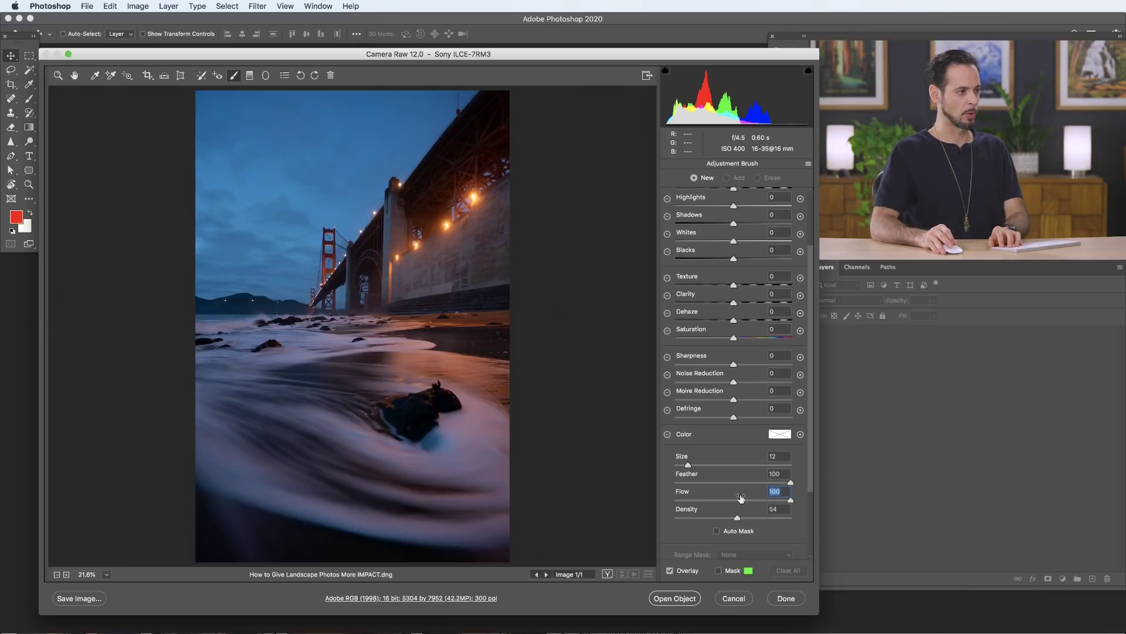
scroll(707, 495, "up", 3)
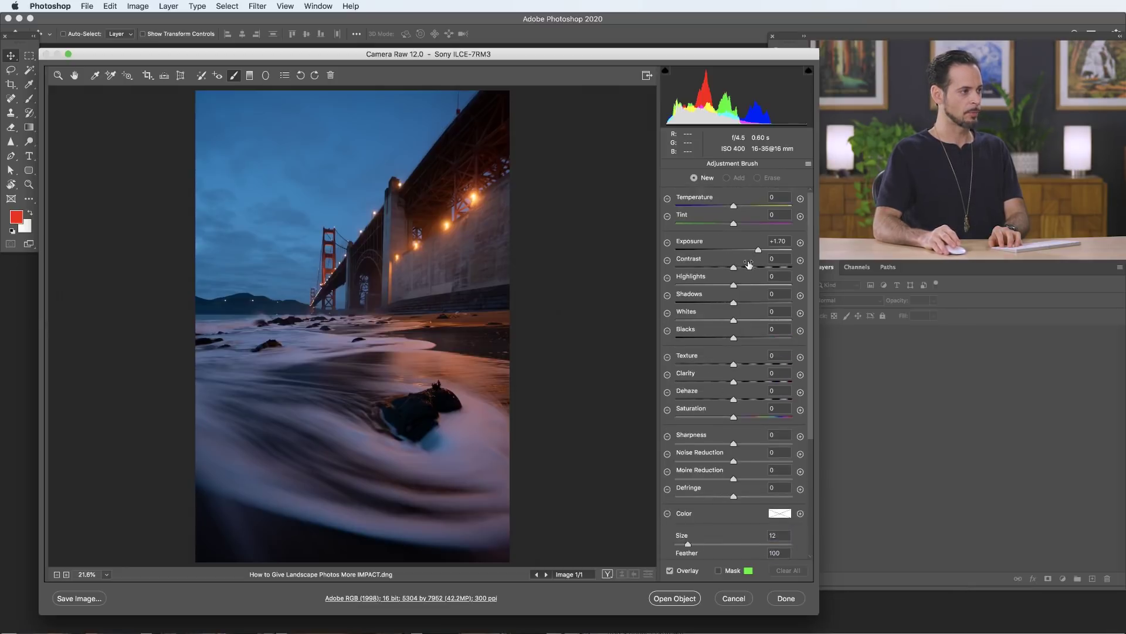
Step: Set the brush exposure to +2.50 and paint a trial stroke over the water beside the rock, undoing the stroke
mouse_move(490, 440)
left_mouse_down()
mouse_move(467, 436)
mouse_move(439, 456)
mouse_move(408, 455)
mouse_move(273, 401)
mouse_move(408, 459)
mouse_move(458, 456)
mouse_move(504, 428)
left_mouse_up()
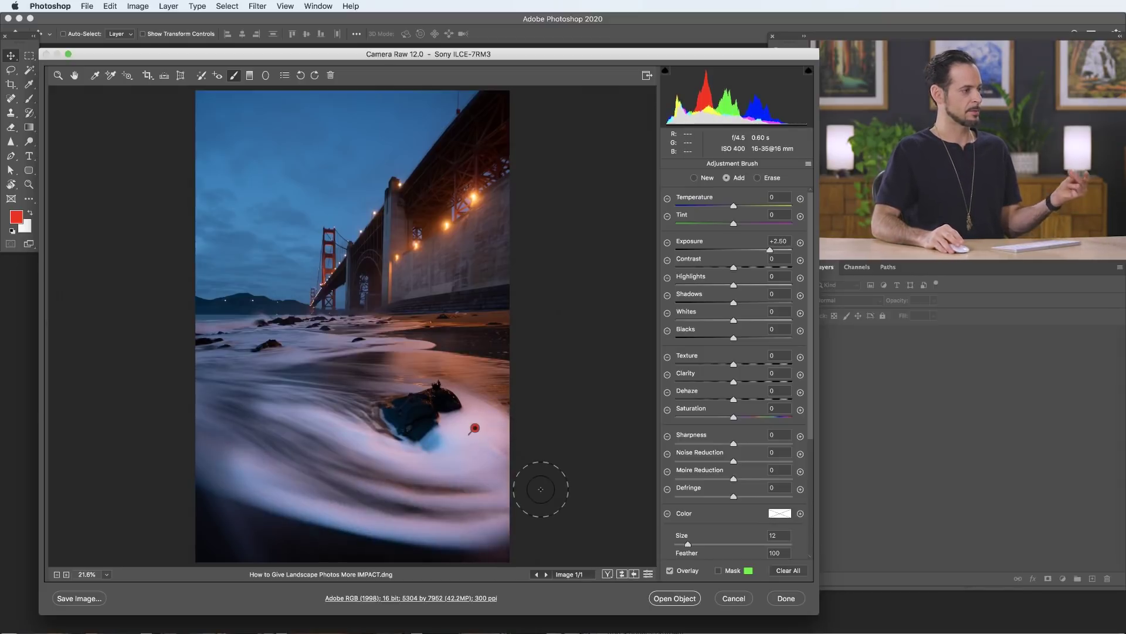
key("super+z")
key("super+z")
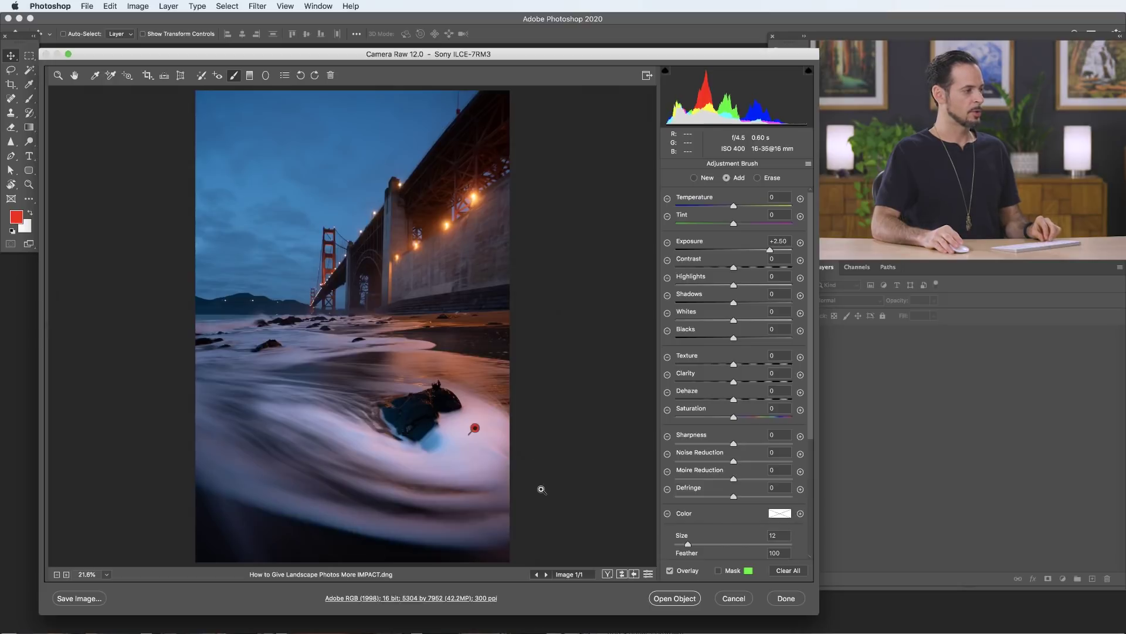
Step: Set the brush flow to 5 and paint over the water beside and below the rock to brighten it
scroll(702, 526, "down", 3)
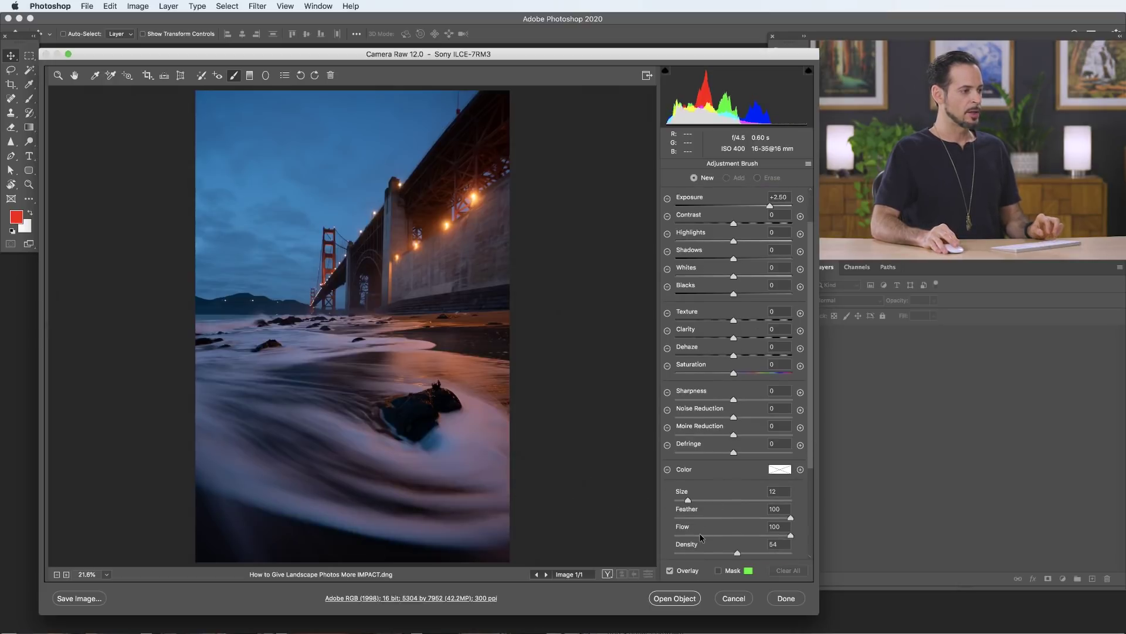
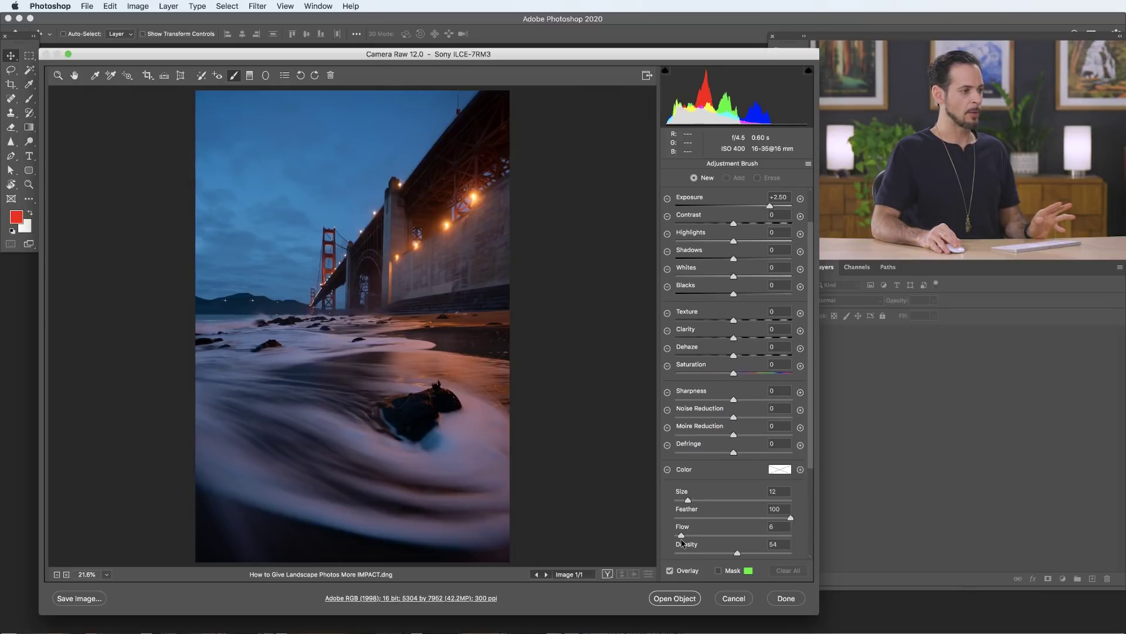
left_click(769, 528)
mouse_move(473, 443)
left_mouse_down()
mouse_move(481, 439)
mouse_move(465, 446)
mouse_move(479, 461)
mouse_move(378, 451)
mouse_move(440, 457)
mouse_move(327, 422)
mouse_move(518, 464)
mouse_move(469, 510)
mouse_move(393, 491)
left_mouse_up()
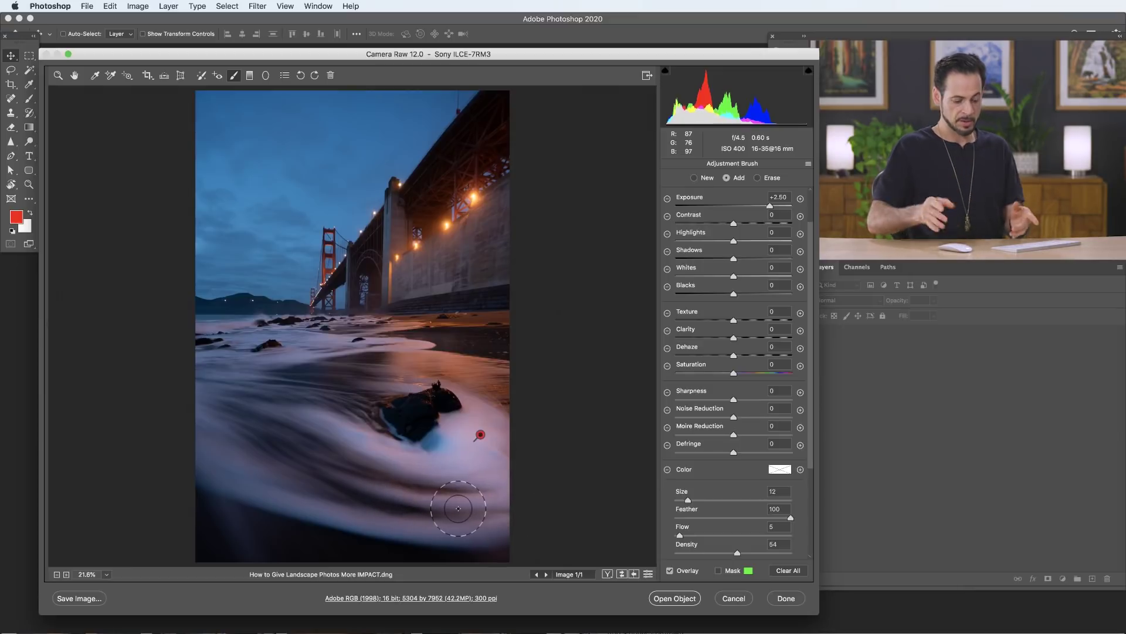
Step: Brighten the swirling foam on the left side of the water, varying the brush size and ending at 7
key("bracketleft")
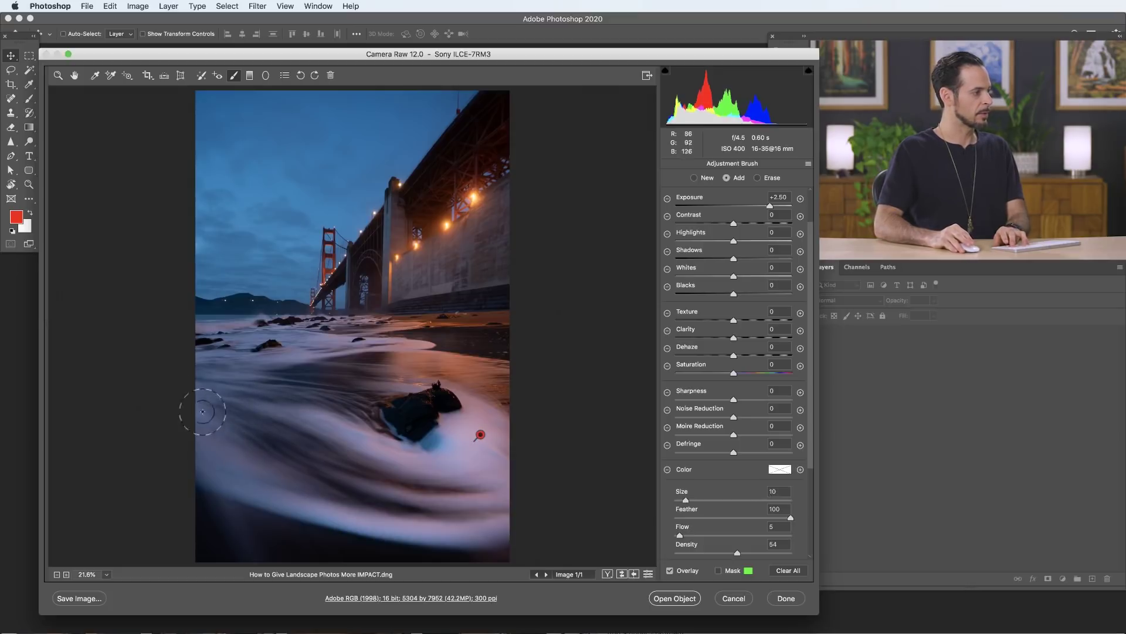
key("bracketright")
key("bracketright")
key("bracketright")
key("bracketright")
key("bracketright")
key("bracketright")
key("bracketleft")
key("bracketleft")
key("bracketleft")
key("bracketleft")
key("bracketleft")
key("bracketleft")
key("bracketleft")
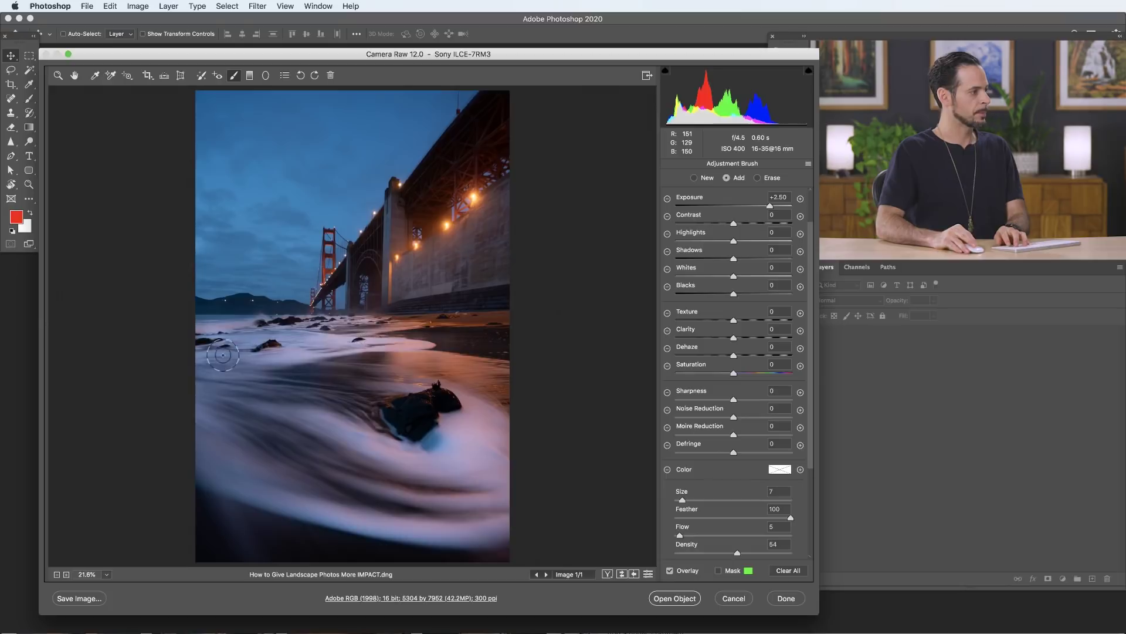
Step: Brighten the water streaks behind the rock, using brush size 10 and a smaller brush of size 8
key("bracketright")
key("bracketright")
key("bracketright")
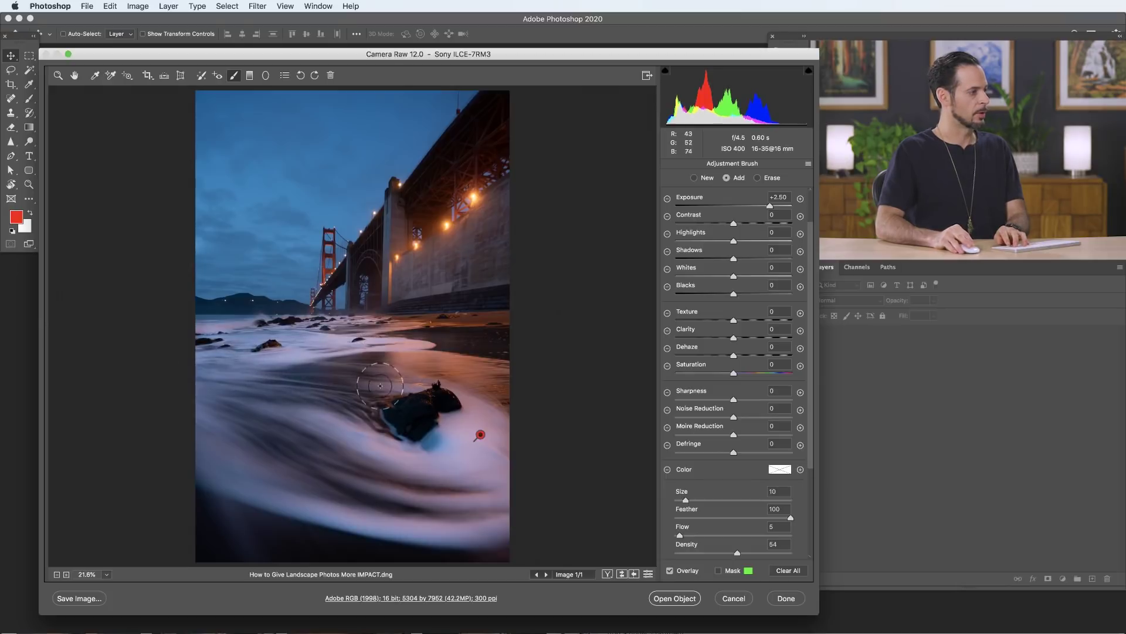
key("bracketleft")
key("bracketleft")
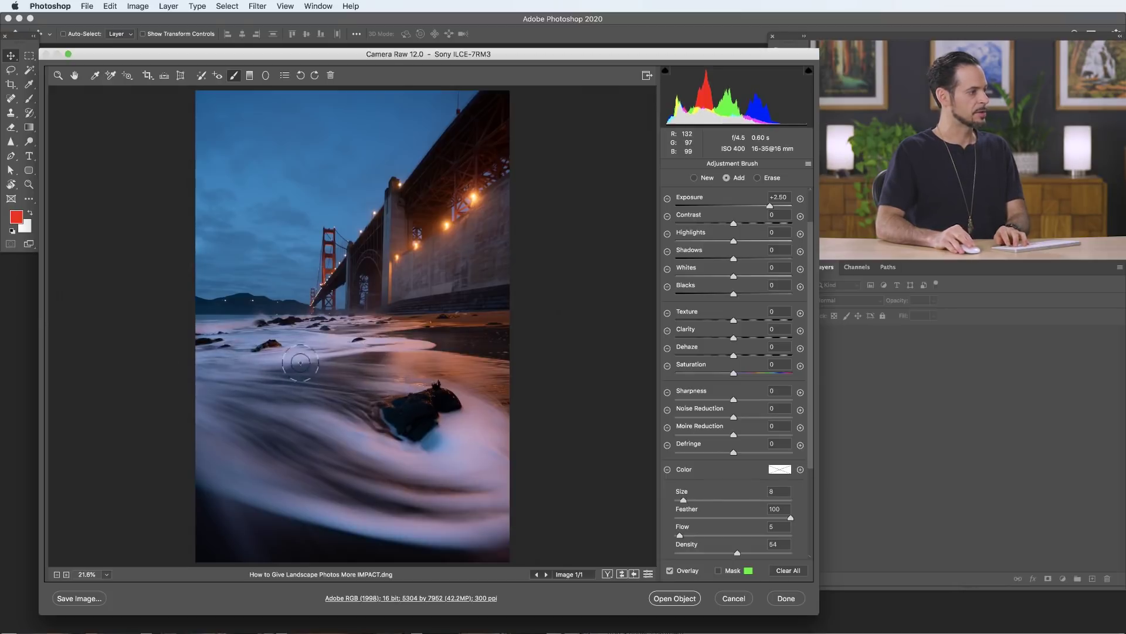
Step: Brighten the distant waves around the small rocks with brush sizes 5 and 3, and the wet sand with size 6
key("bracketleft")
key("bracketleft")
key("bracketleft")
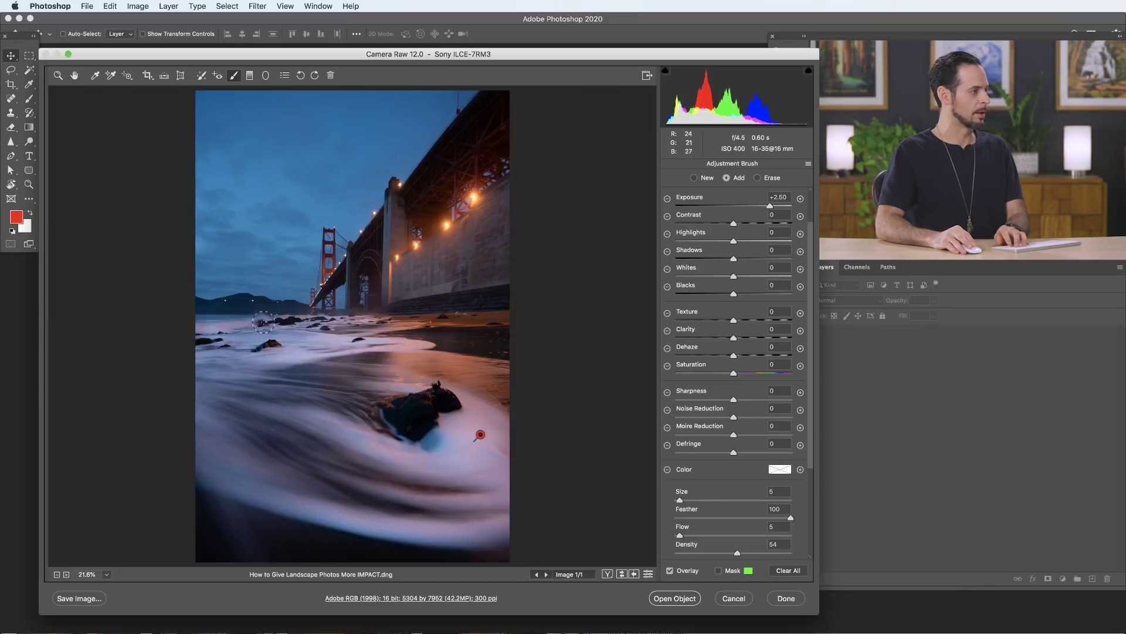
key("bracketleft")
key("bracketleft")
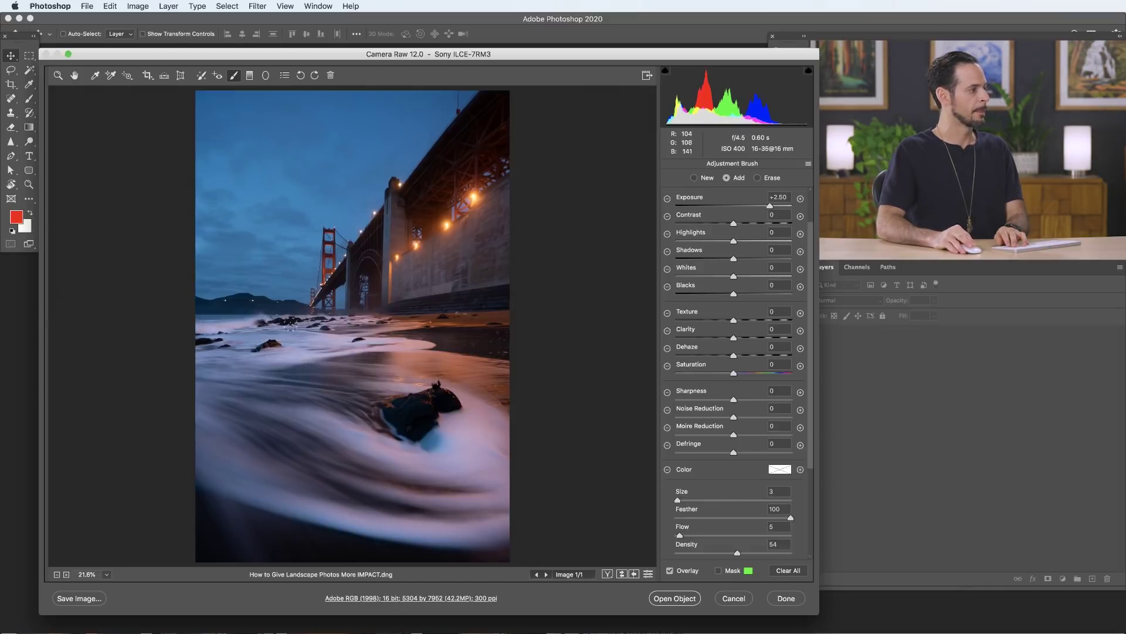
key("bracketright")
key("bracketright")
key("bracketright")
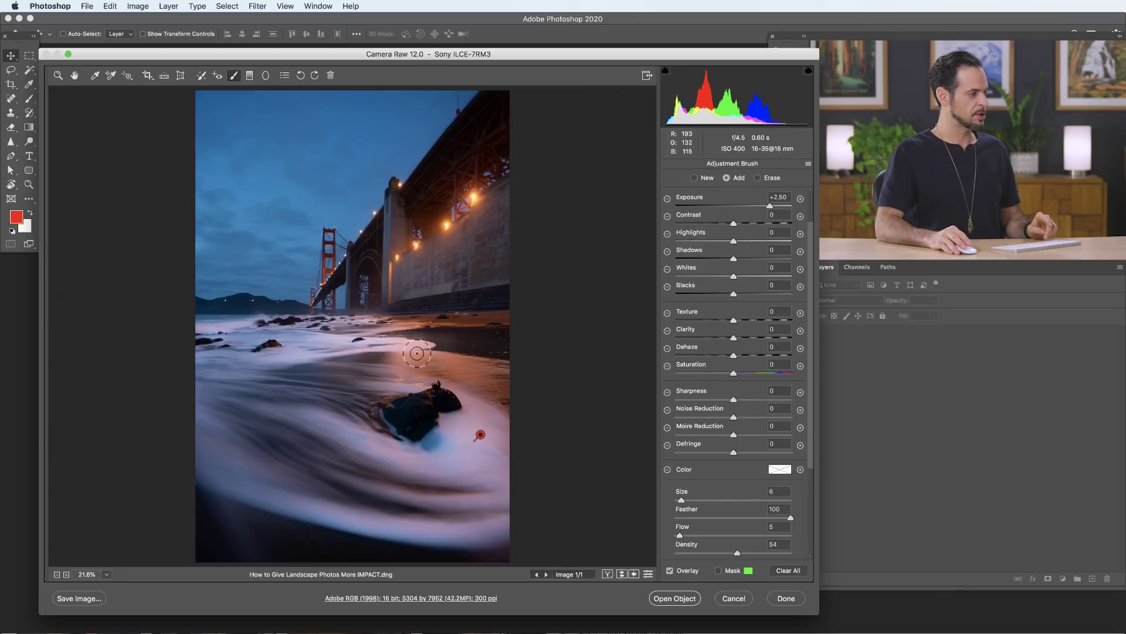
Step: Switch the brush to Erase, enlarge it to size 11 and remove brightening from the dark sand near the wall
key("alt")
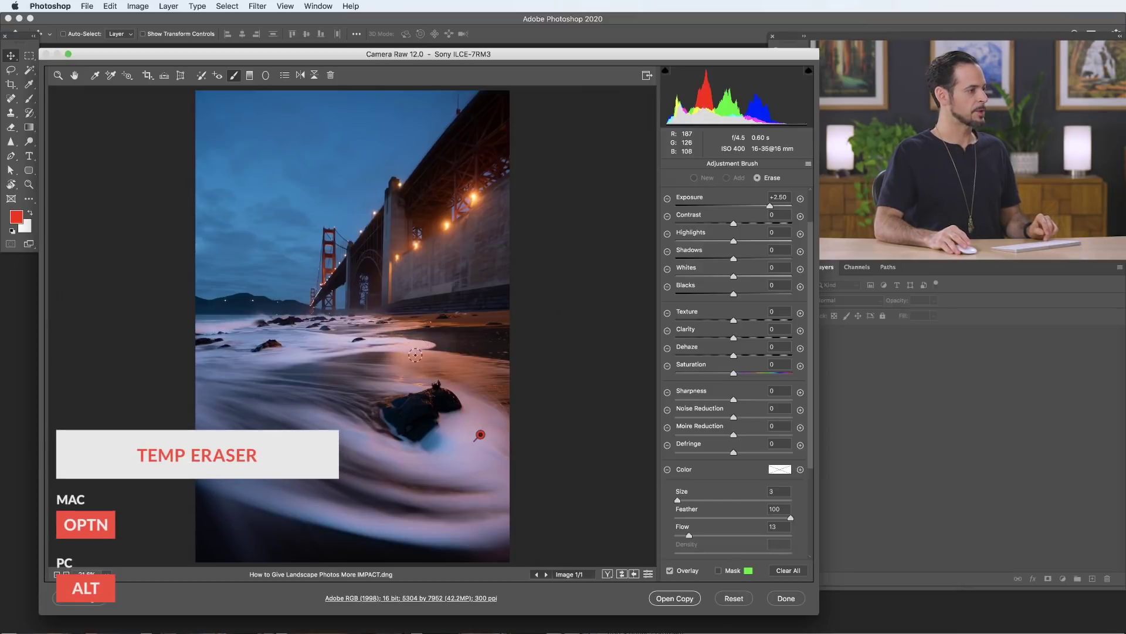
left_click(758, 178)
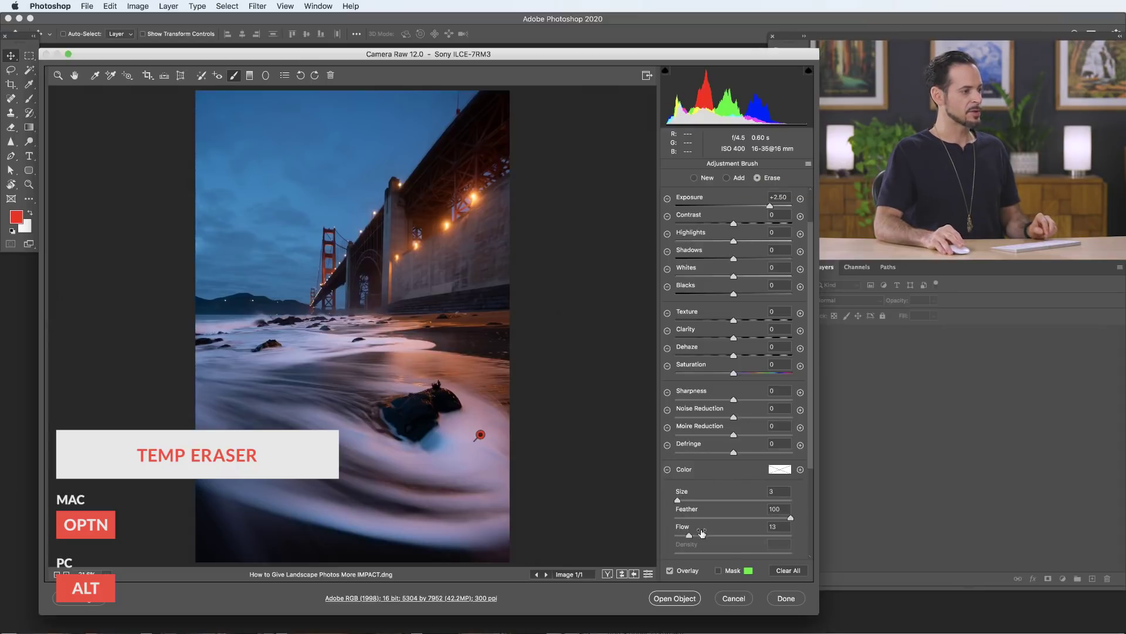
key("bracketright")
key("bracketright")
key("bracketright")
key("bracketright")
key("bracketright")
key("bracketright")
key("bracketright")
key("bracketright")
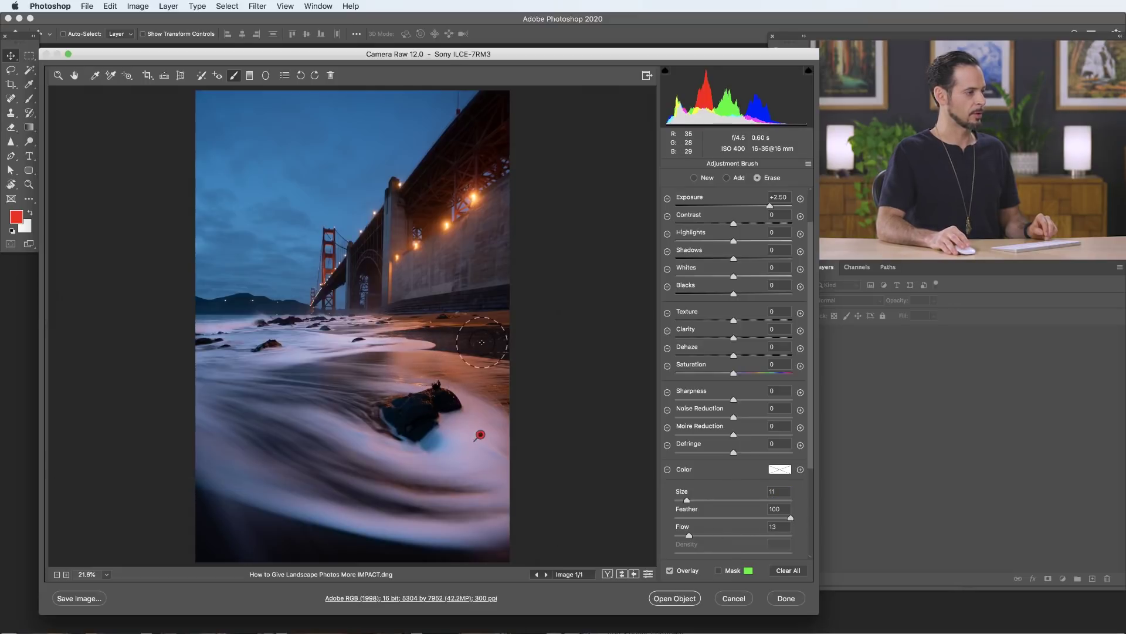
Step: Return the brush to Add mode and set the water adjustment's exposure to +1.45
left_click(727, 178)
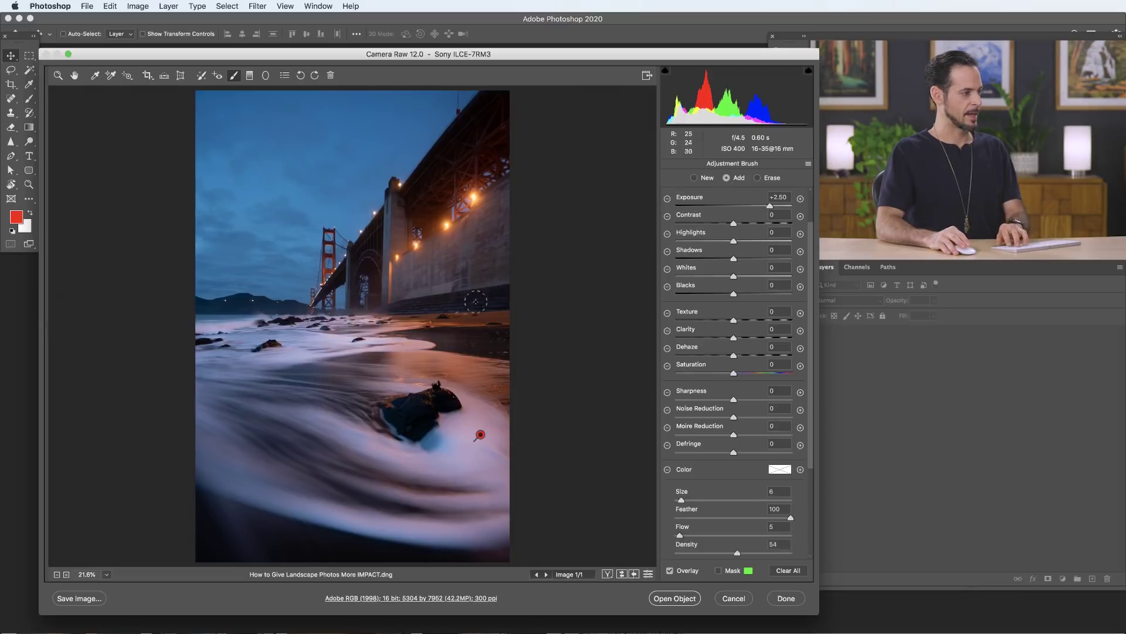
key("bracketright")
key("bracketright")
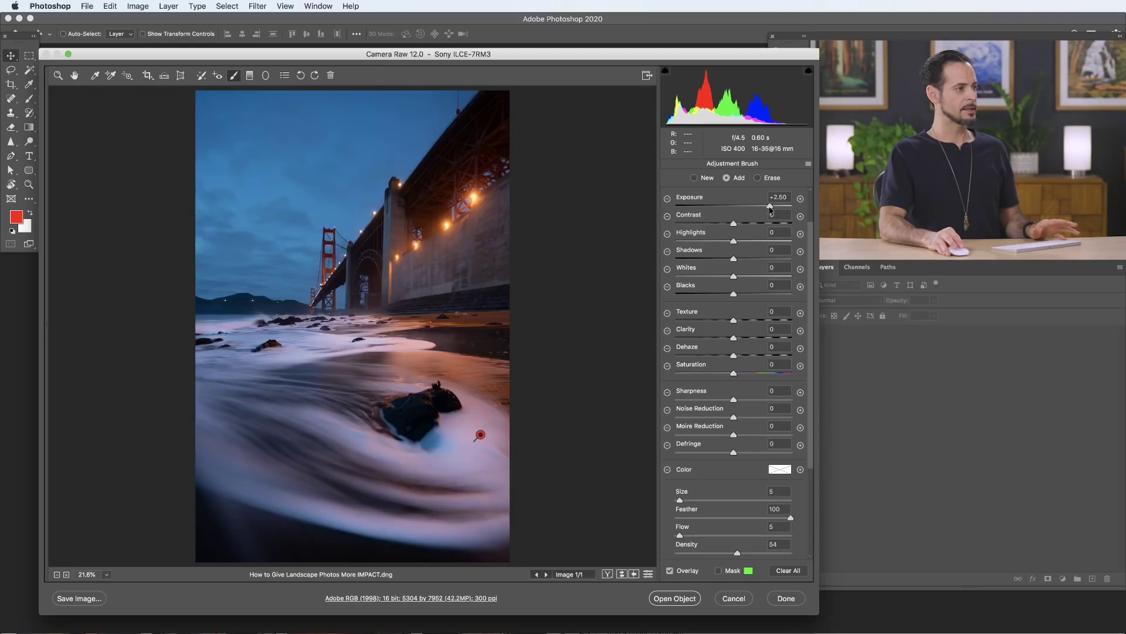
mouse_move(771, 207)
left_mouse_down()
mouse_move(731, 208)
mouse_move(751, 212)
left_mouse_up()
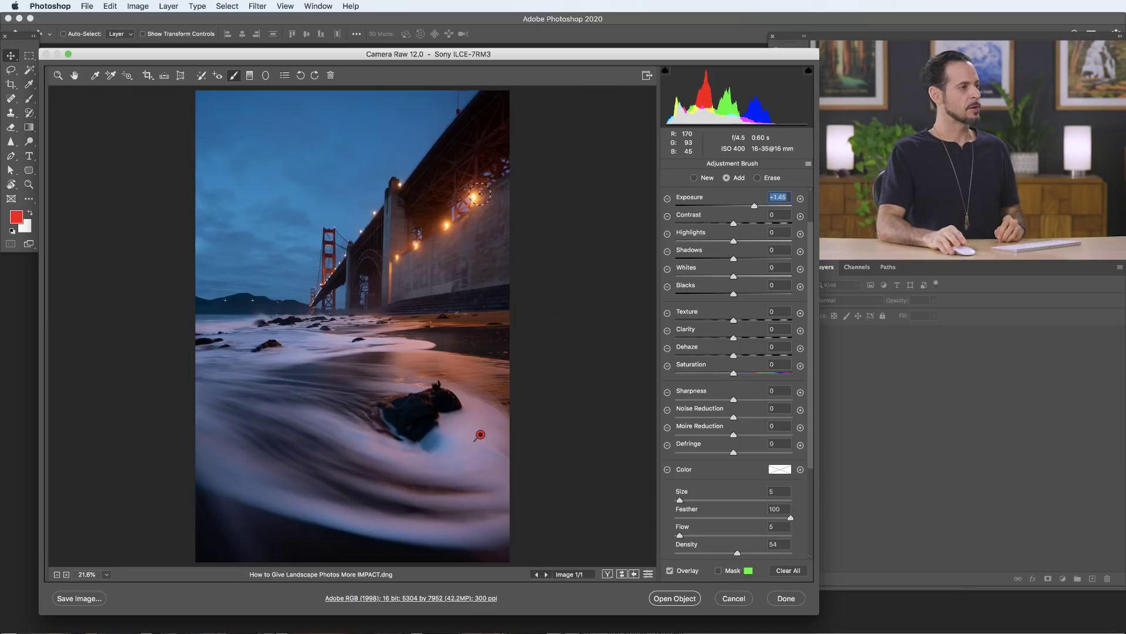
Step: Start a new brush adjustment with brush size 9 and flow 30 for the bridge lights
left_click(694, 179)
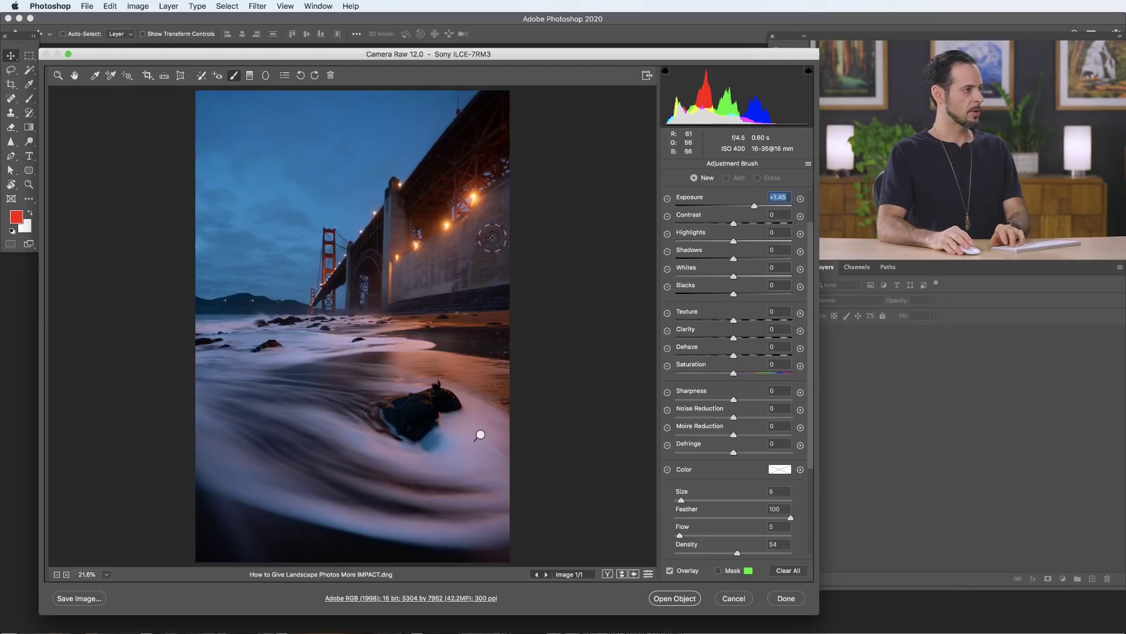
key("bracketright")
key("bracketright")
key("bracketright")
key("bracketright")
left_click_drag(702, 536, 710, 537)
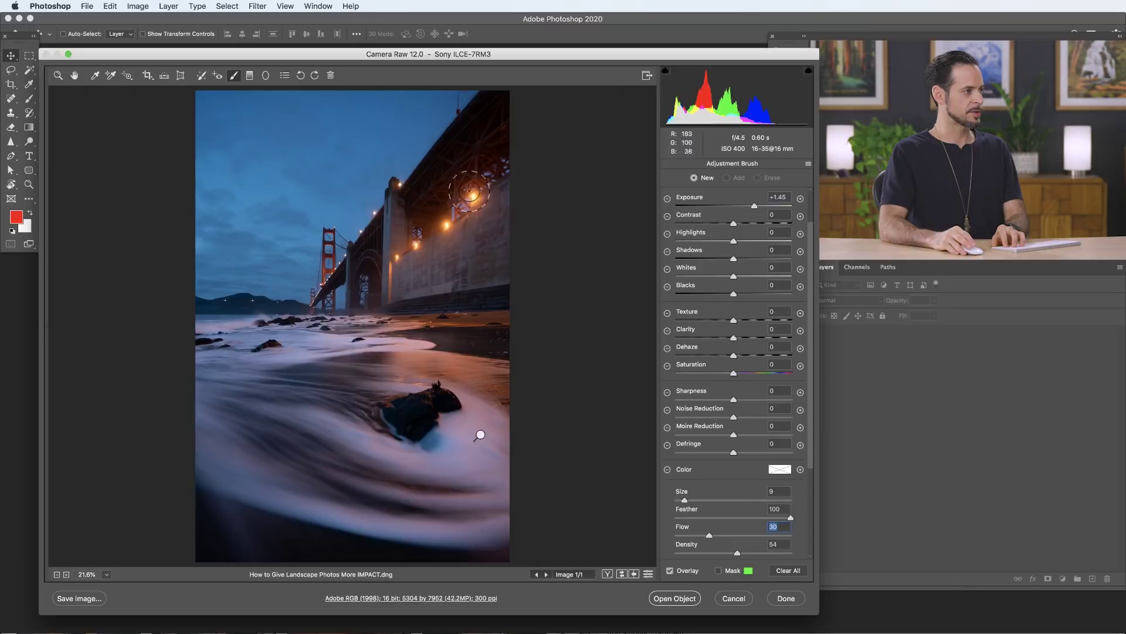
Step: Paint the glow over the lamps along the bridge and wall, shrinking the brush to size 3 for the smaller lights
left_click_drag(481, 190, 474, 197)
key("bracketleft")
key("bracketleft")
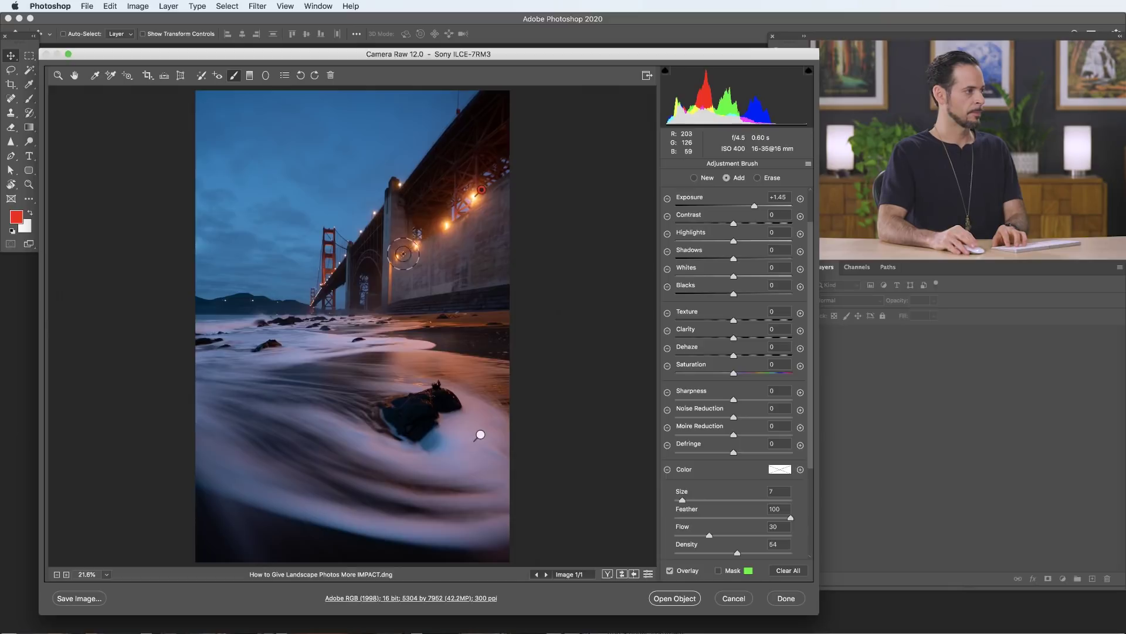
left_click_drag(397, 258, 396, 217)
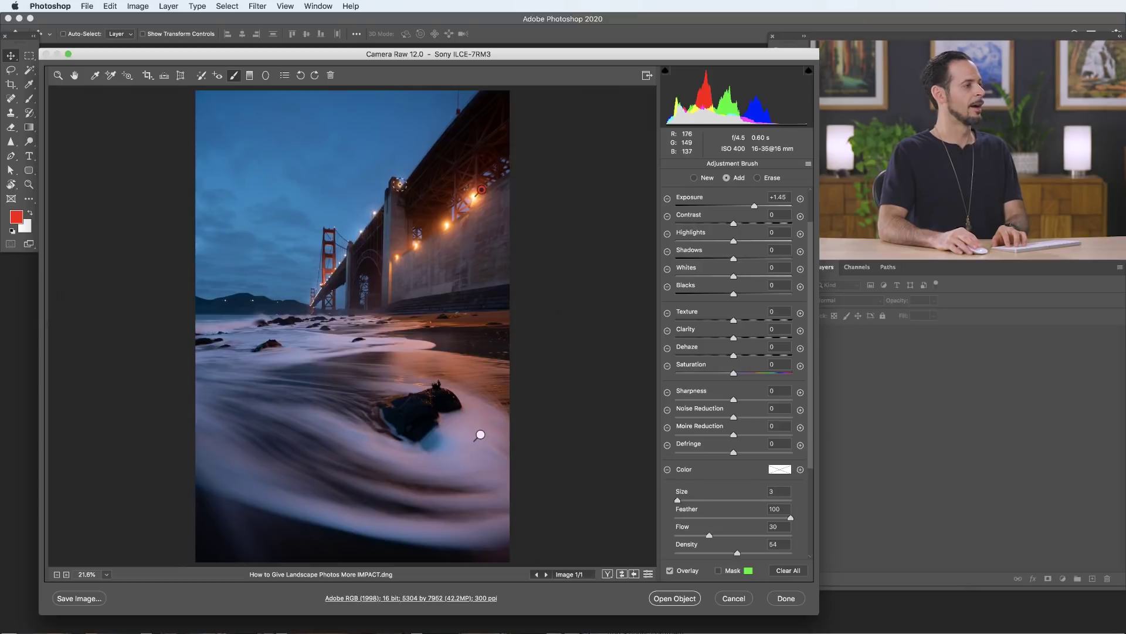
key("bracketright")
key("bracketright")
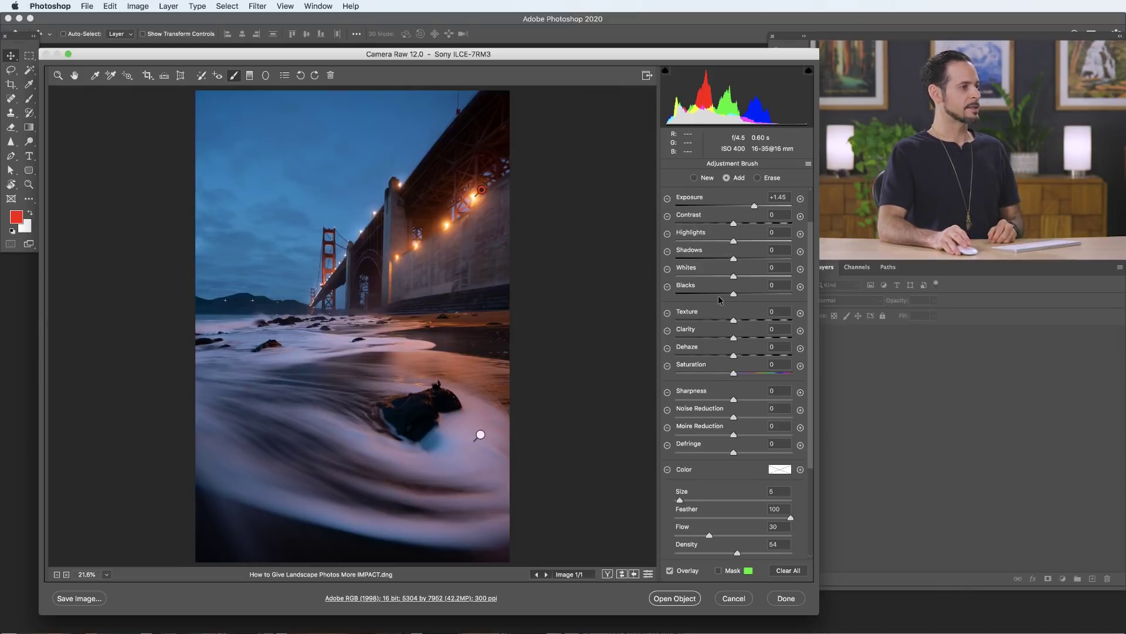
Step: Set the bridge lights' temperature to +72, tint to +16 and exposure to +1.25, and leave the brush for the Hand tool
scroll(721, 299, "up", 2)
mouse_move(743, 233)
left_mouse_down()
mouse_move(756, 234)
mouse_move(733, 237)
mouse_move(745, 238)
left_mouse_up()
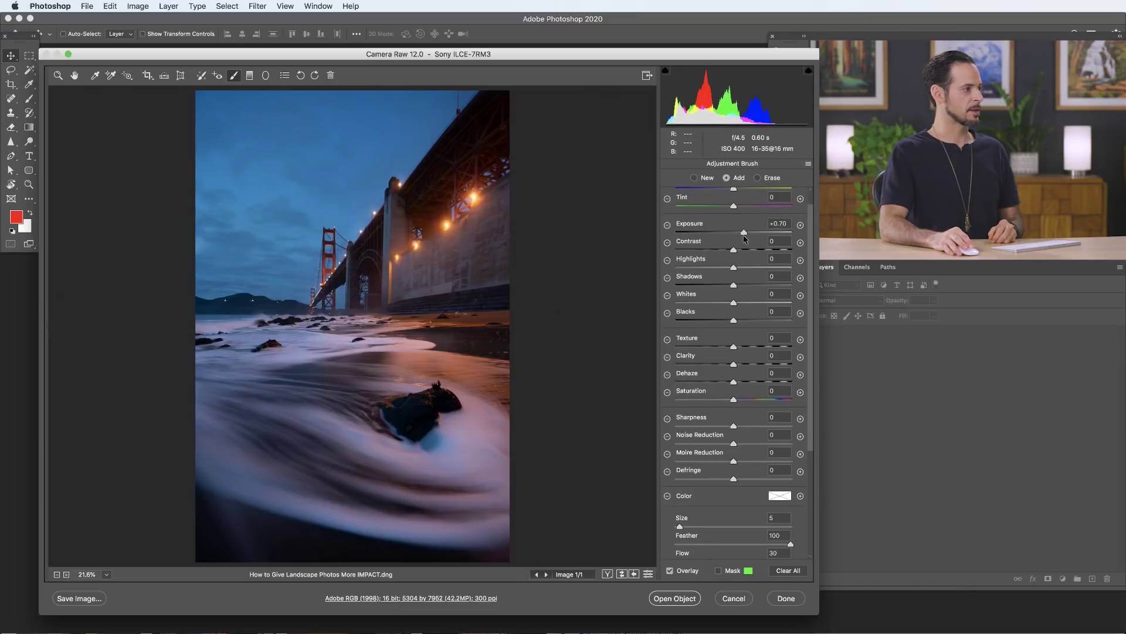
scroll(480, 435, "up", 1)
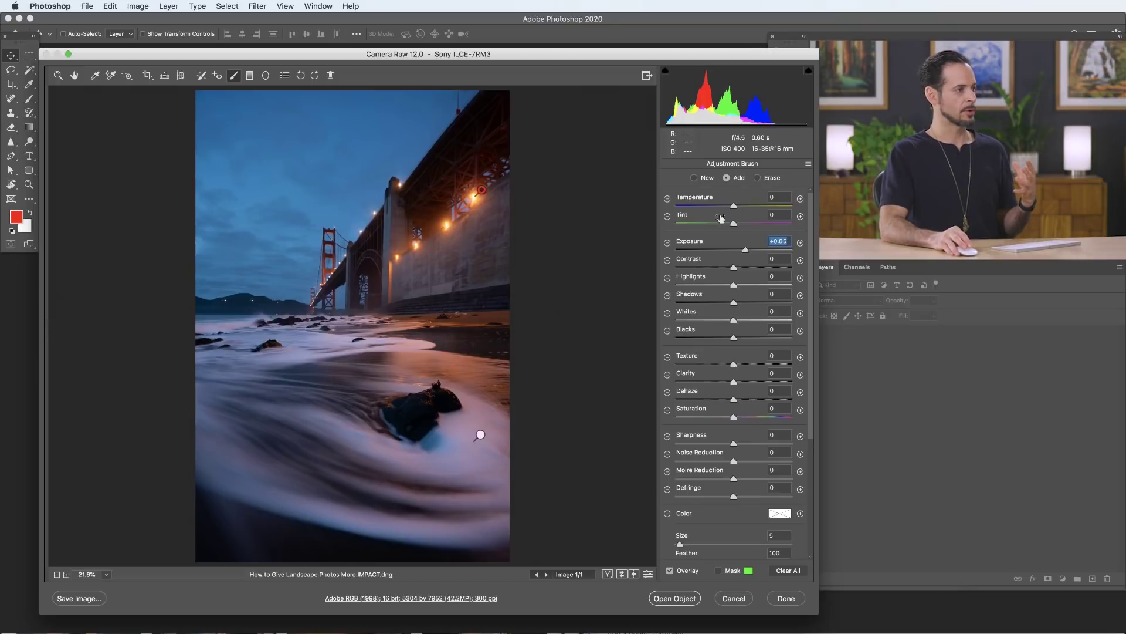
left_click_drag(741, 206, 763, 207)
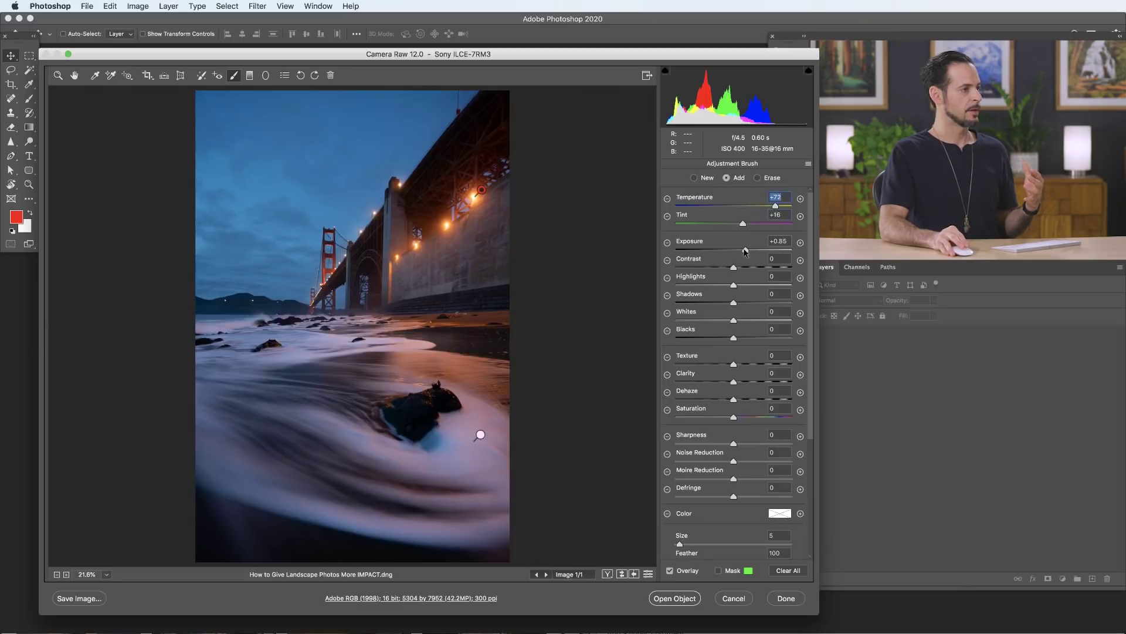
mouse_move(753, 250)
left_mouse_down()
mouse_move(730, 252)
mouse_move(752, 251)
left_mouse_up()
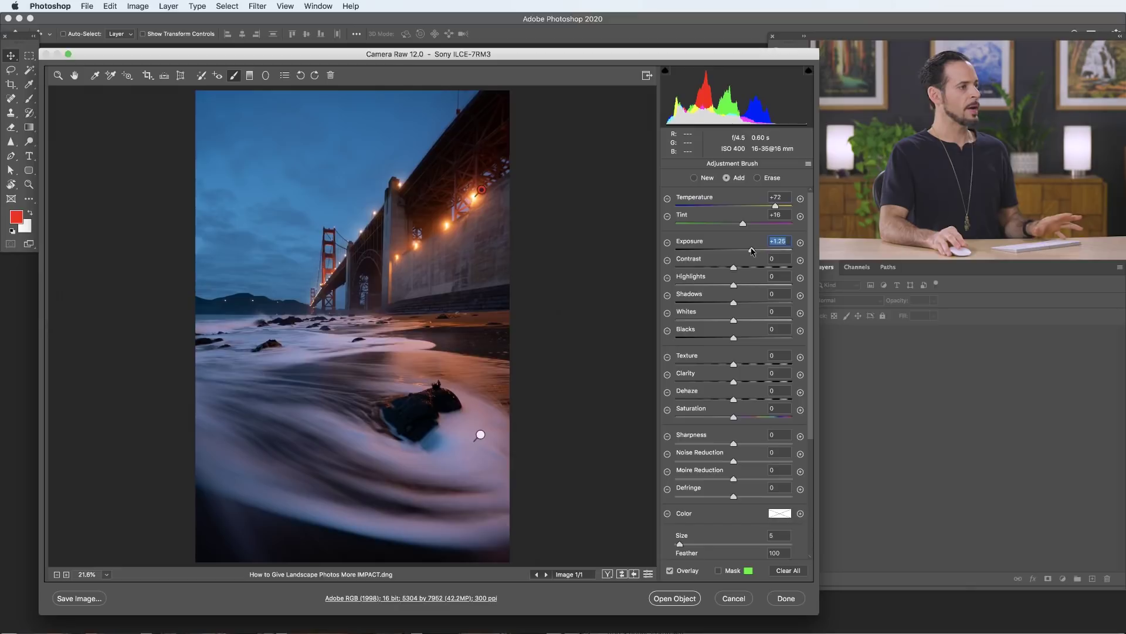
left_click(77, 76)
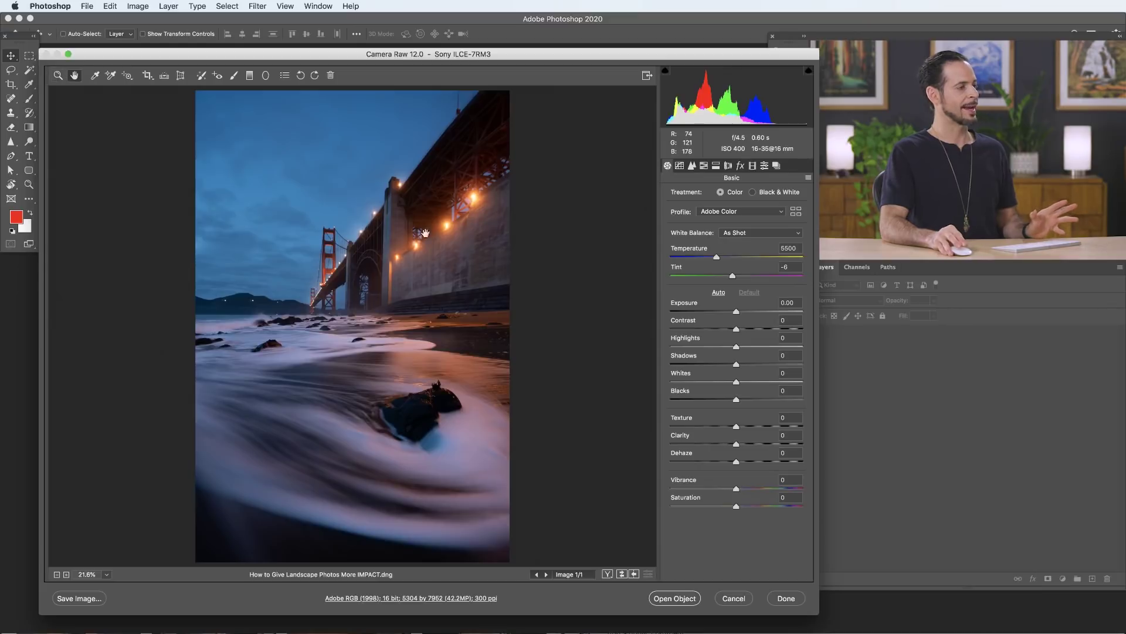
Step: Try a higher exposure on the whole photo and reset it to 0
left_click_drag(737, 314, 750, 317)
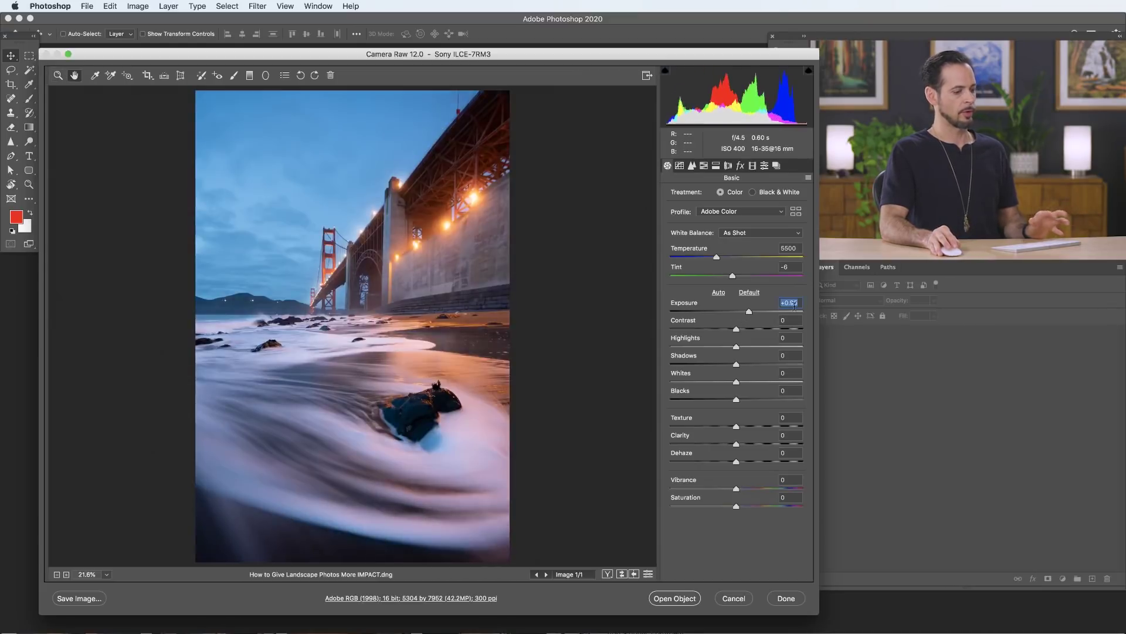
type("0")
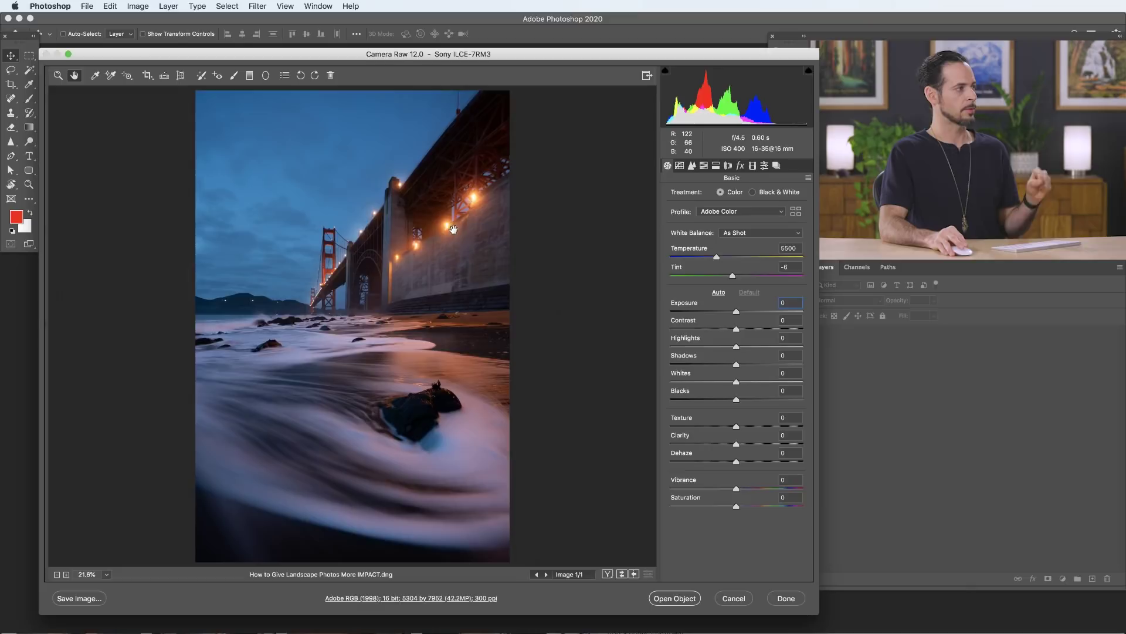
Step: Reopen the Adjustment Brush, preview the water and bridge-light masks, and select the bridge lights' adjustment for editing
left_click(233, 76)
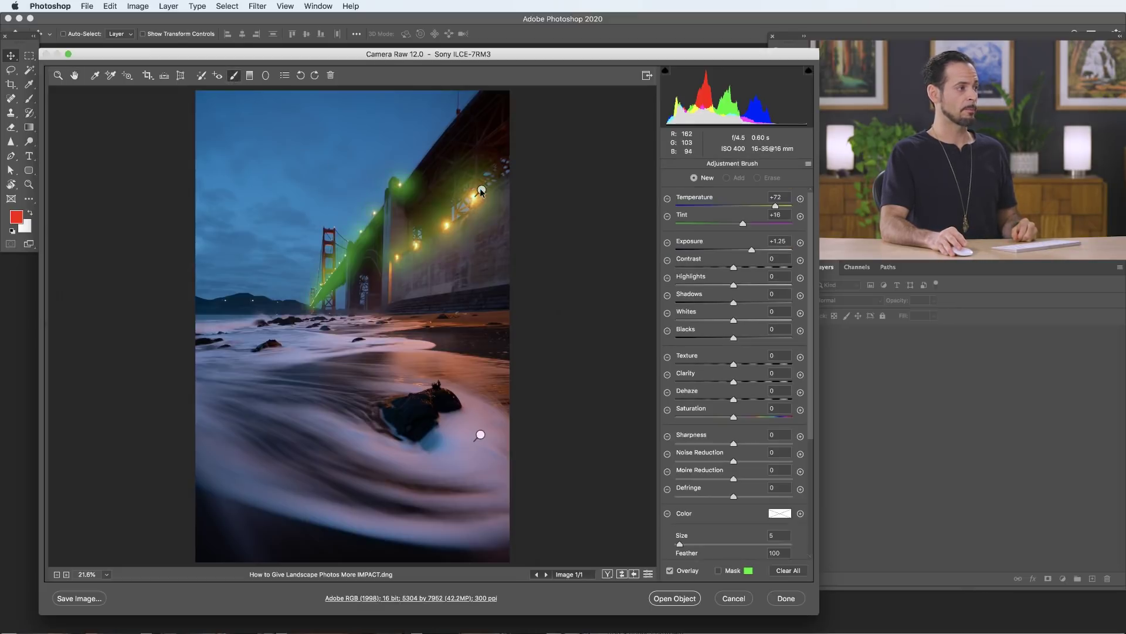
mouse_move(479, 437)
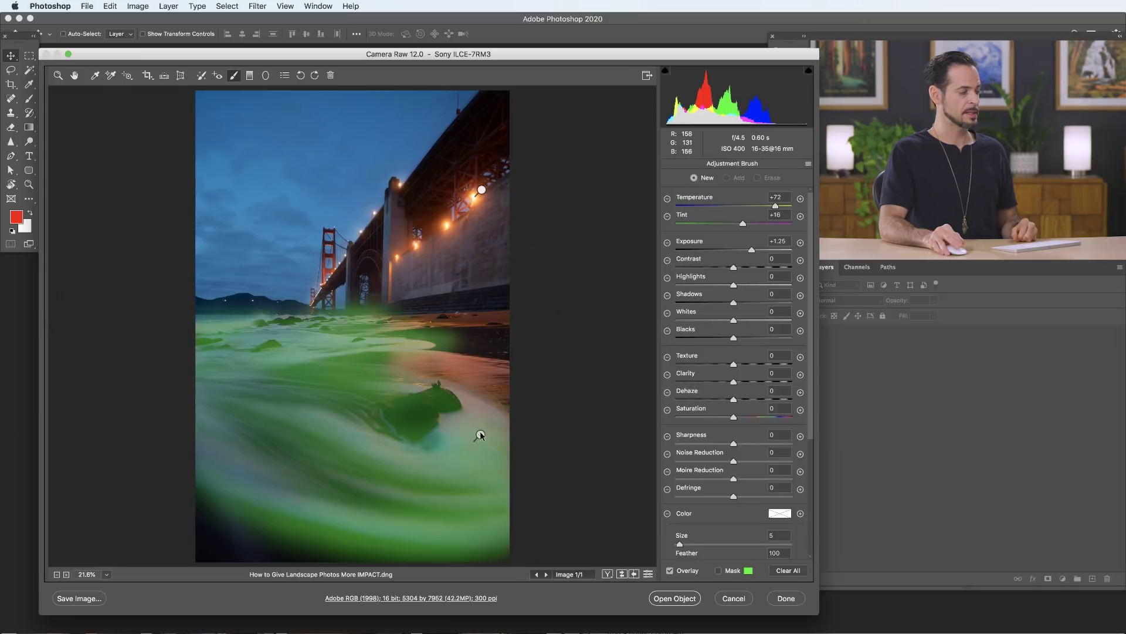
mouse_move(481, 190)
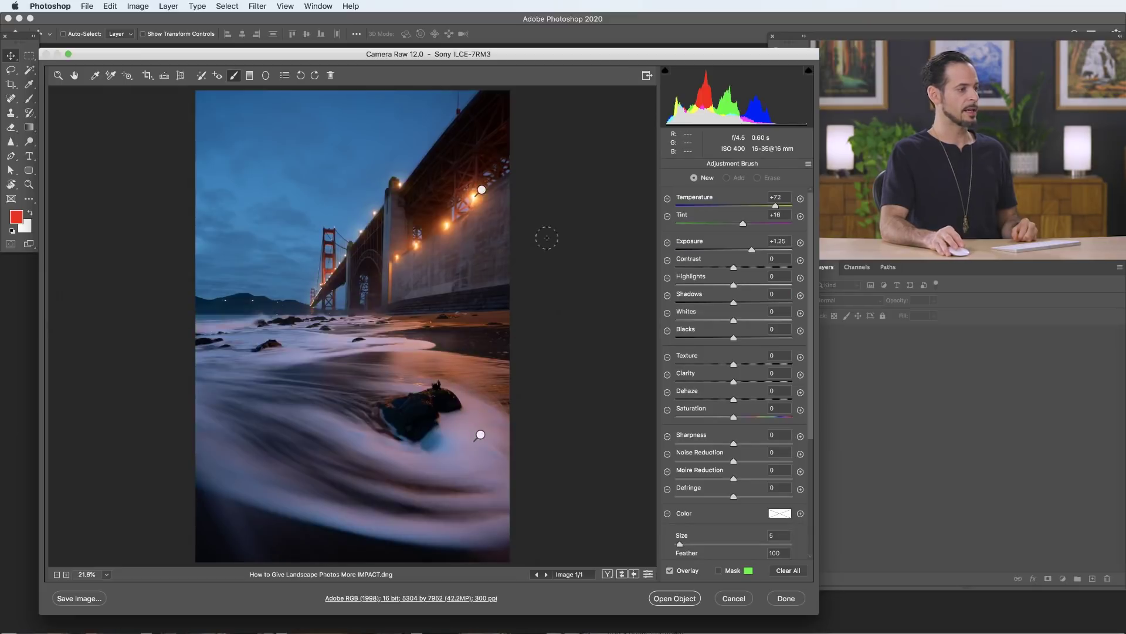
left_click(671, 571)
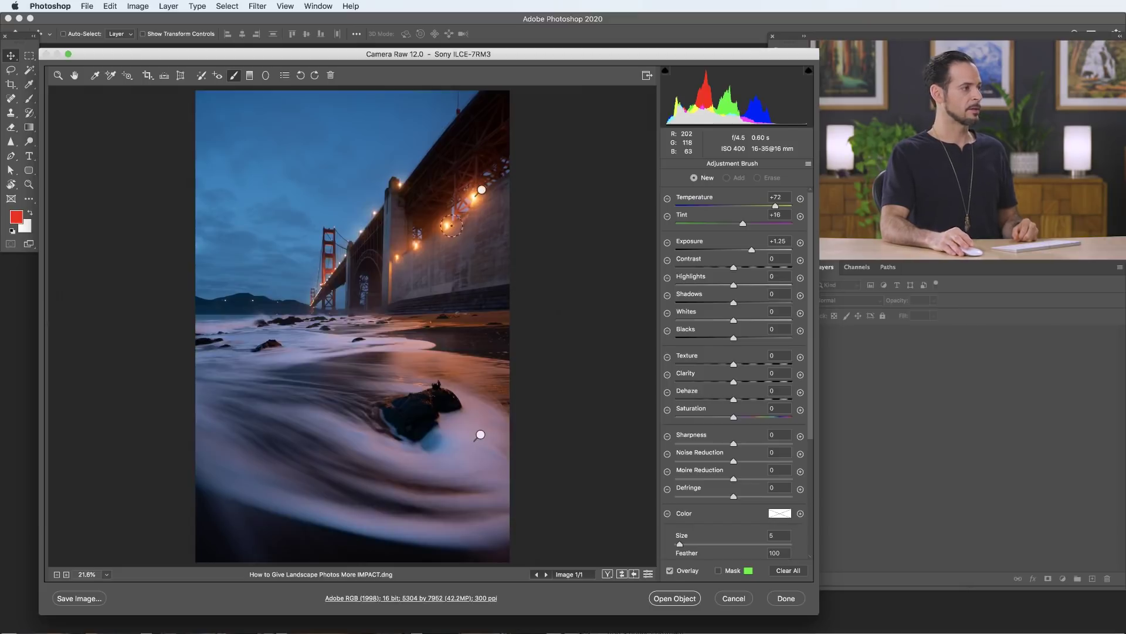
mouse_move(480, 190)
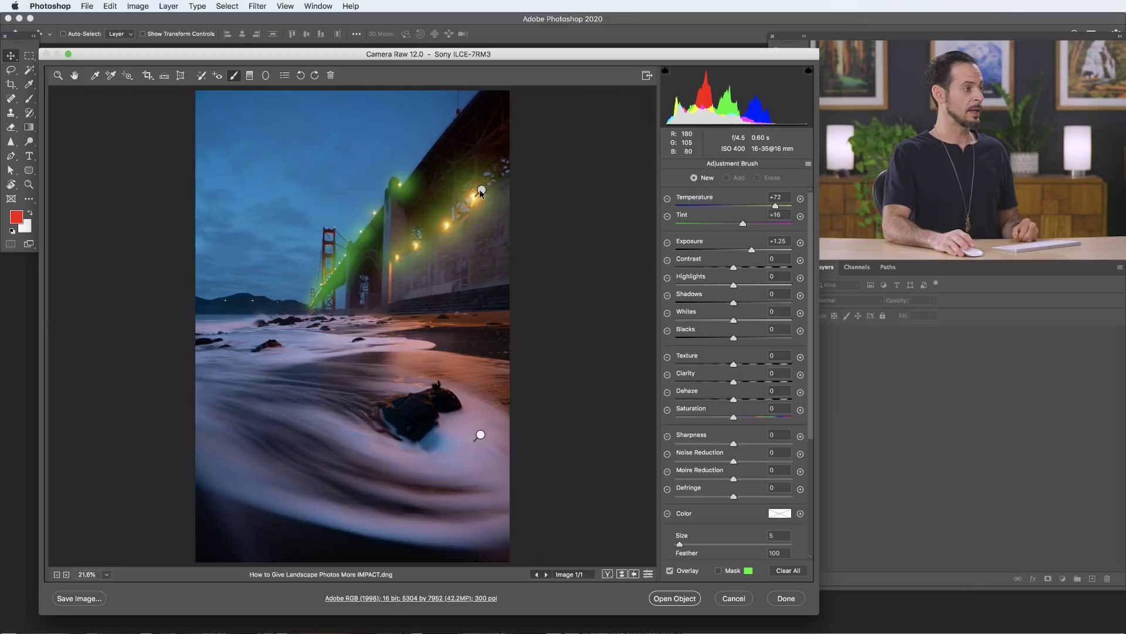
left_click(480, 189)
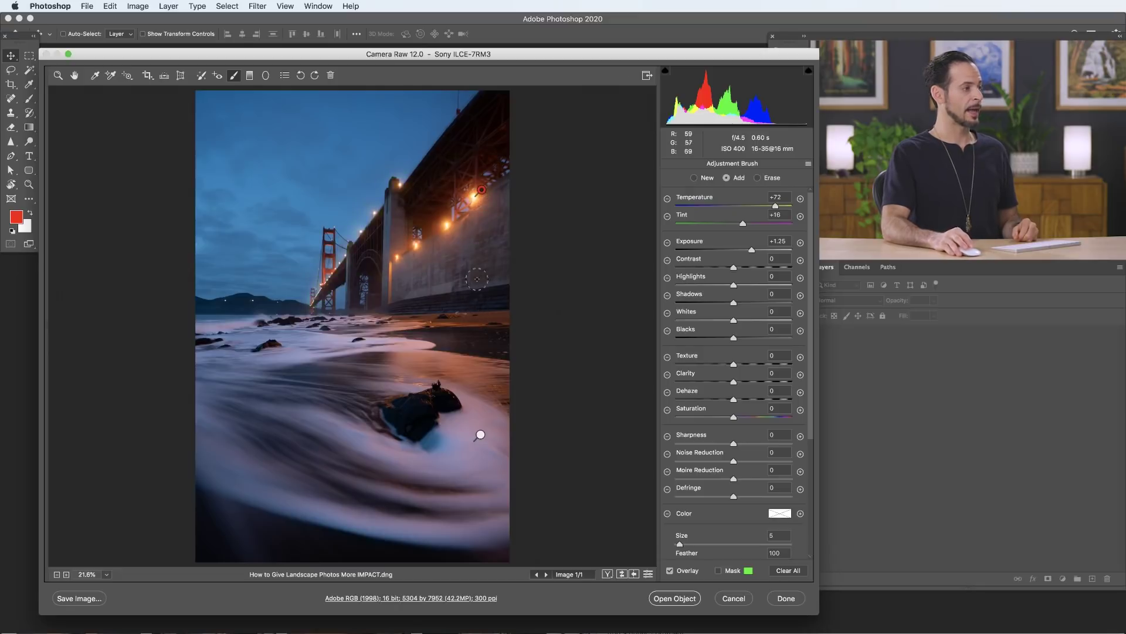
Step: Enlarge the brush to size 8 and extend the warm glow over the wall, the shoreline sand and the bridge structure
mouse_move(493, 282)
left_mouse_down()
mouse_move(376, 334)
mouse_move(411, 320)
mouse_move(352, 265)
mouse_move(361, 297)
left_mouse_up()
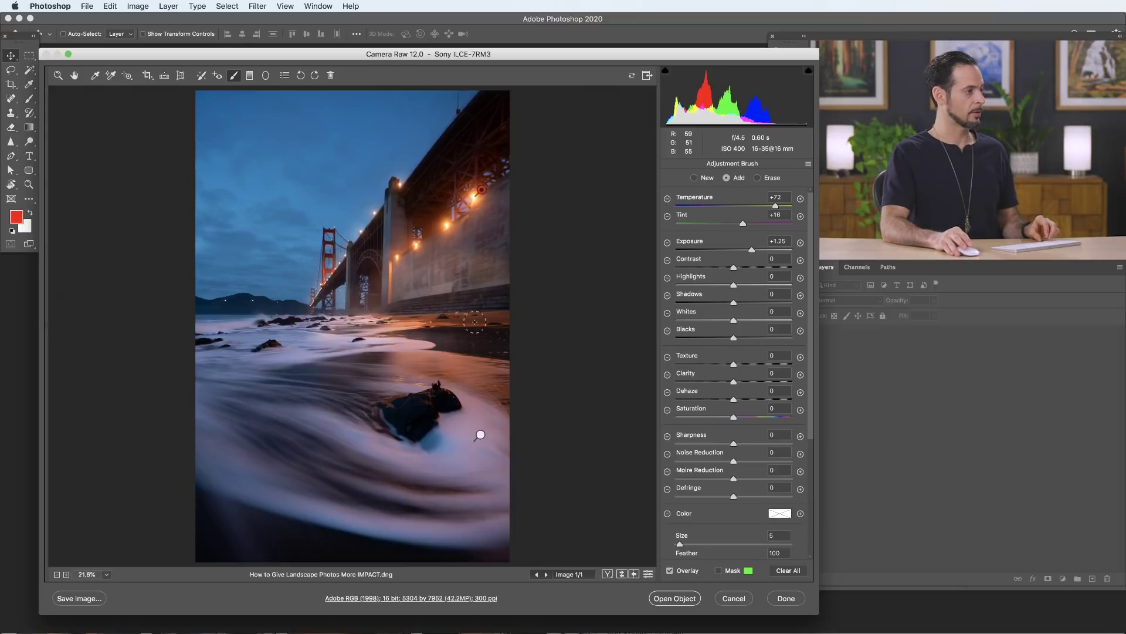
key("bracketright")
key("bracketright")
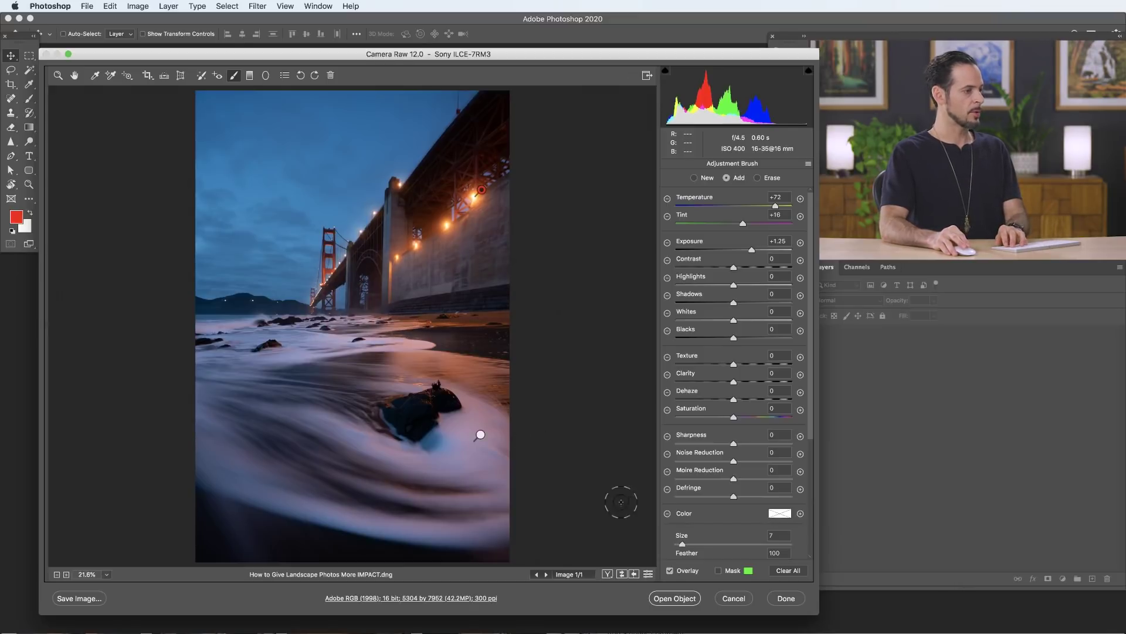
key("bracketright")
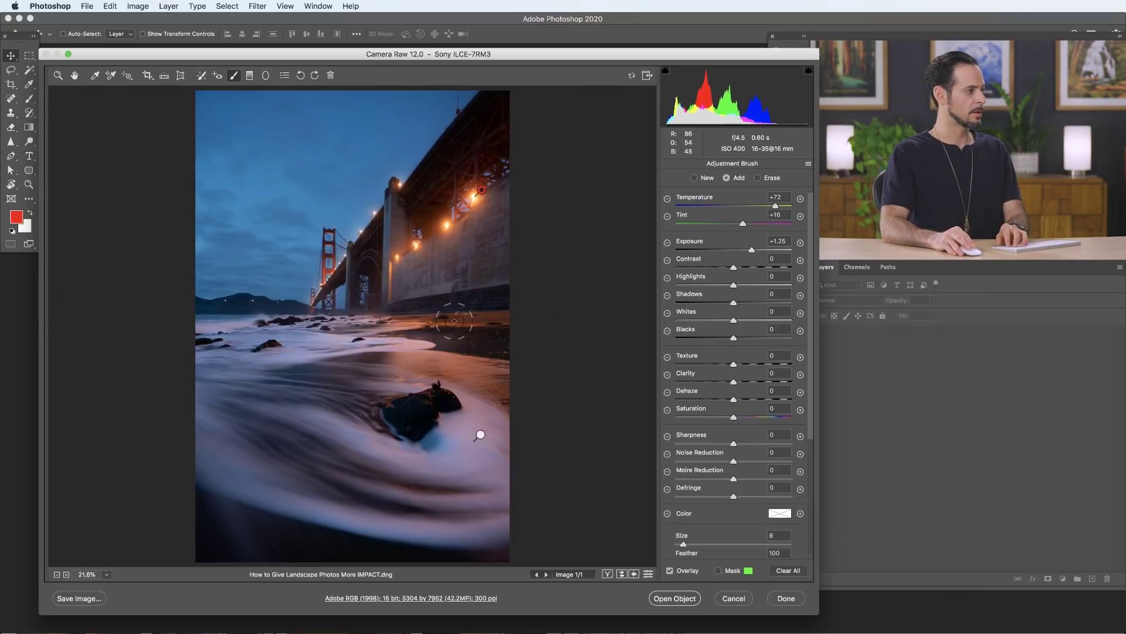
mouse_move(407, 321)
left_mouse_down()
mouse_move(431, 359)
mouse_move(411, 370)
mouse_move(472, 391)
mouse_move(411, 355)
mouse_move(457, 247)
mouse_move(446, 264)
mouse_move(453, 178)
left_mouse_up()
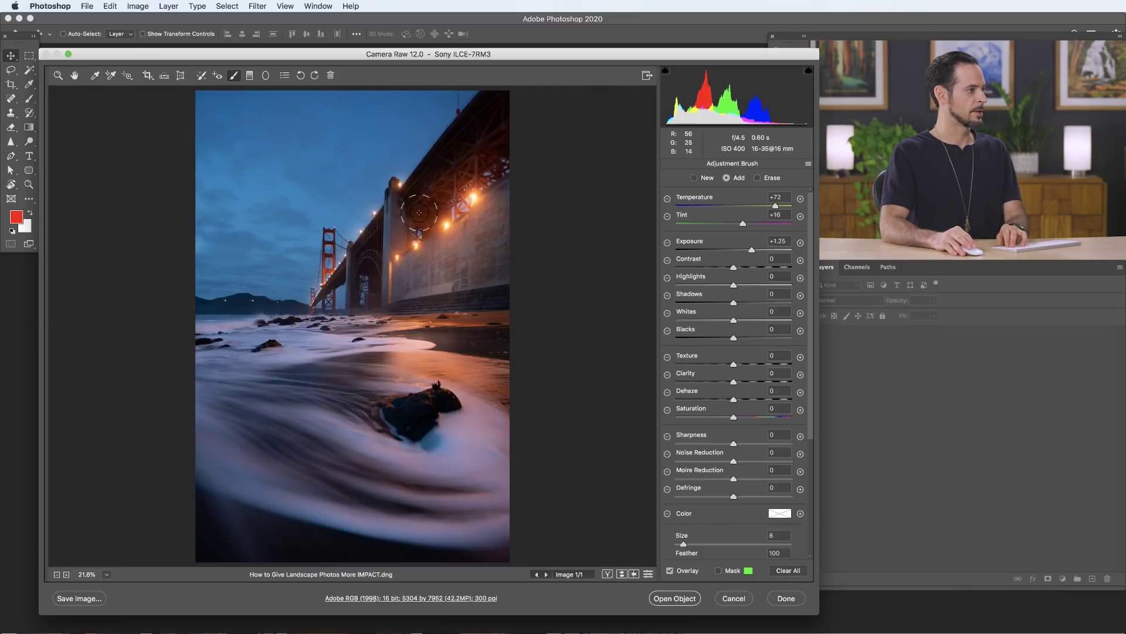
left_click_drag(428, 204, 432, 215)
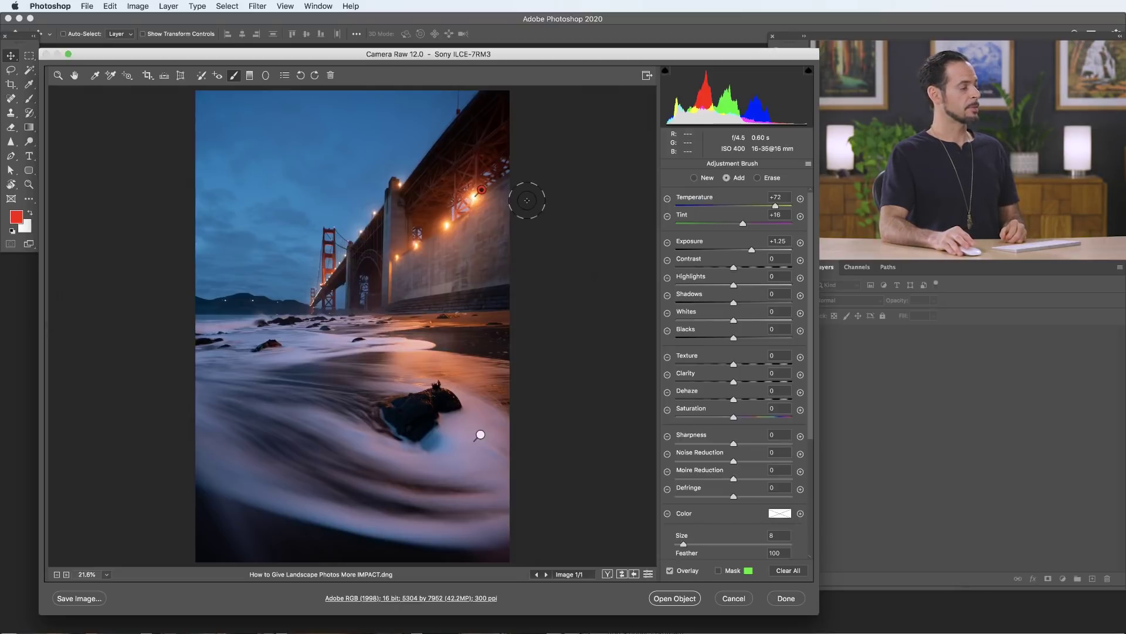
Step: Leave the brush for the Hand tool and compare the photo side by side in the before/after view, returning to the single view
left_click(75, 75)
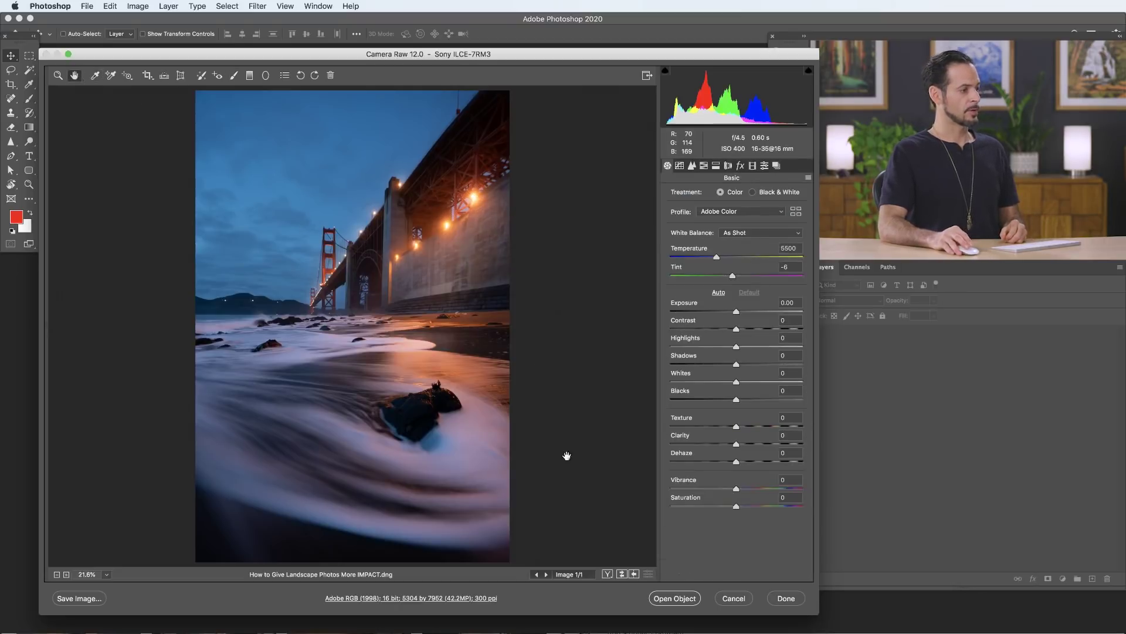
left_click(609, 574)
left_click(610, 574)
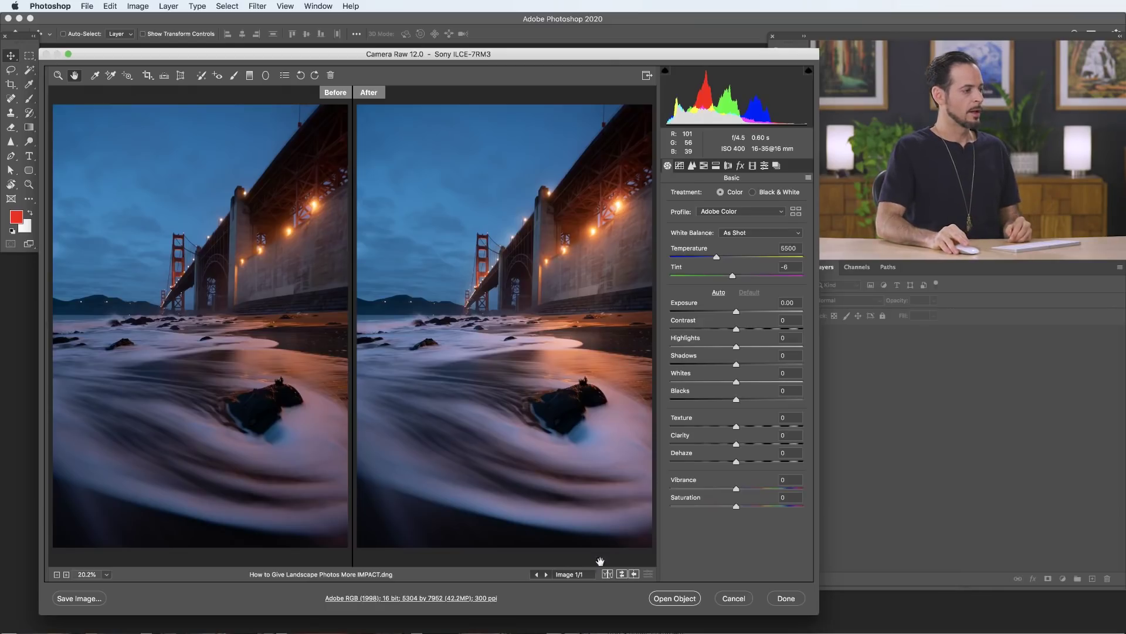
left_click_drag(608, 576, 614, 564)
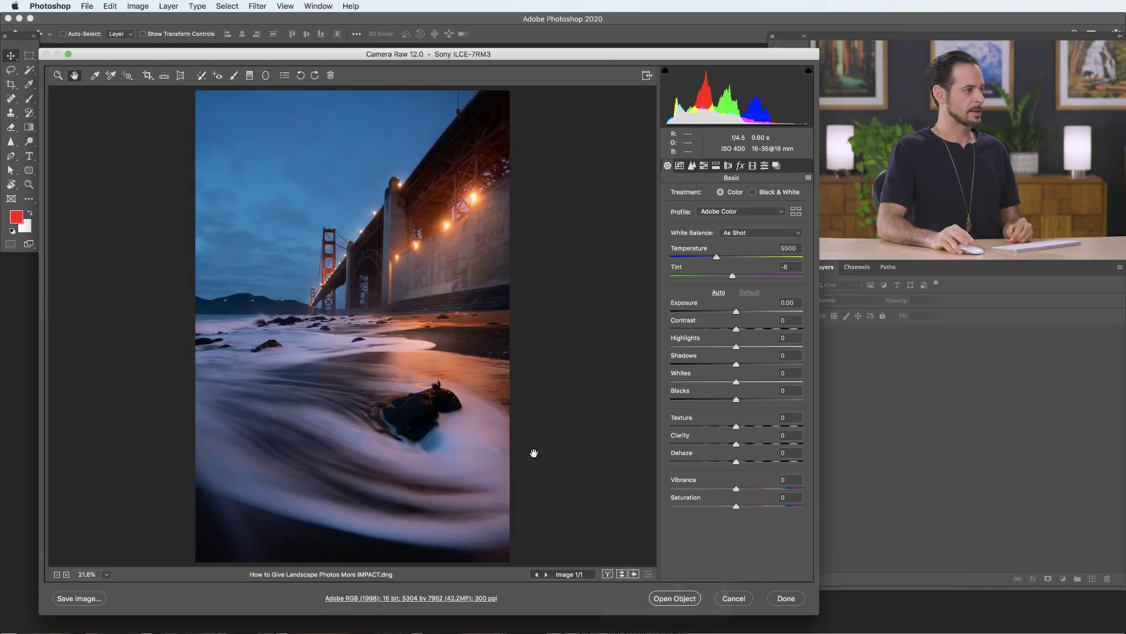
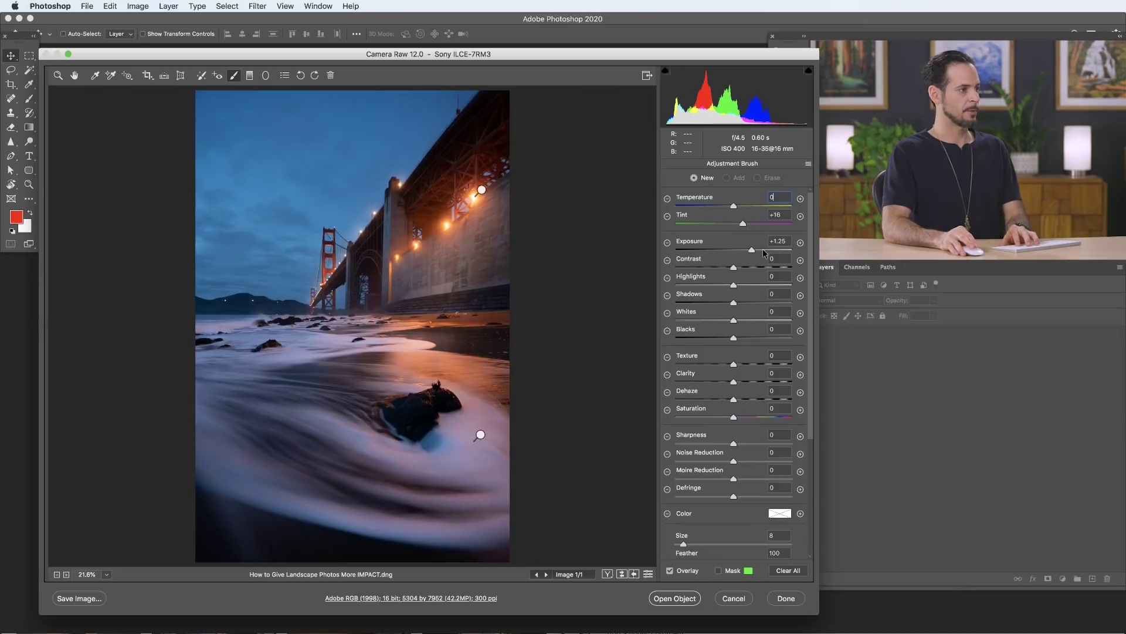
Step: Paint a new brush adjustment over the sky with temperature 0, exposure +3.30 and flow 75, reducing the brush to size 5
mouse_move(300, 244)
left_mouse_down()
mouse_move(272, 264)
mouse_move(294, 209)
mouse_move(266, 252)
mouse_move(265, 221)
left_mouse_up()
mouse_move(260, 261)
left_mouse_down()
mouse_move(295, 246)
mouse_move(234, 251)
left_mouse_up()
scroll(721, 452, "down", 5)
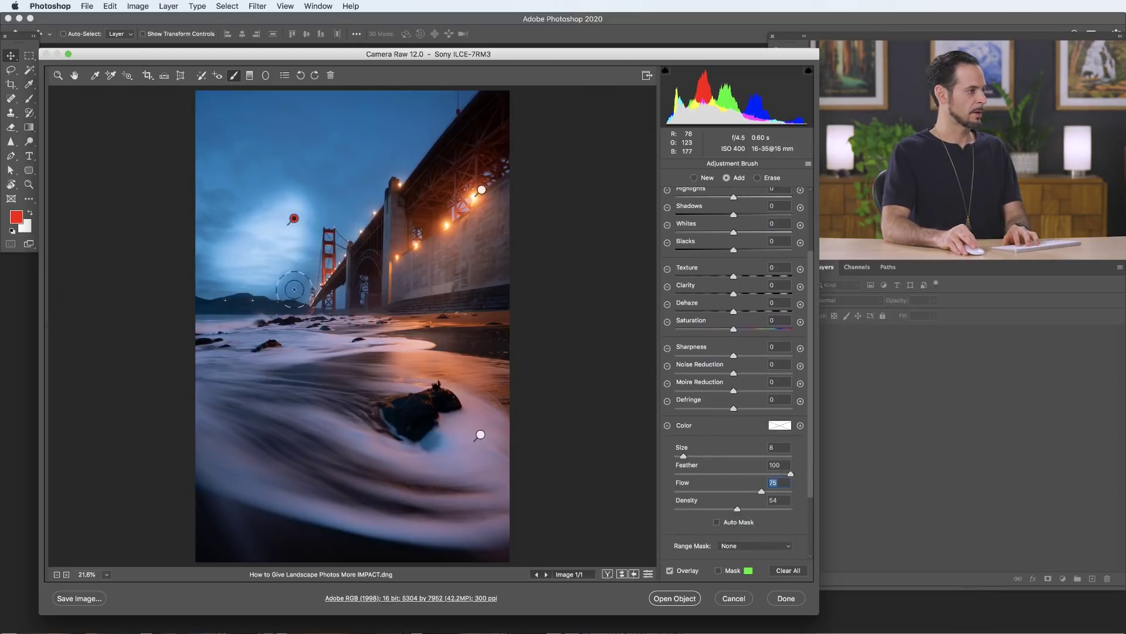
mouse_move(292, 278)
left_mouse_down()
mouse_move(221, 271)
mouse_move(228, 288)
mouse_move(214, 224)
mouse_move(190, 253)
mouse_move(237, 203)
mouse_move(226, 111)
mouse_move(187, 162)
mouse_move(233, 99)
mouse_move(197, 96)
mouse_move(409, 108)
mouse_move(459, 94)
mouse_move(351, 220)
mouse_move(344, 212)
mouse_move(324, 252)
mouse_move(365, 150)
mouse_move(323, 208)
mouse_move(373, 132)
mouse_move(303, 202)
mouse_move(271, 216)
mouse_move(321, 138)
mouse_move(256, 191)
mouse_move(254, 132)
left_mouse_up()
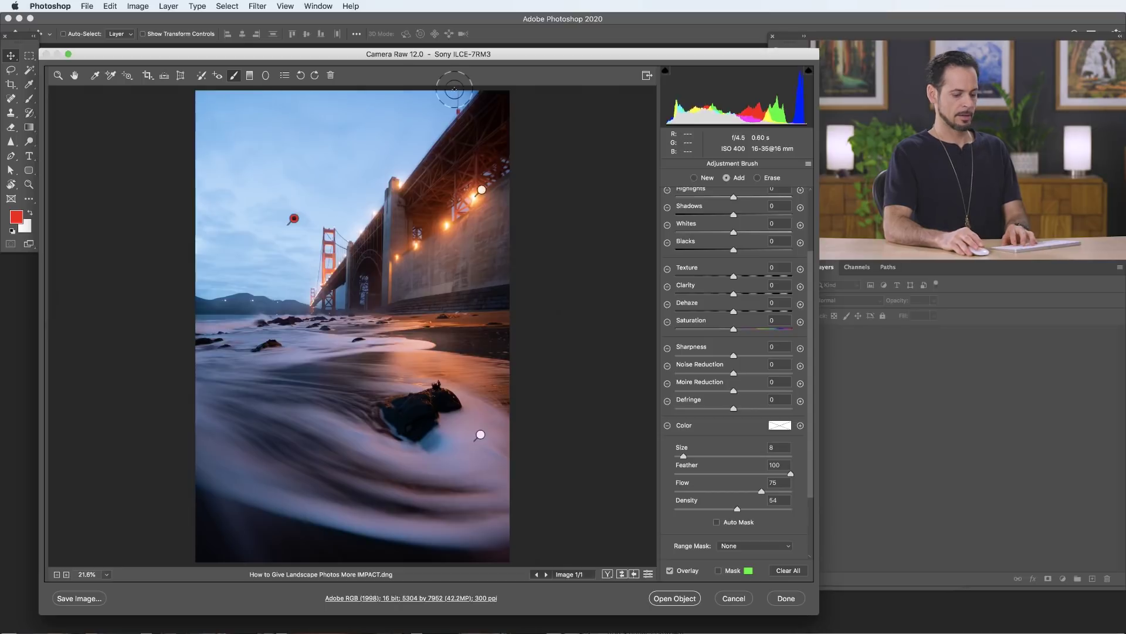
key("bracketleft")
key("bracketleft")
key("bracketleft")
key("bracketleft")
key("bracketleft")
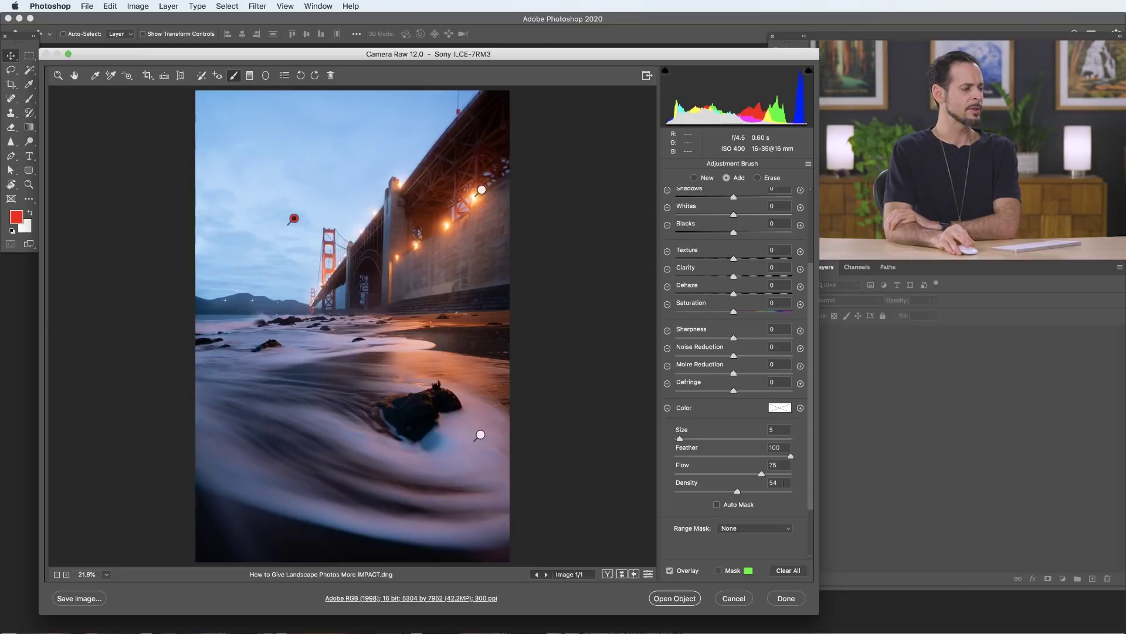
Step: Set the sky adjustment's range mask to Luminance and briefly visualize its luminance map
left_click(750, 529)
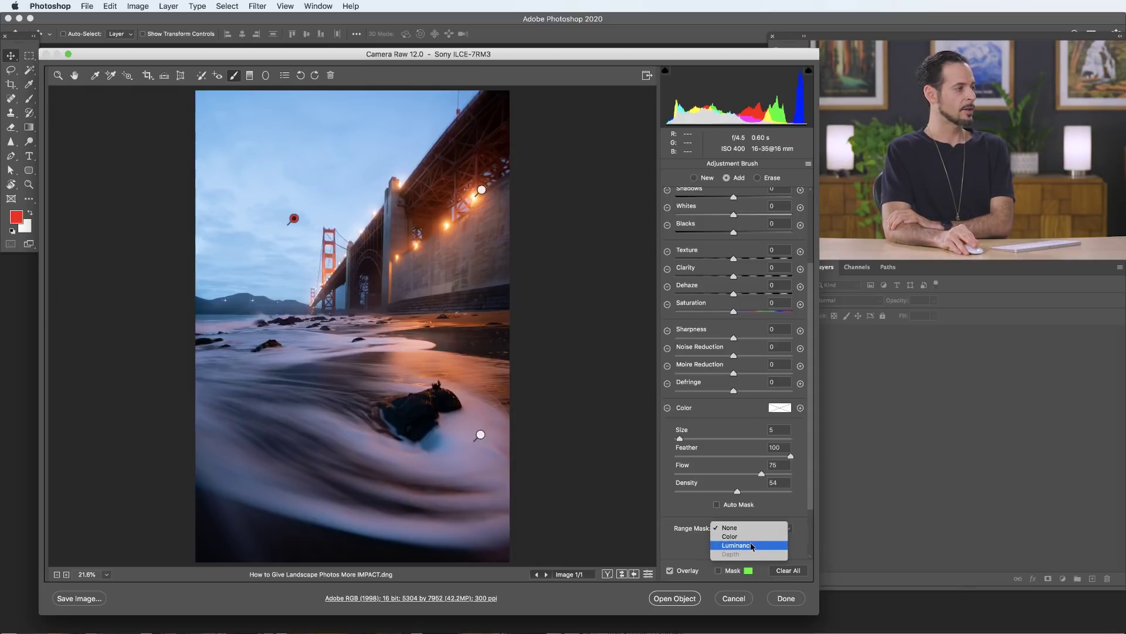
left_click(752, 545)
scroll(753, 546, "down", 3)
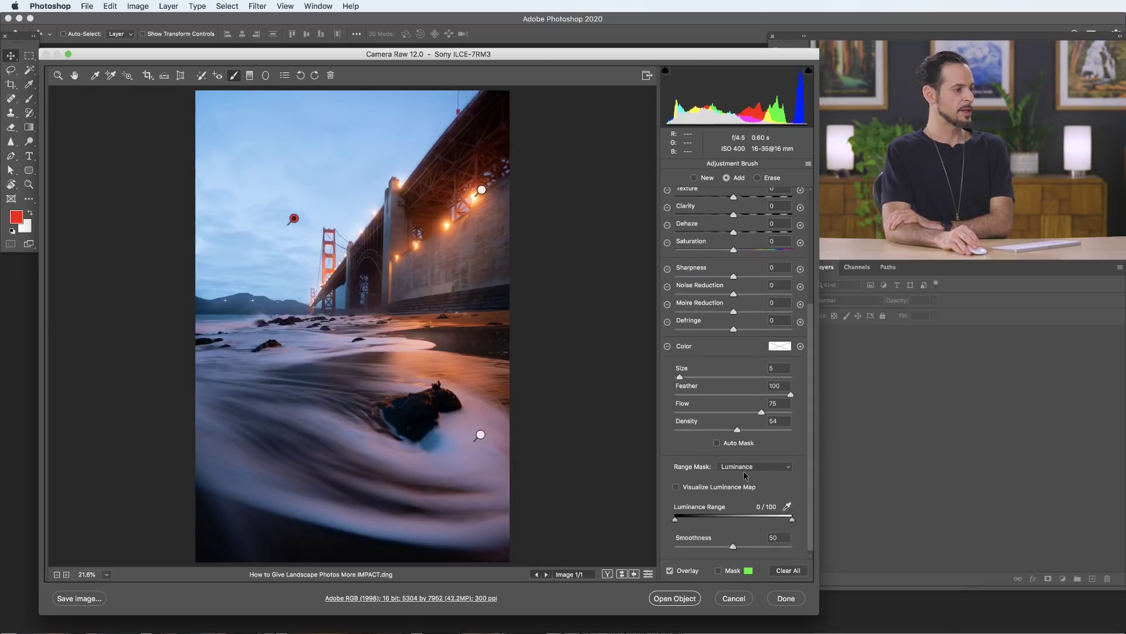
left_click(688, 489)
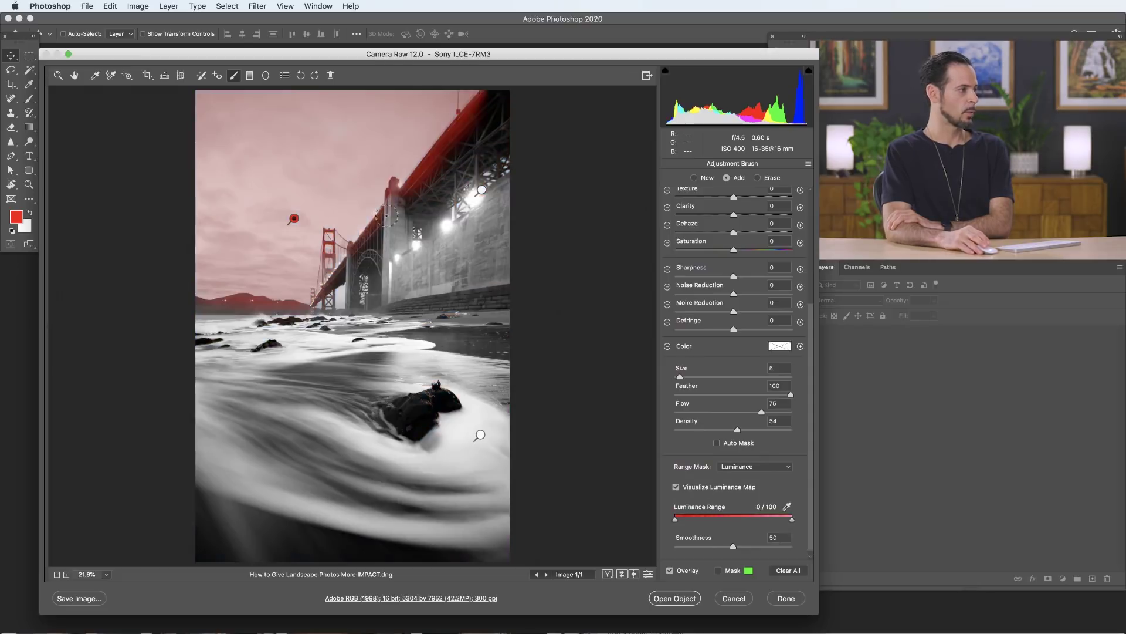
left_click(691, 489)
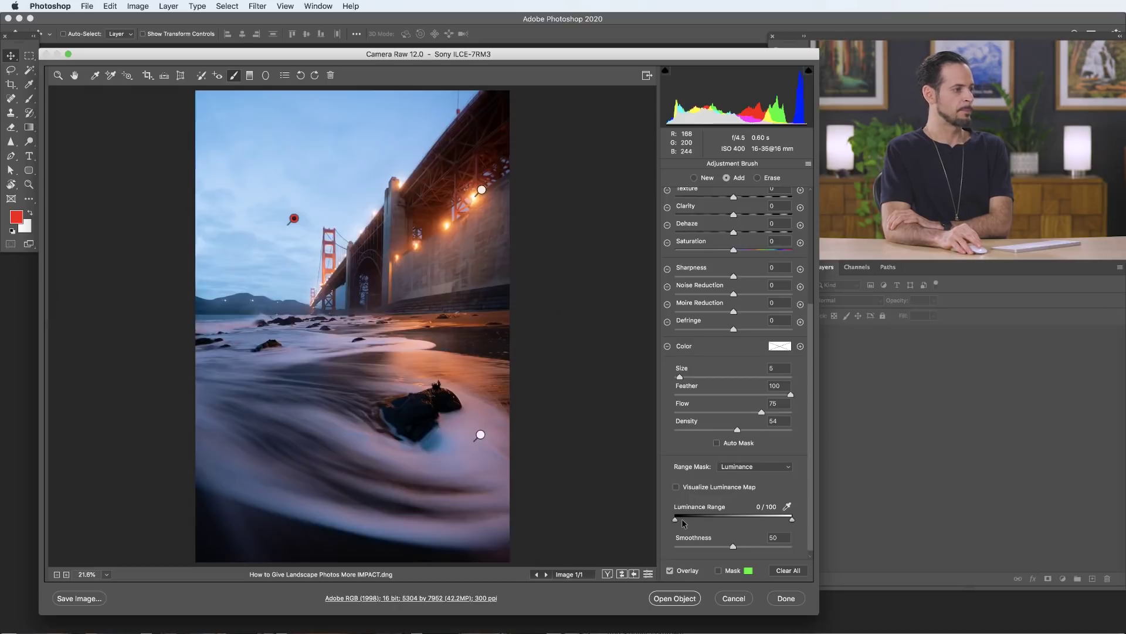
Step: Set the sky mask's luminance range to 58/100 and smoothness to 62, and lower the sky adjustment's exposure to +1.80
scroll(687, 504, "down", 1)
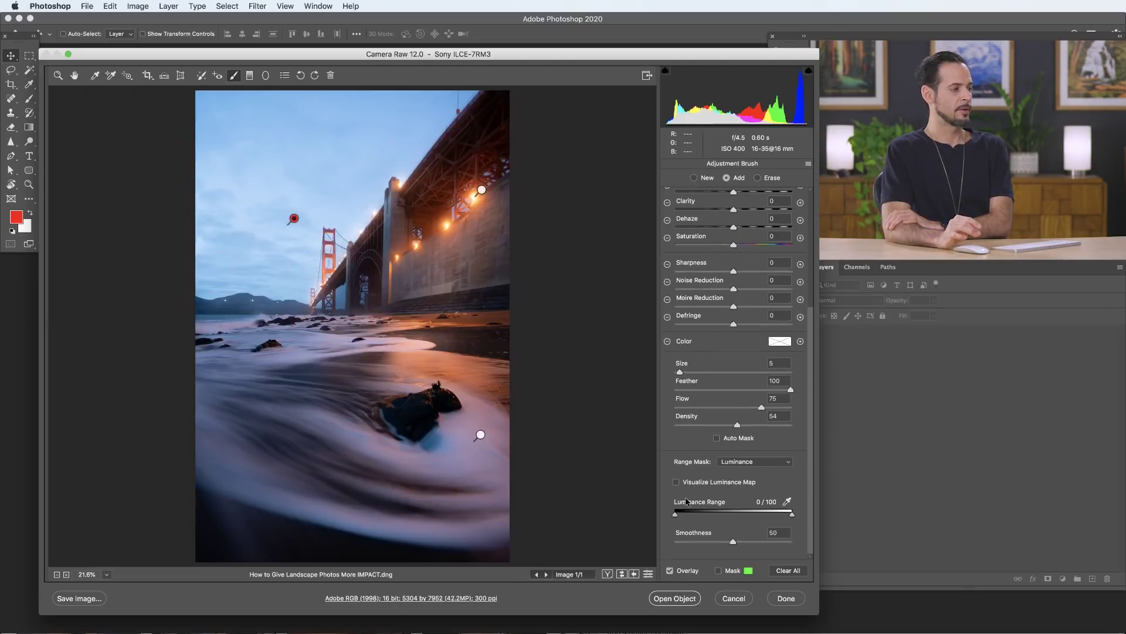
mouse_move(675, 516)
left_mouse_down()
mouse_move(763, 514)
mouse_move(675, 514)
left_mouse_up()
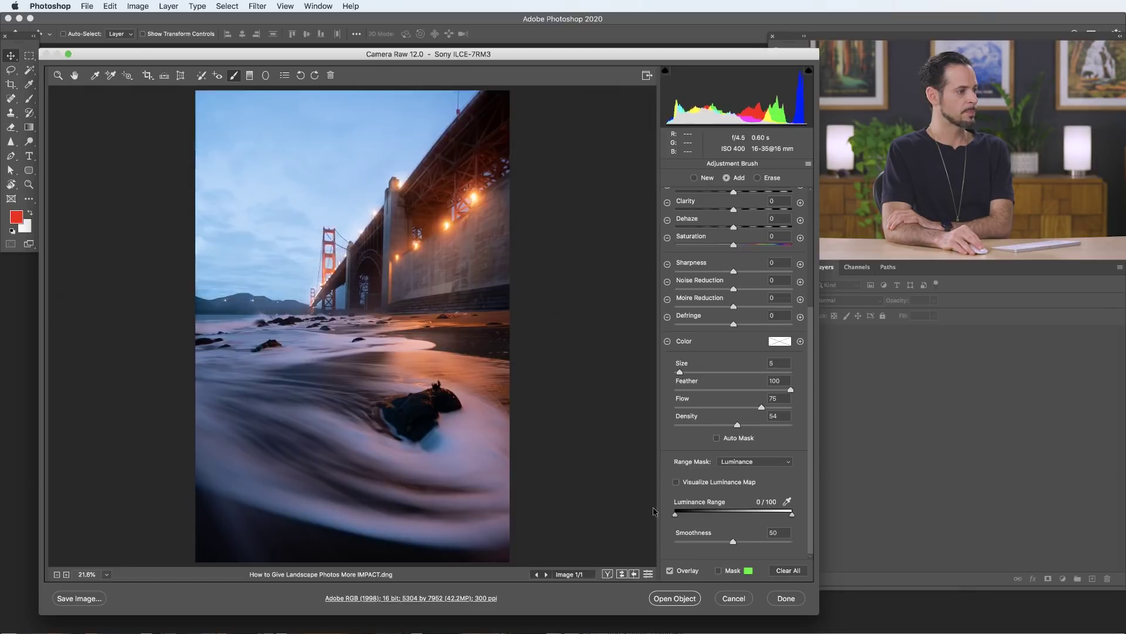
left_click_drag(793, 514, 867, 515)
left_click_drag(677, 511, 747, 515)
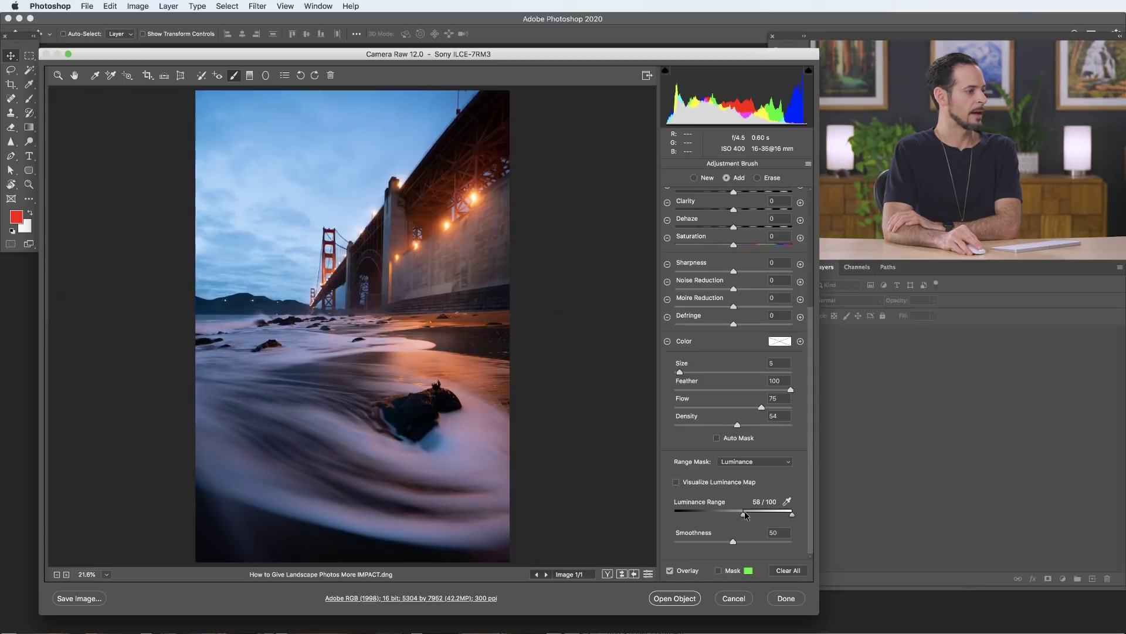
mouse_move(736, 541)
left_mouse_down()
mouse_move(759, 534)
mouse_move(751, 541)
left_mouse_up()
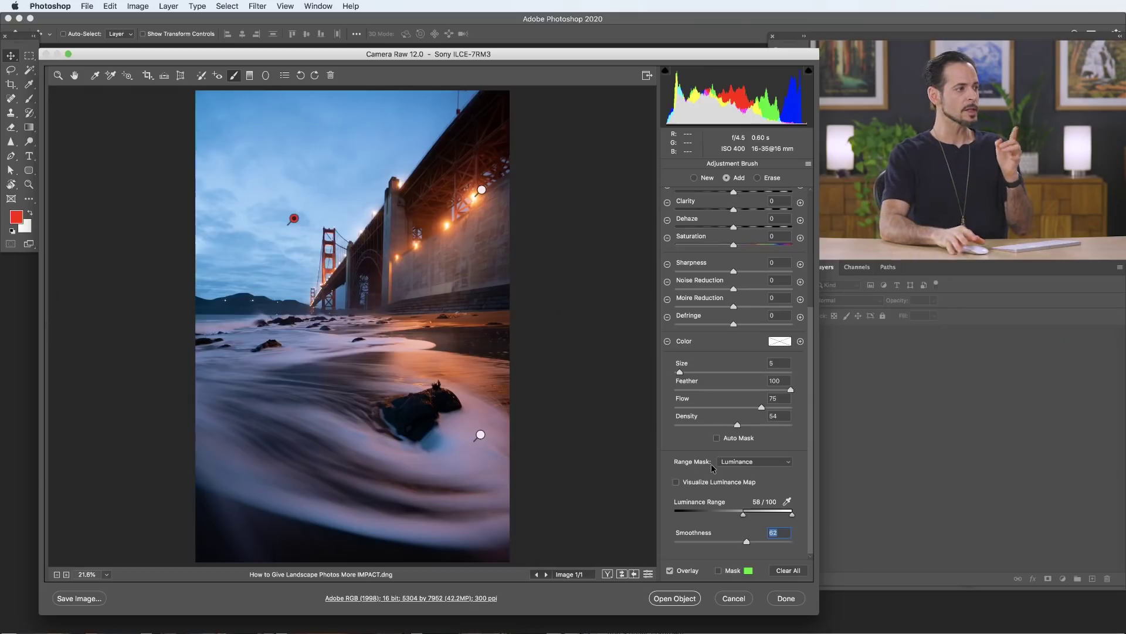
scroll(737, 446, "up", 8)
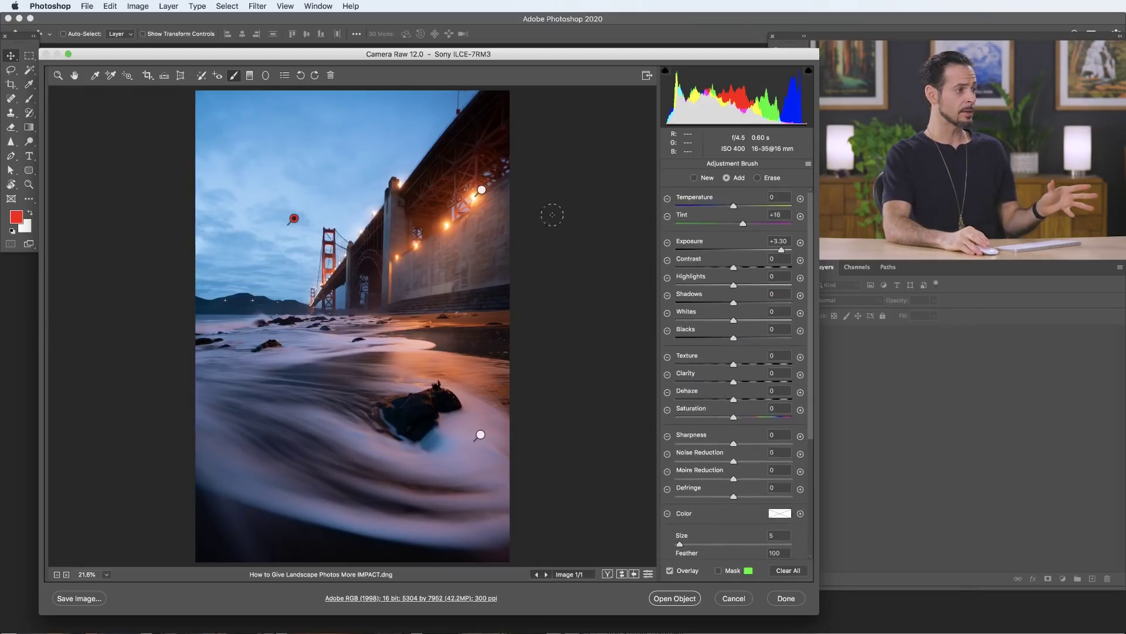
mouse_move(779, 252)
left_mouse_down()
mouse_move(754, 252)
mouse_move(808, 251)
mouse_move(705, 251)
mouse_move(757, 251)
left_mouse_up()
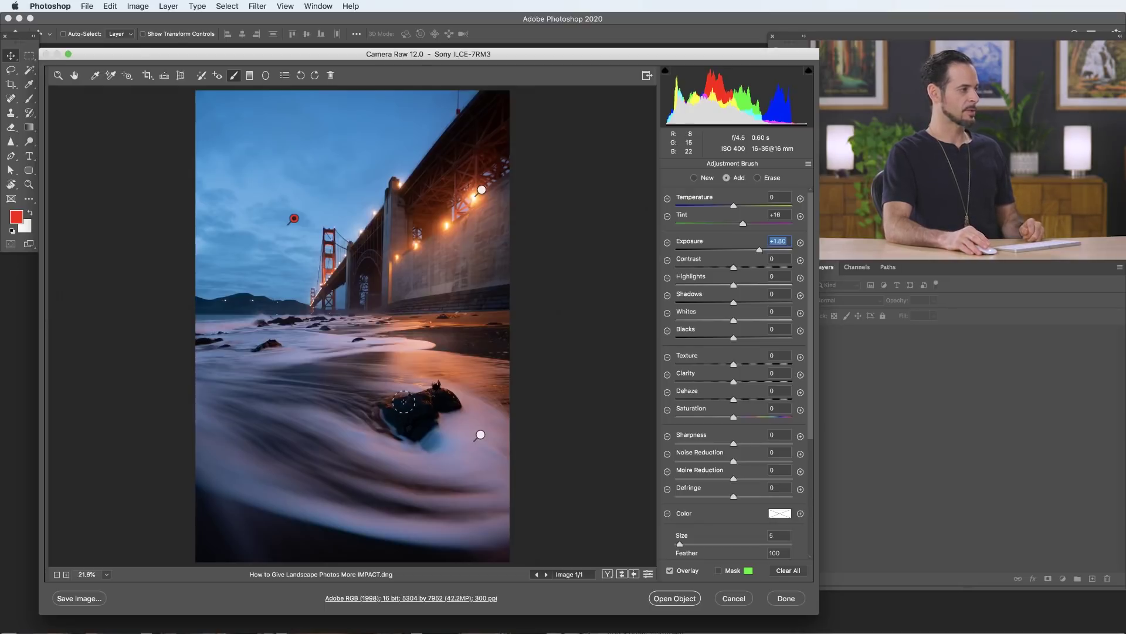
Step: Start a new brush adjustment on the foreground rock with tint 0, exposure 0 and shadows +100
left_click(694, 177)
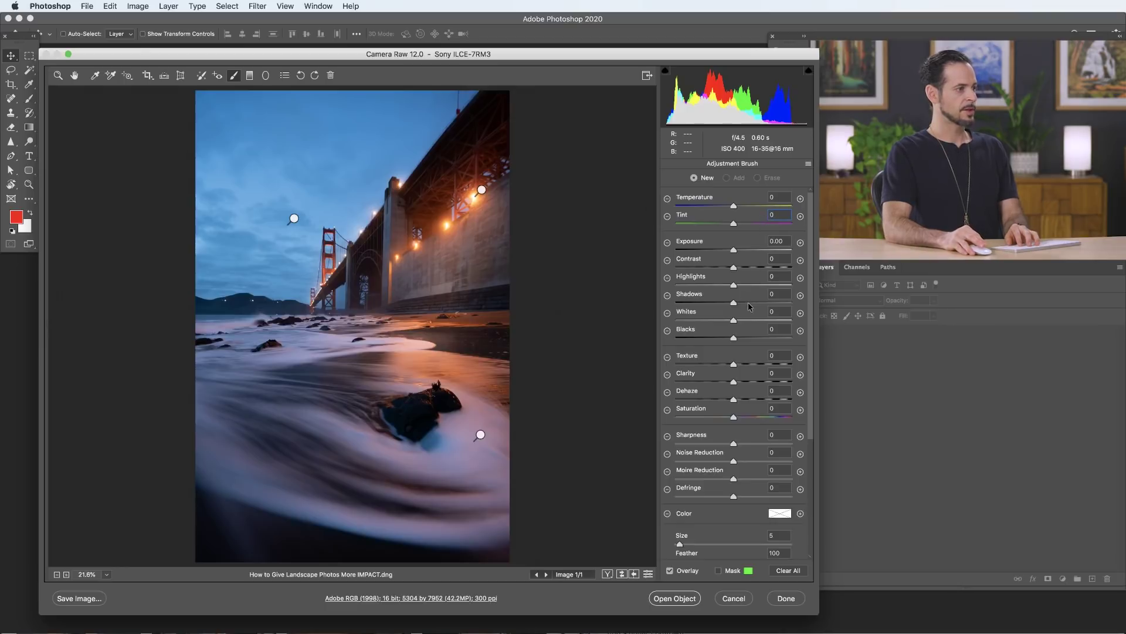
left_click(420, 410)
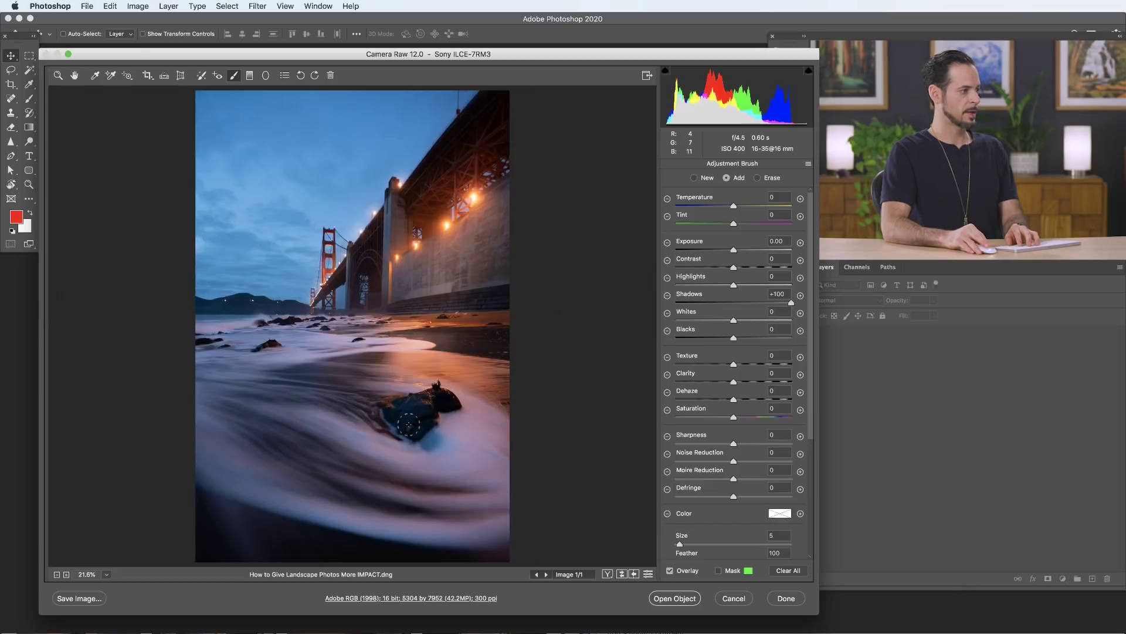
Step: Paint the shadow adjustment over the rest of the foreground rock, compare it with lower shadows, and set shadows back to +100
left_click(66, 575)
left_click(66, 575)
left_click(66, 575)
left_click(67, 575)
left_click_drag(247, 516, 284, 335)
key("super+plus")
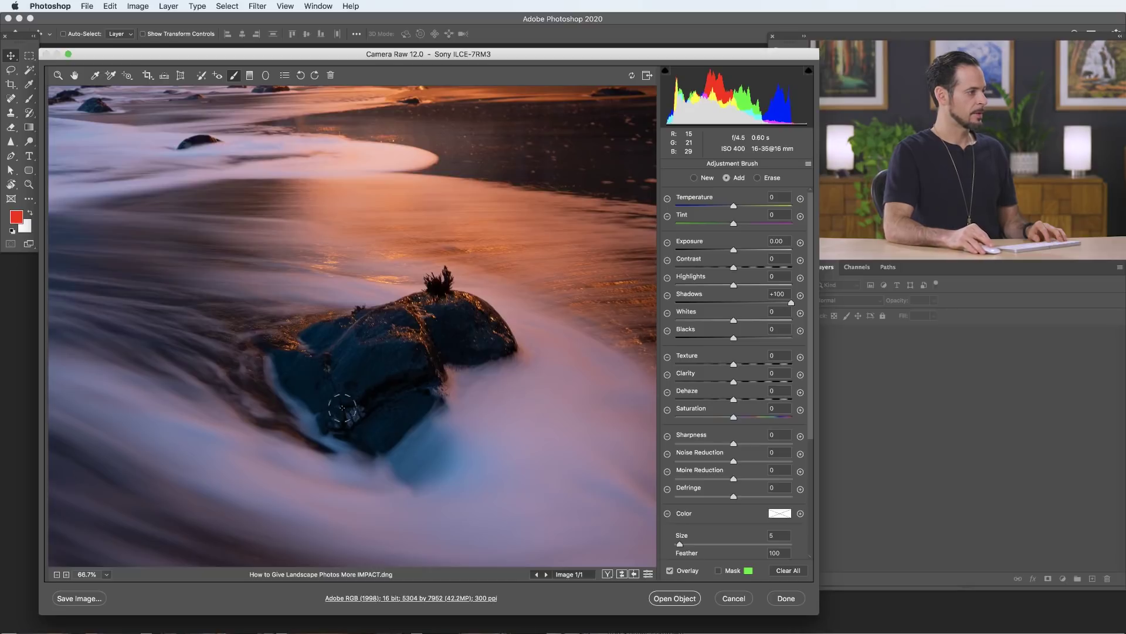
left_click_drag(404, 371, 528, 339)
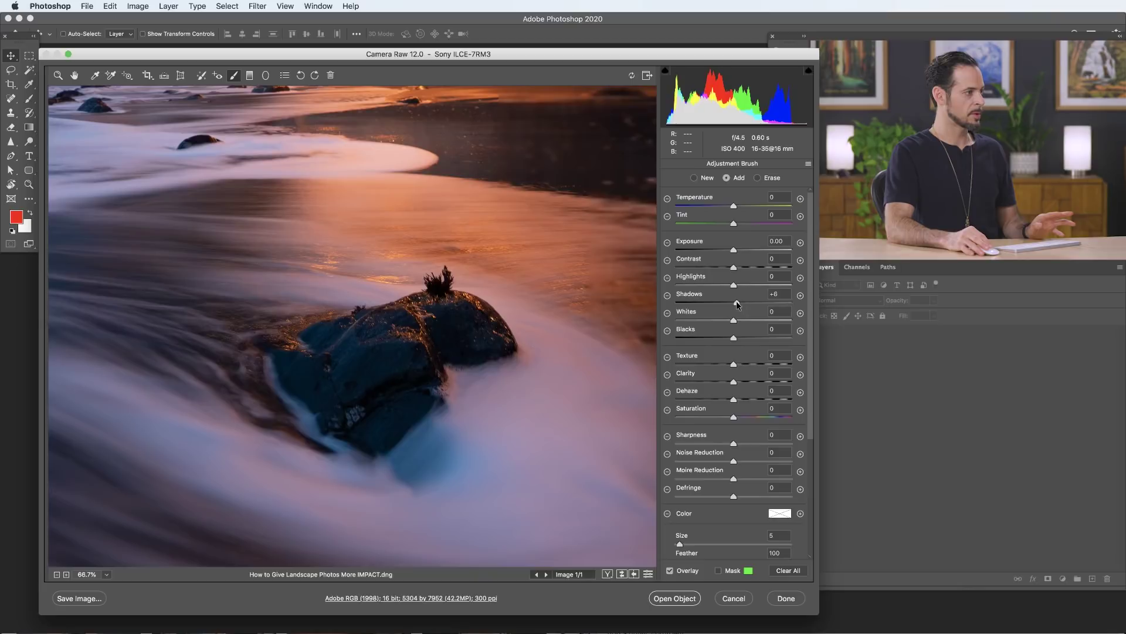
left_click_drag(731, 303, 815, 305)
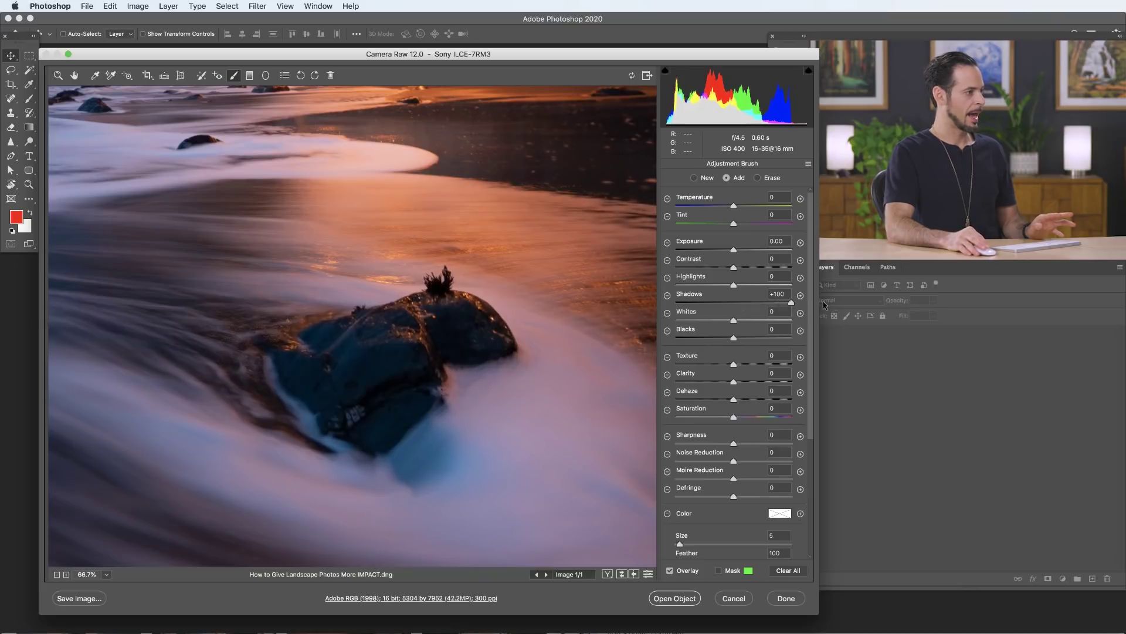
Step: Set the foreground rock adjustment's shadows to +80 and its temperature to +72
left_click_drag(736, 305, 712, 298)
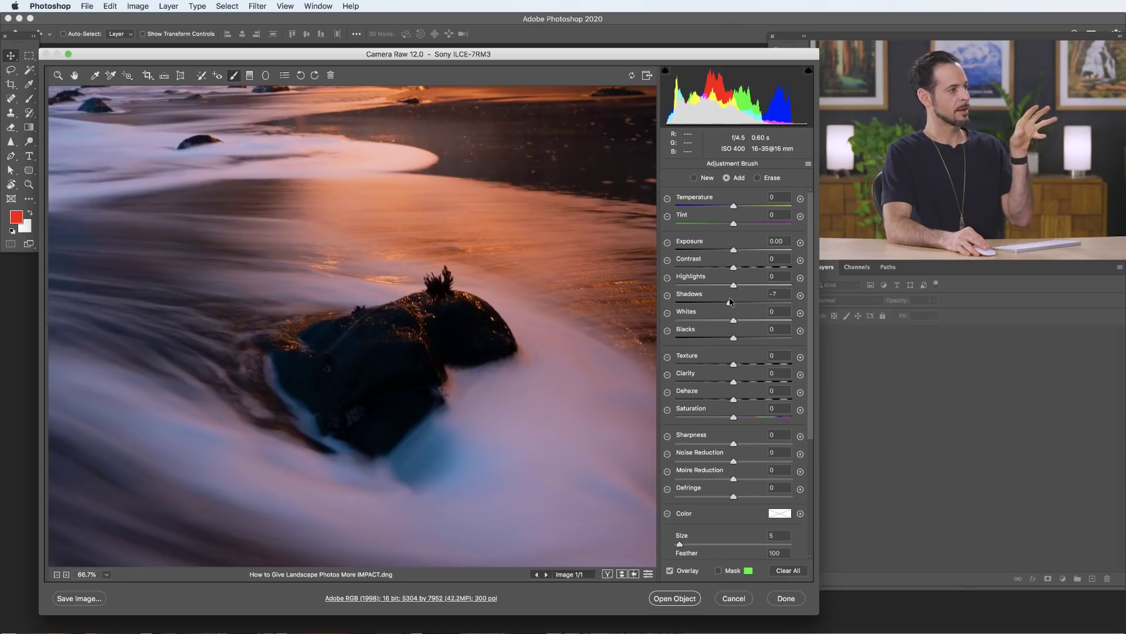
left_click_drag(759, 303, 780, 300)
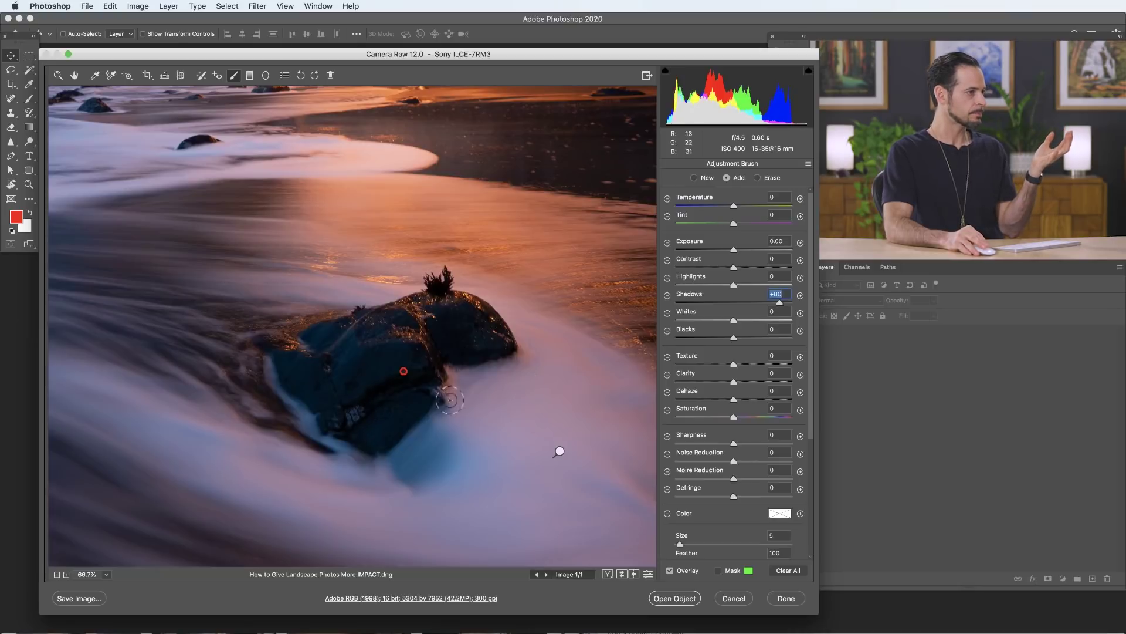
left_click_drag(733, 206, 743, 207)
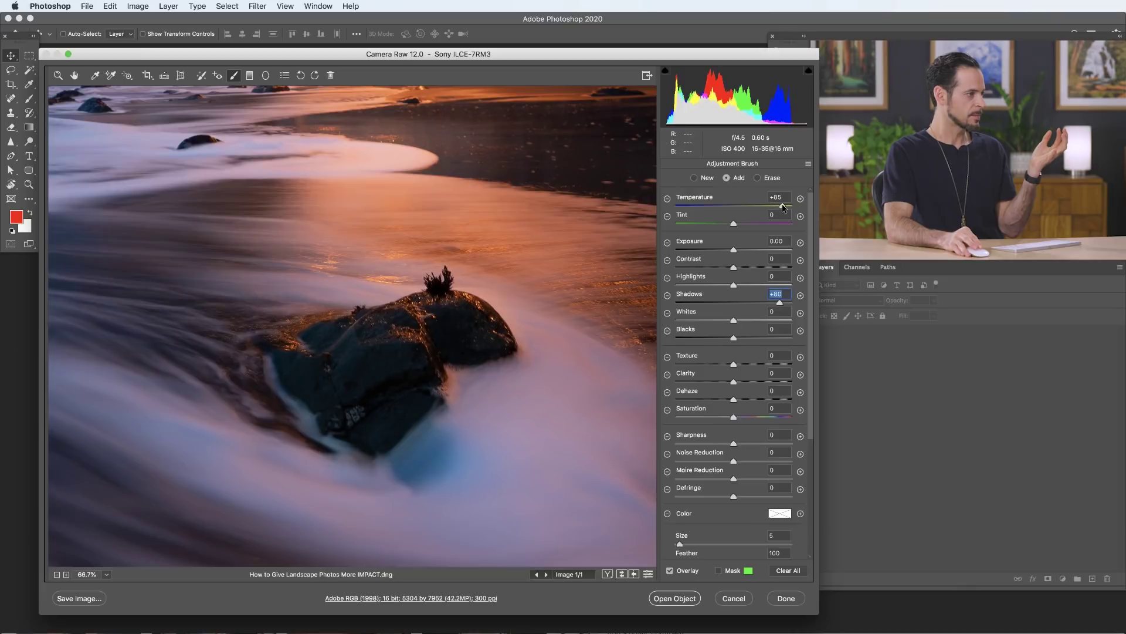
left_click_drag(787, 207, 787, 206)
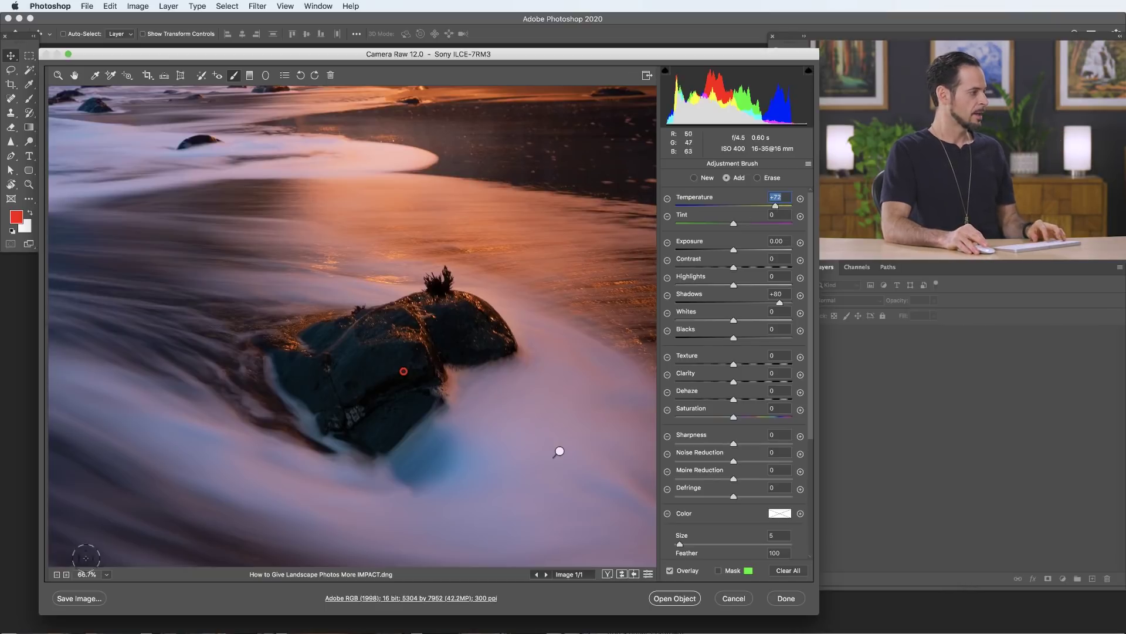
Step: Enlarge the brush to size 12 and paint the warm shadow adjustment over the dark underside and arches of the bridge
left_click(57, 575)
left_click(57, 575)
left_click(57, 574)
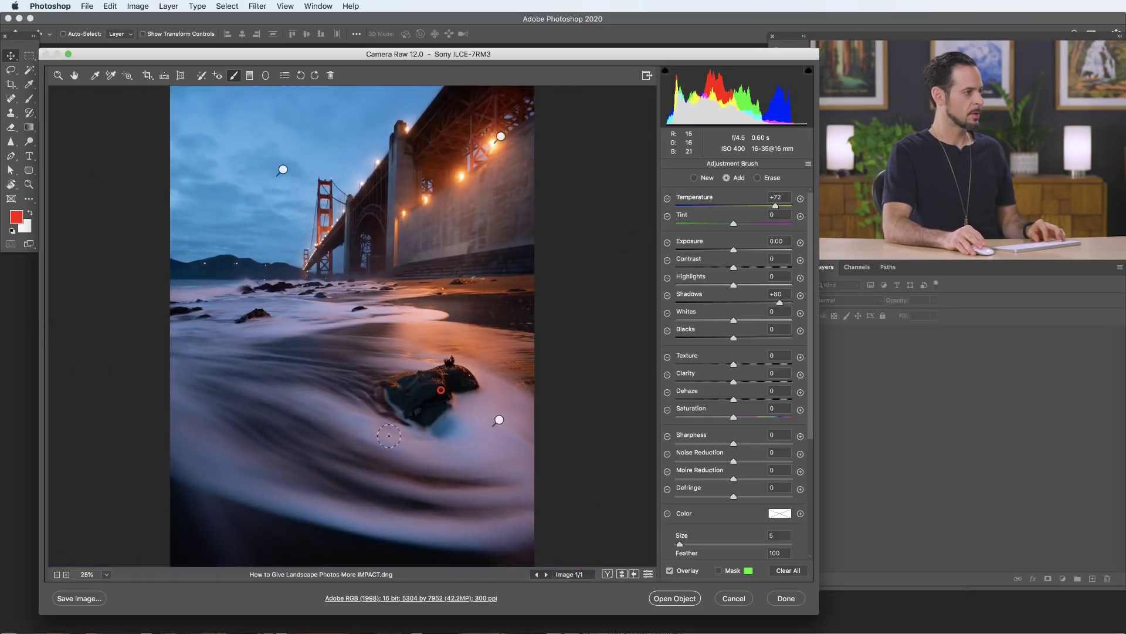
left_click_drag(374, 424, 358, 456)
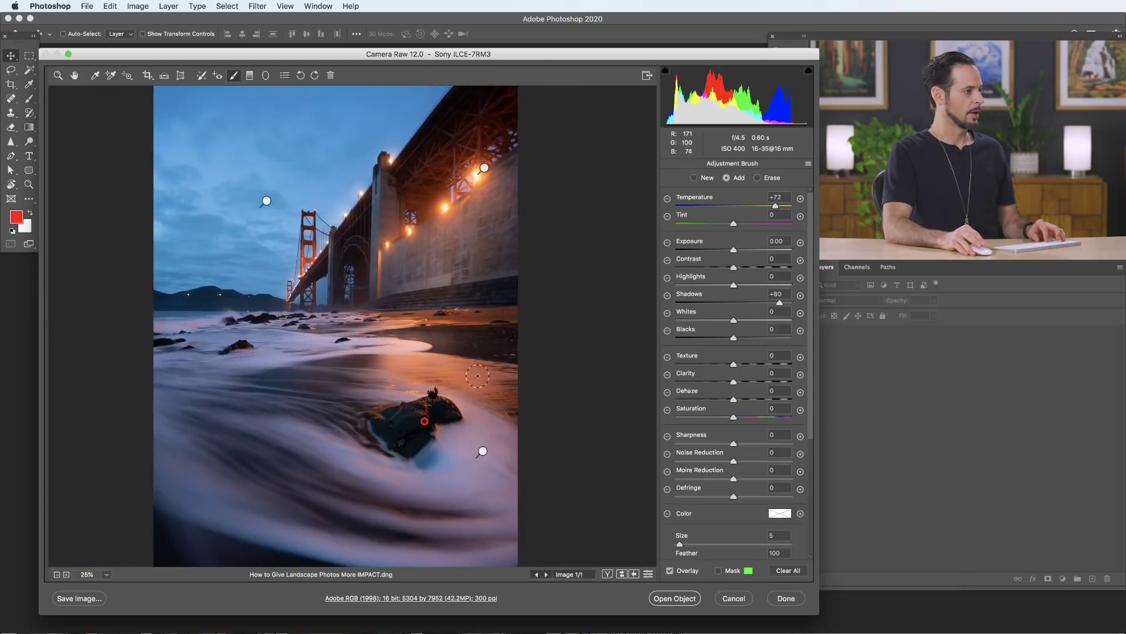
scroll(462, 302, "up", 3)
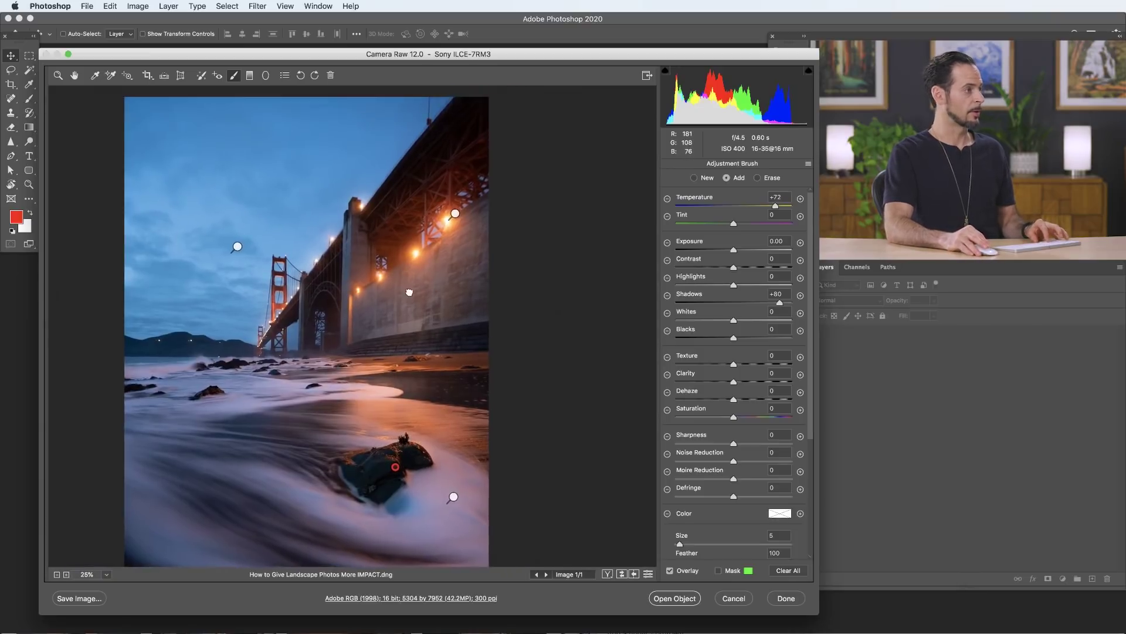
key("bracketright")
key("bracketright")
key("bracketright")
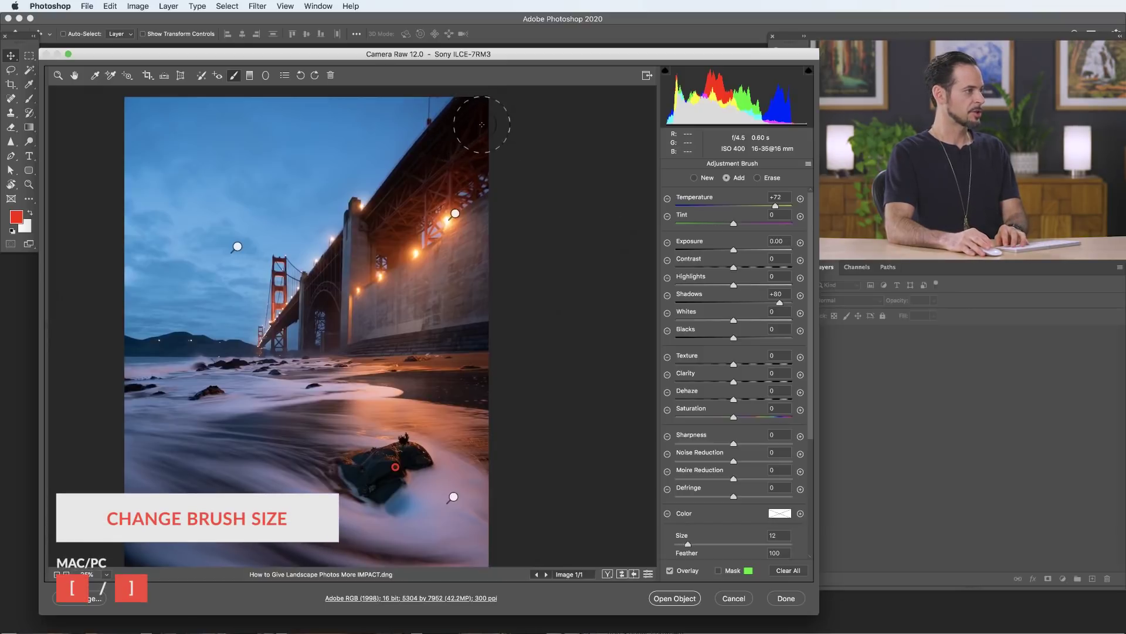
left_click_drag(426, 175, 376, 191)
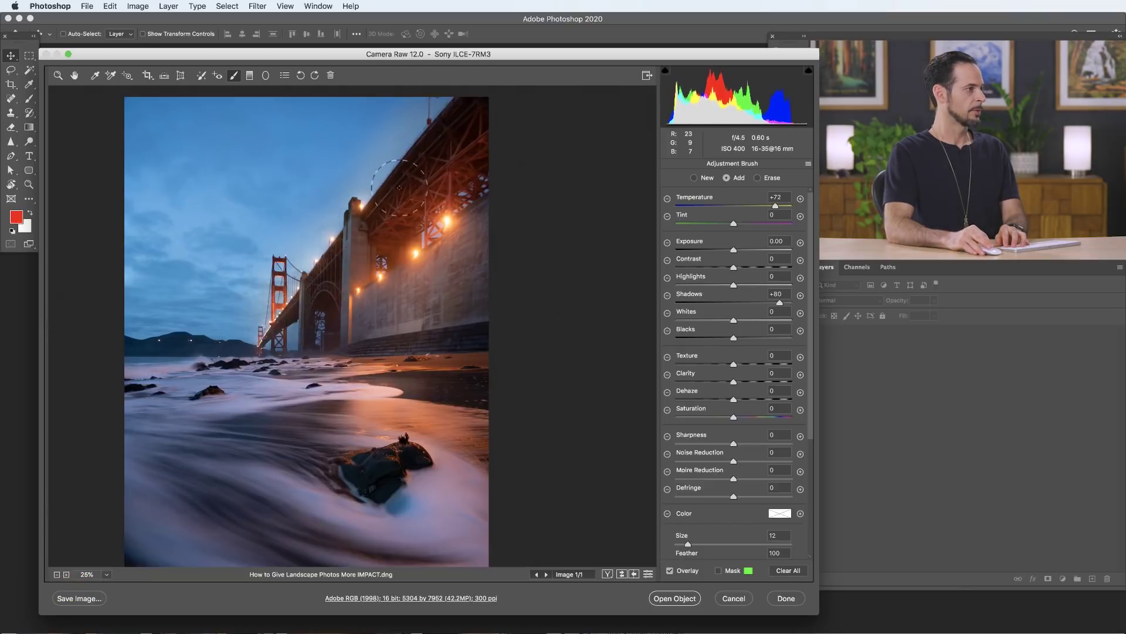
left_click_drag(454, 153, 508, 157)
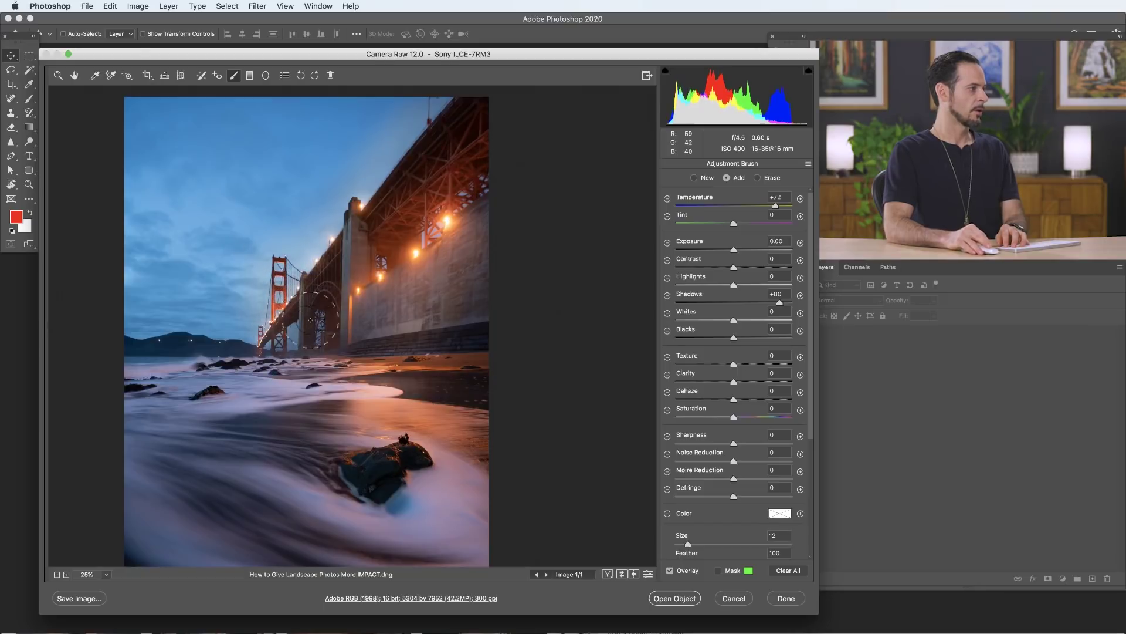
Step: Set the rock and bridge adjustment's range mask to Luminance with a luminance range of 0/46
scroll(707, 370, "down", 3)
scroll(707, 371, "down", 4)
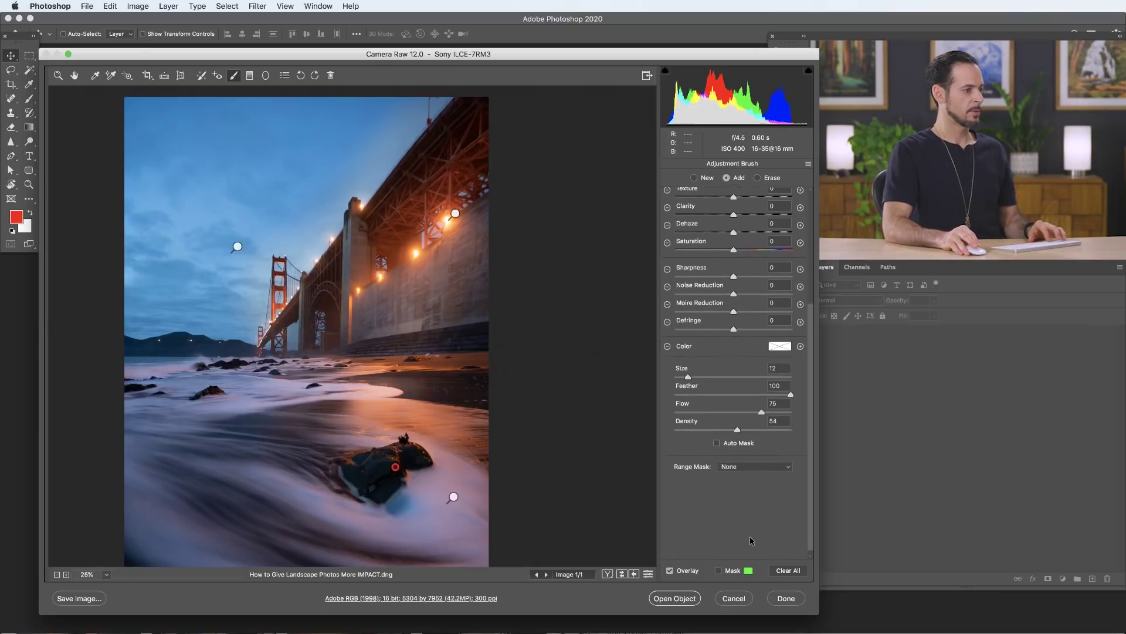
left_click(729, 462)
left_click(732, 478)
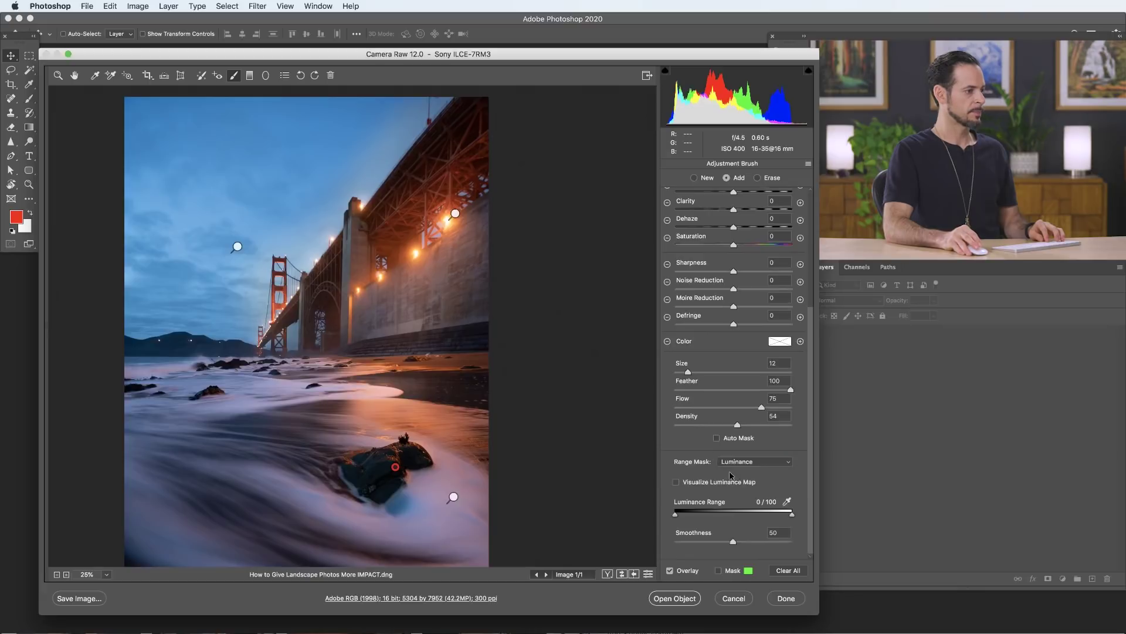
left_click_drag(791, 516, 747, 513)
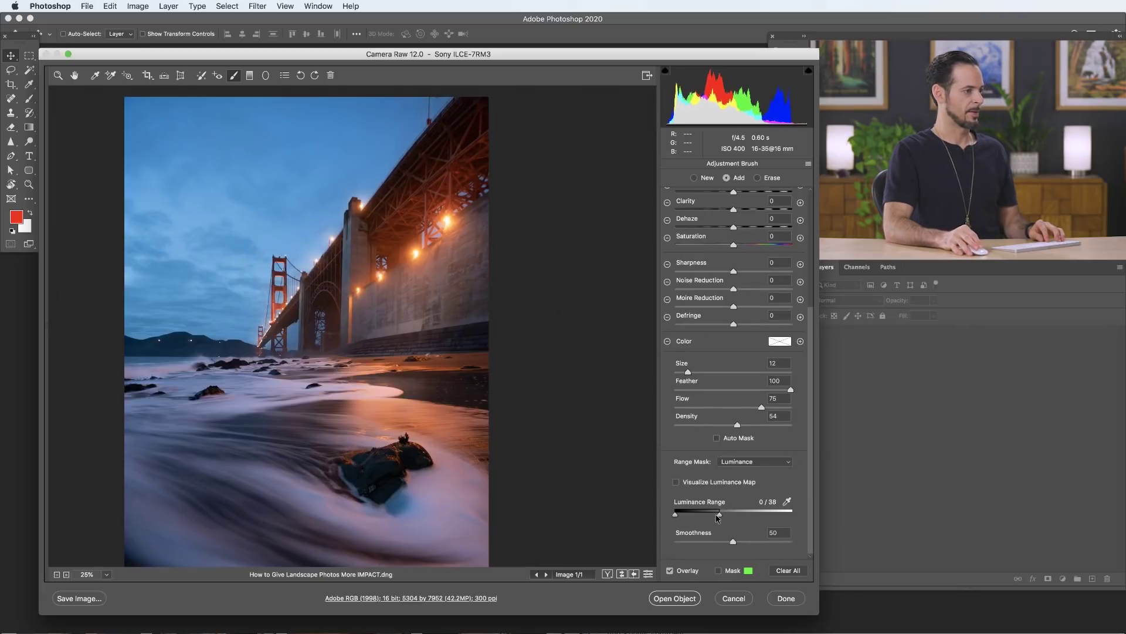
left_click_drag(727, 516, 728, 516)
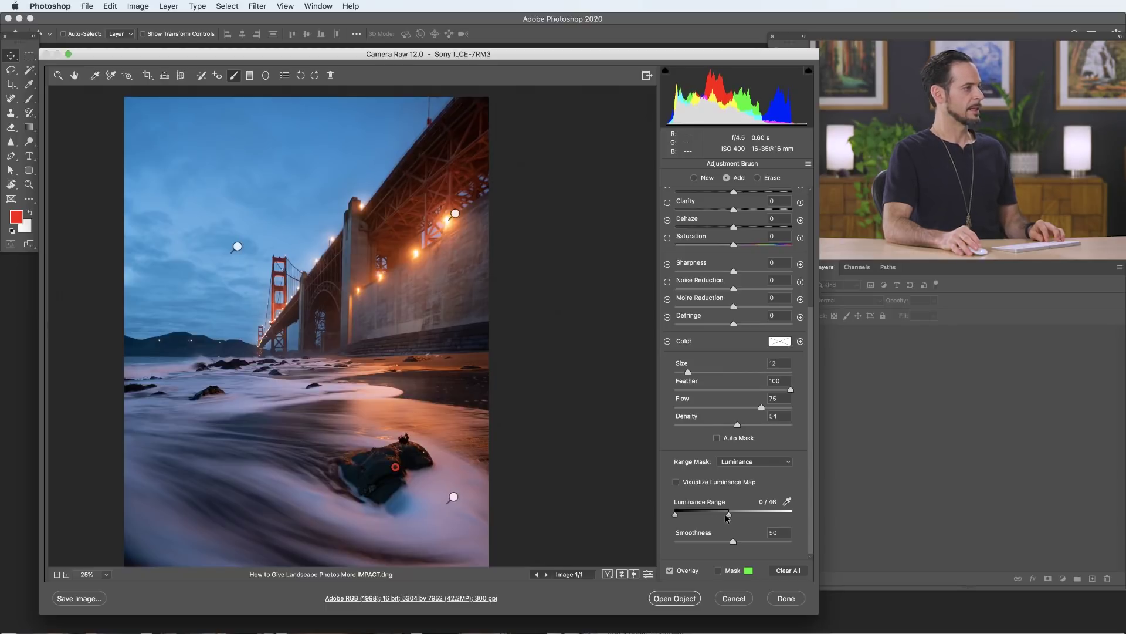
scroll(738, 504, "up", 5)
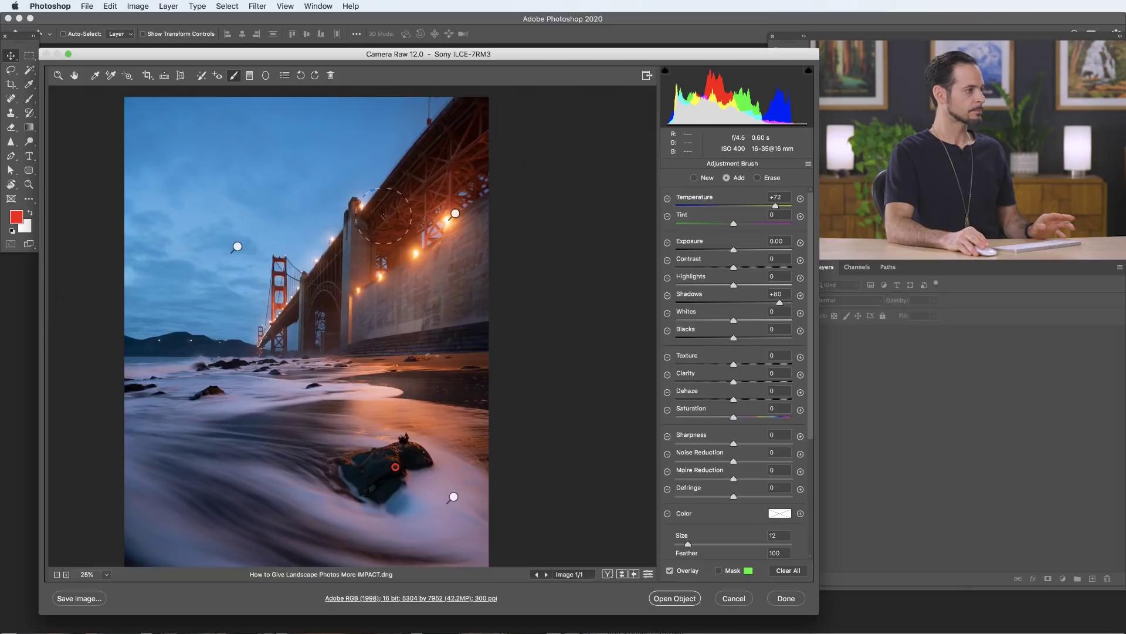
Step: Examine the mask overlays of the bridge lights, rock, water and sky adjustments, ending with the bridge lights adjustment selected and its overlay hidden
key("alt")
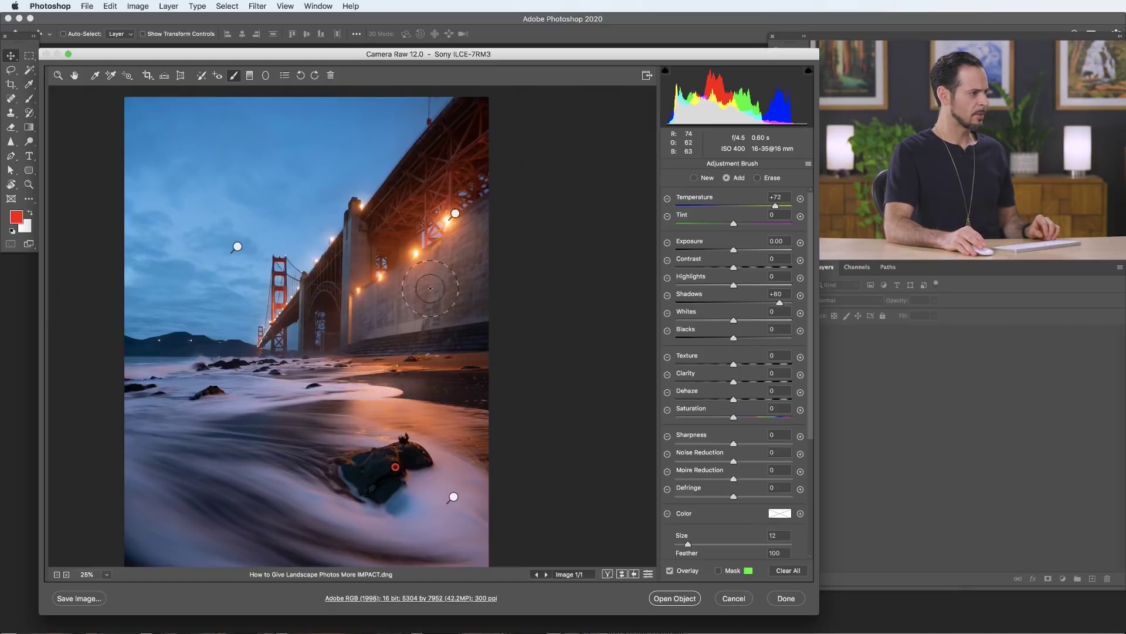
left_click(456, 214)
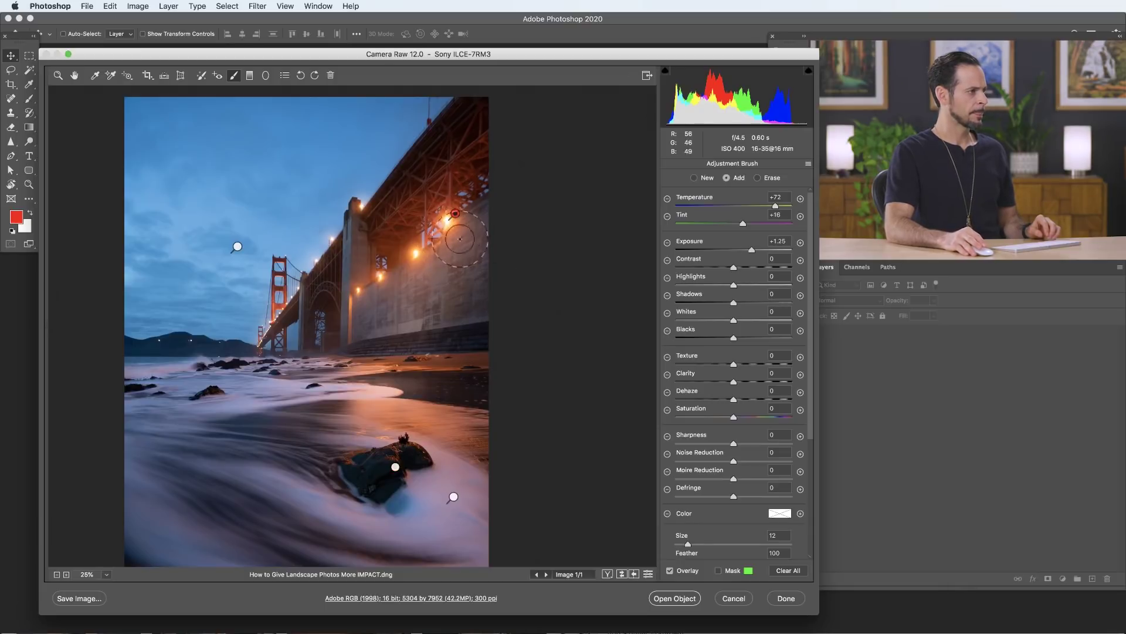
left_click(718, 571)
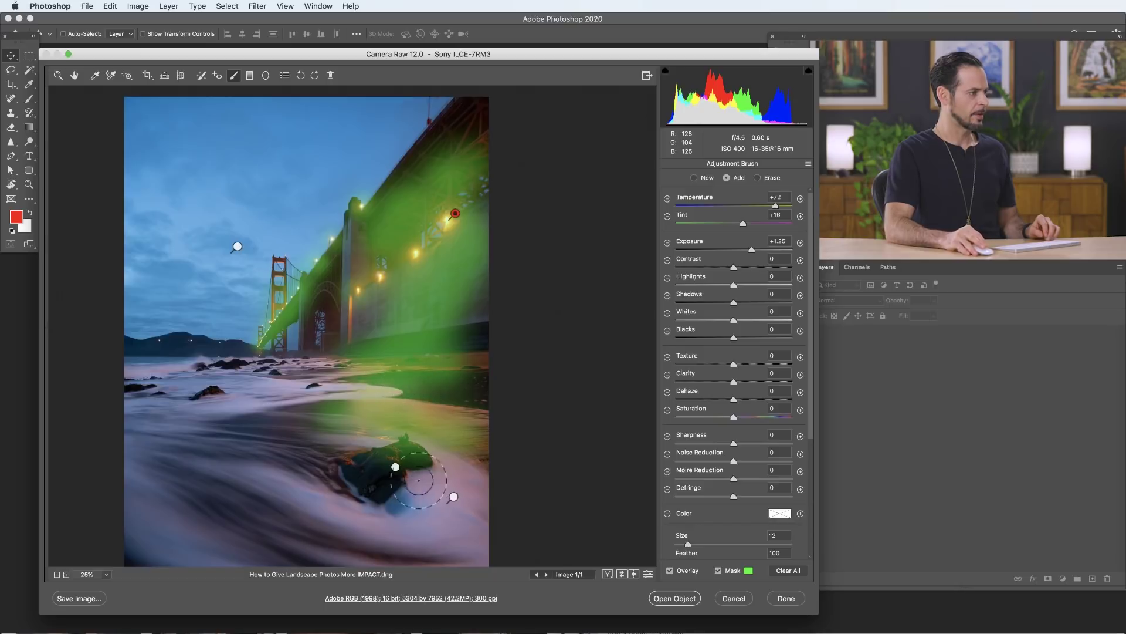
left_click(395, 468)
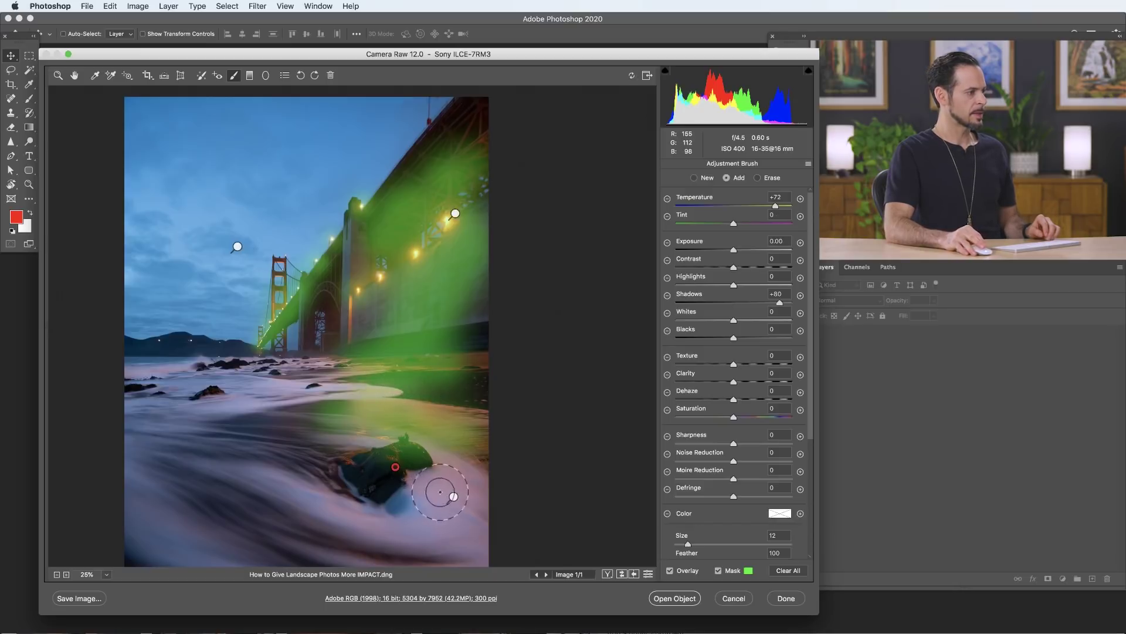
left_click(453, 497)
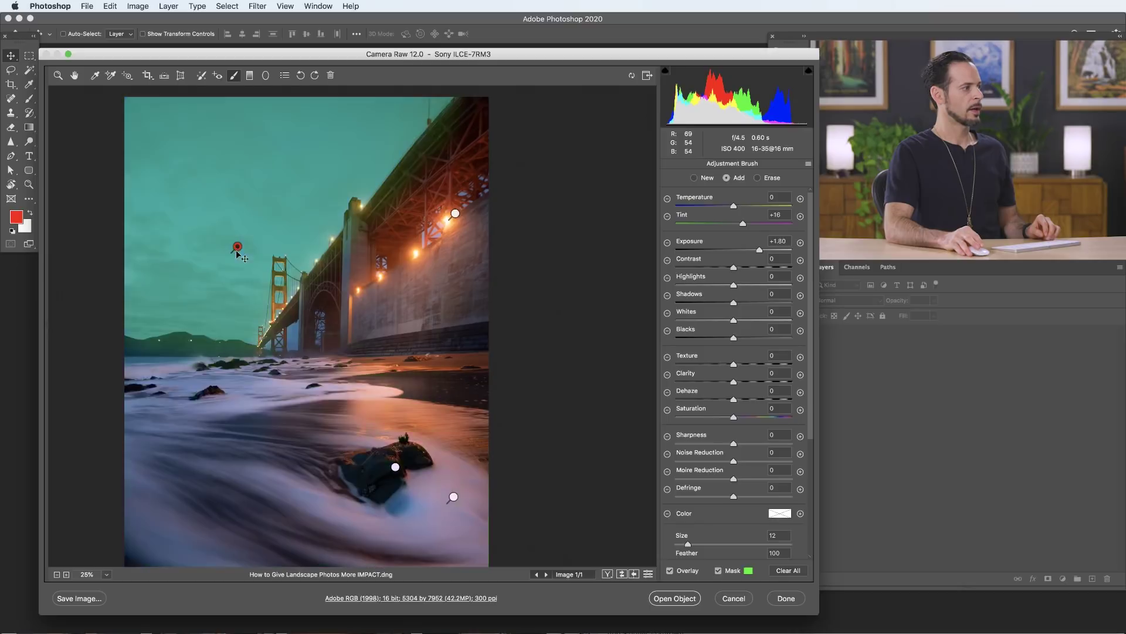
left_click(456, 213)
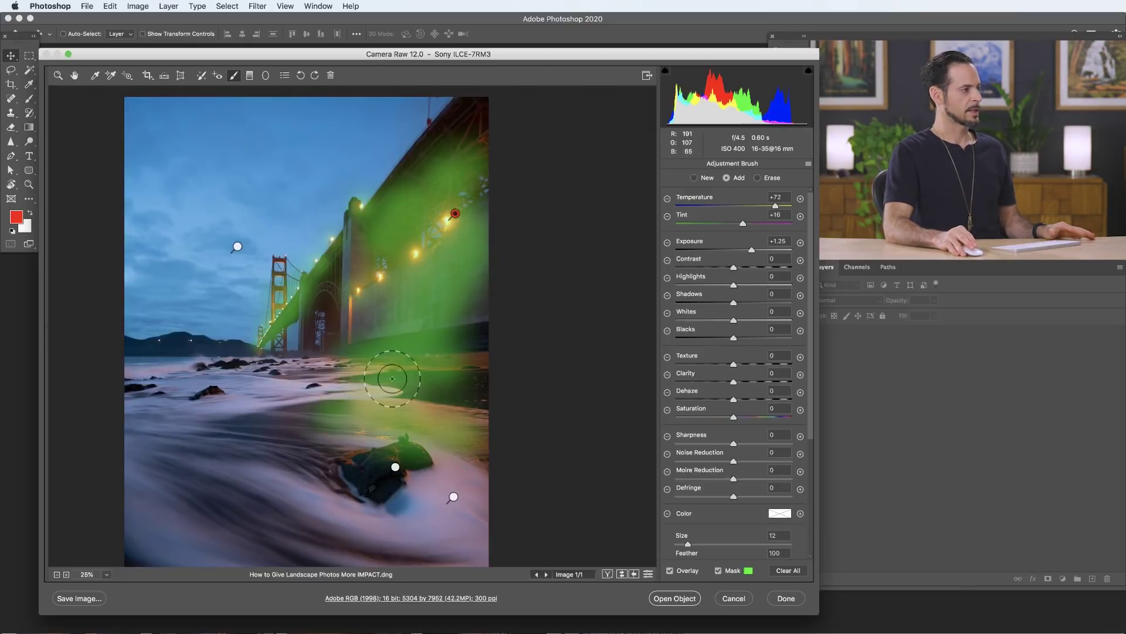
left_click(715, 569)
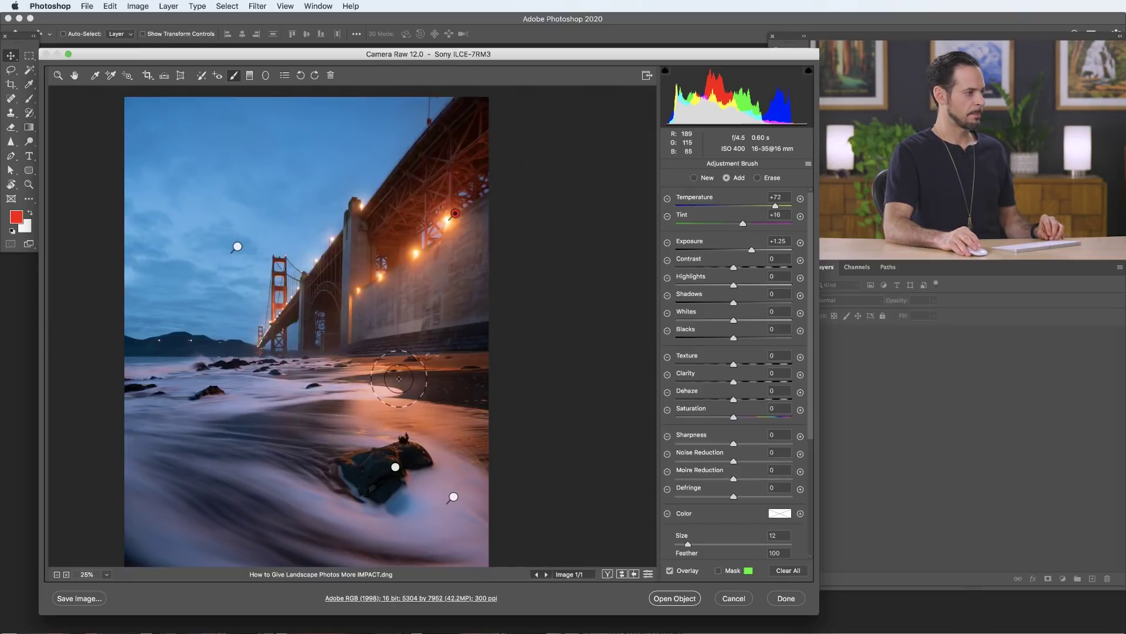
Step: Erase part of the bridge lights adjustment from the dark sand behind the rock with a temporary eraser reduced below size 11
key("alt")
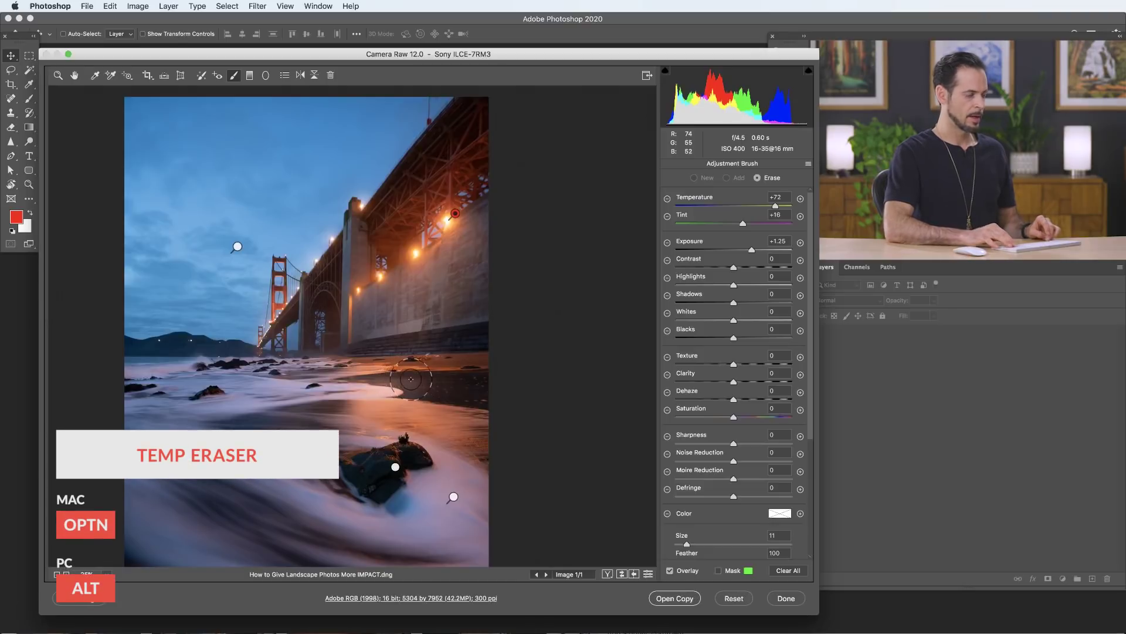
key("bracketleft")
key("bracketleft")
key("bracketleft")
key("bracketleft")
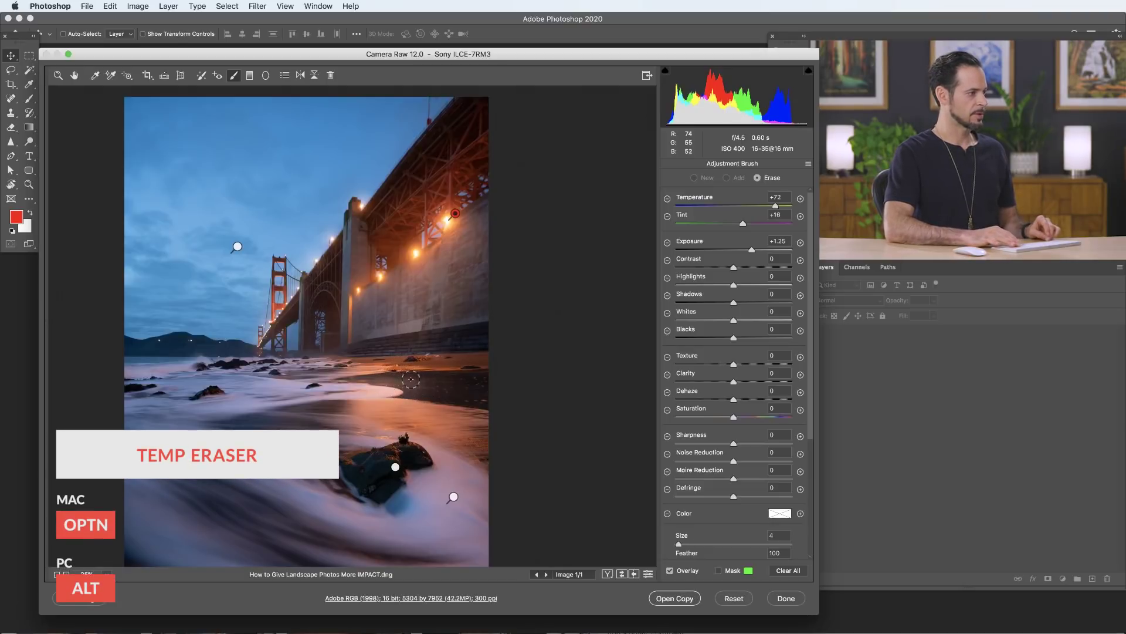
key("bracketleft")
left_click_drag(413, 380, 424, 384)
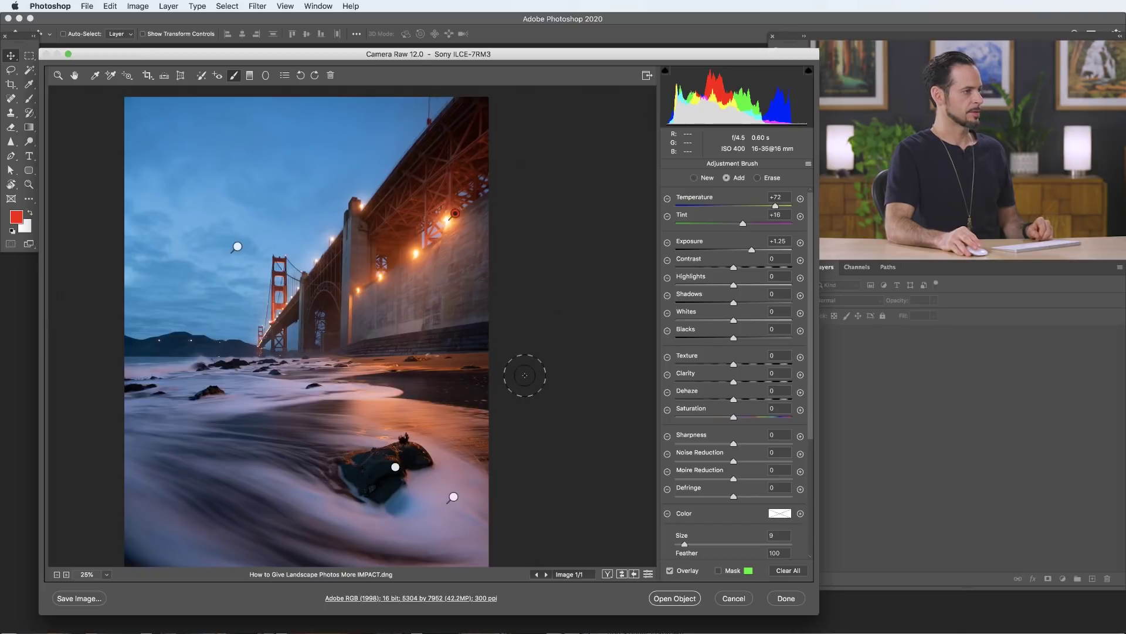
Step: Leave the adjustment brush and set the whole photo's vibrance to +22, clarity to +6 and texture to +10
left_click(76, 77)
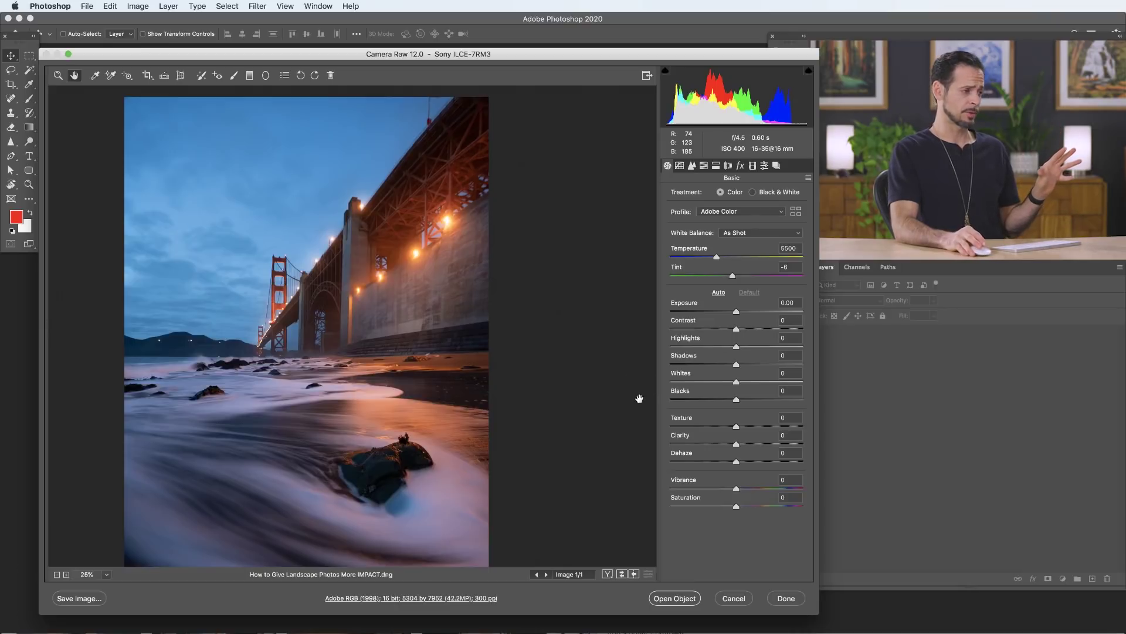
left_click(749, 488)
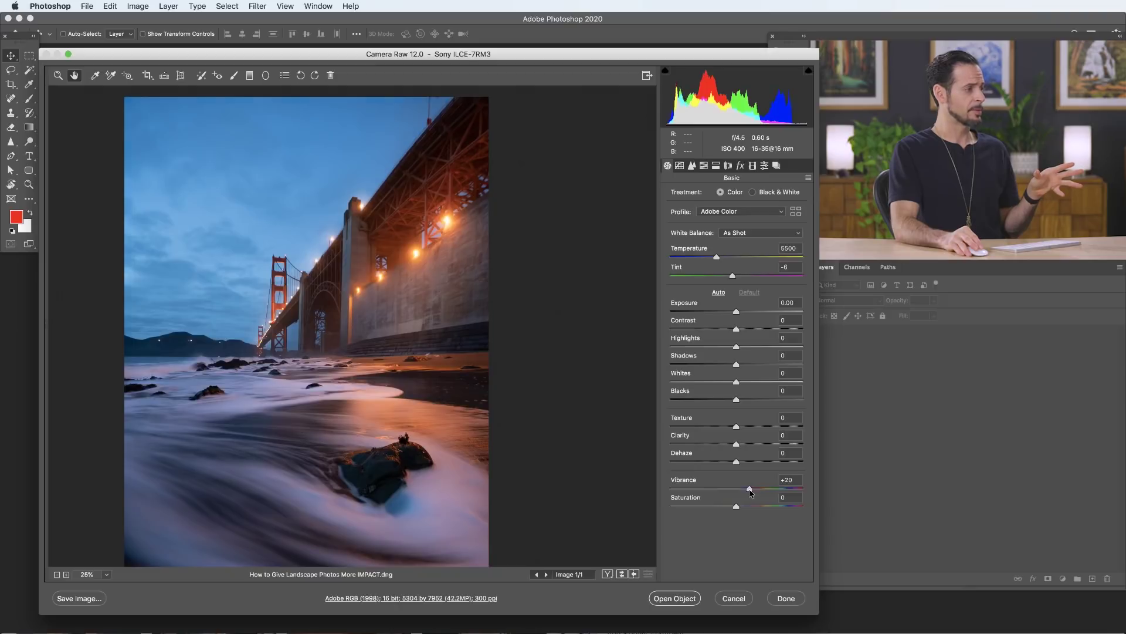
left_click_drag(750, 492, 752, 492)
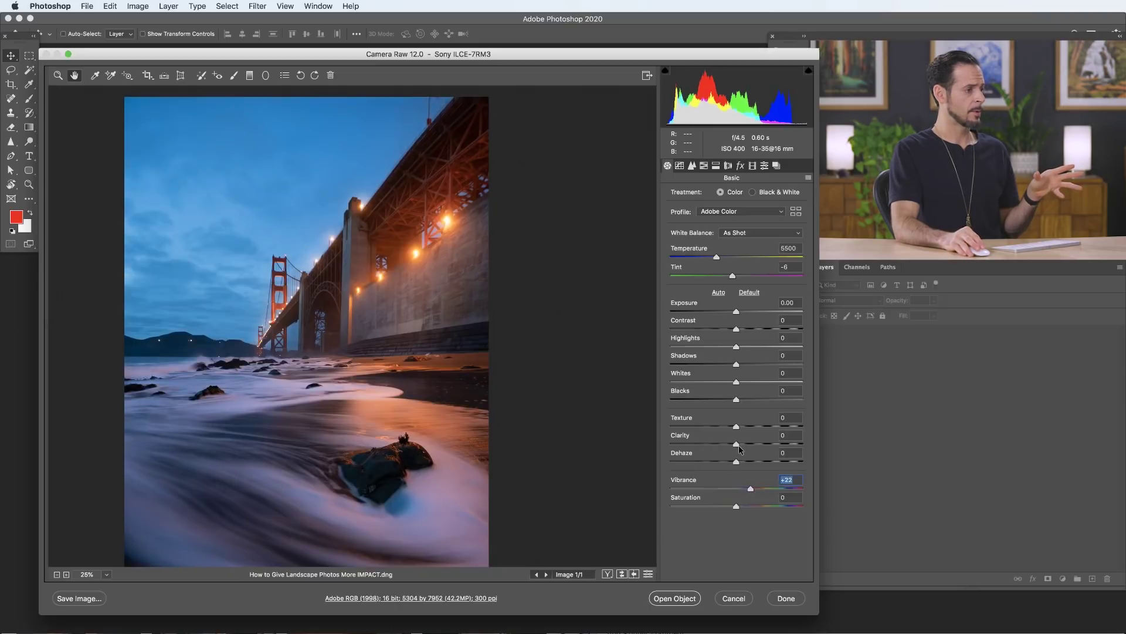
left_click_drag(739, 446, 741, 447)
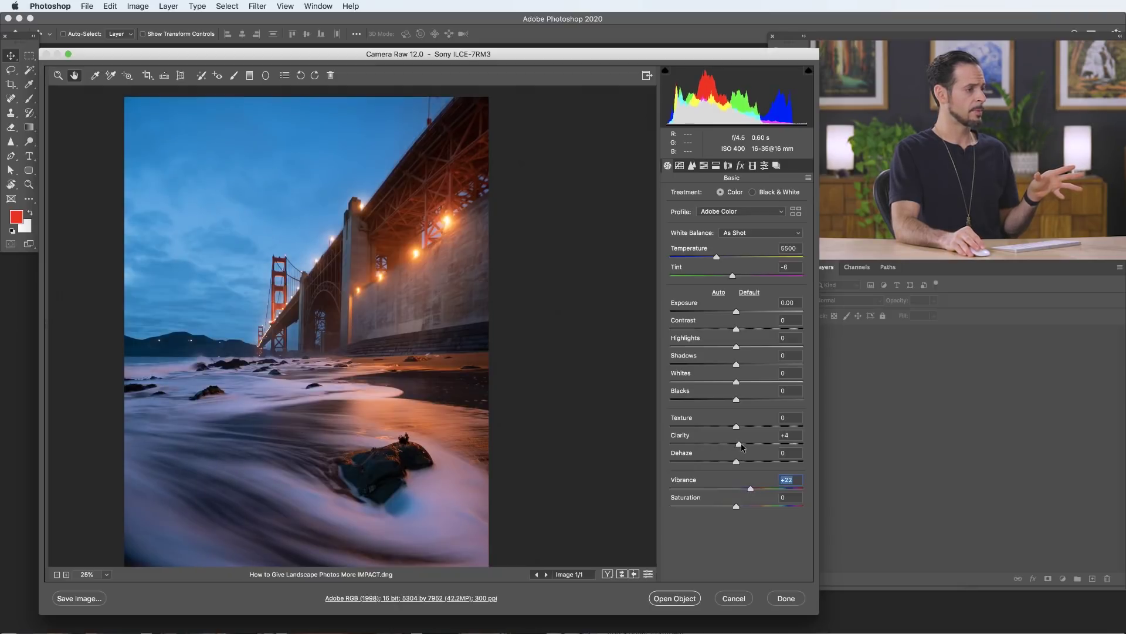
mouse_move(744, 446)
left_mouse_down()
mouse_move(830, 444)
mouse_move(744, 446)
left_mouse_up()
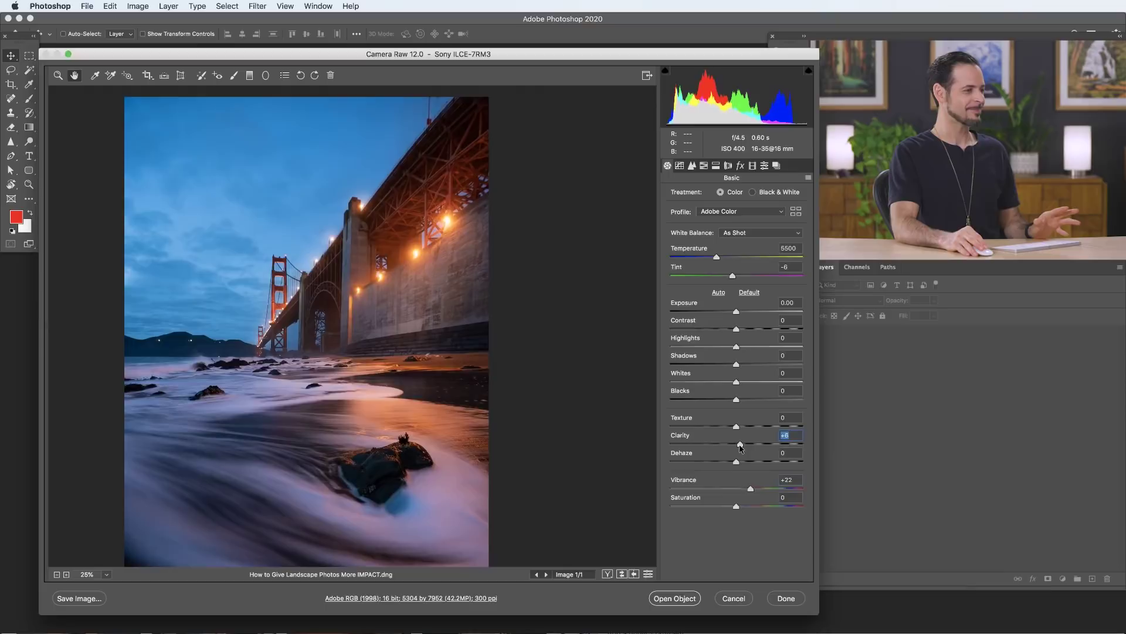
mouse_move(738, 426)
left_mouse_down()
mouse_move(748, 428)
mouse_move(721, 426)
mouse_move(759, 429)
left_mouse_up()
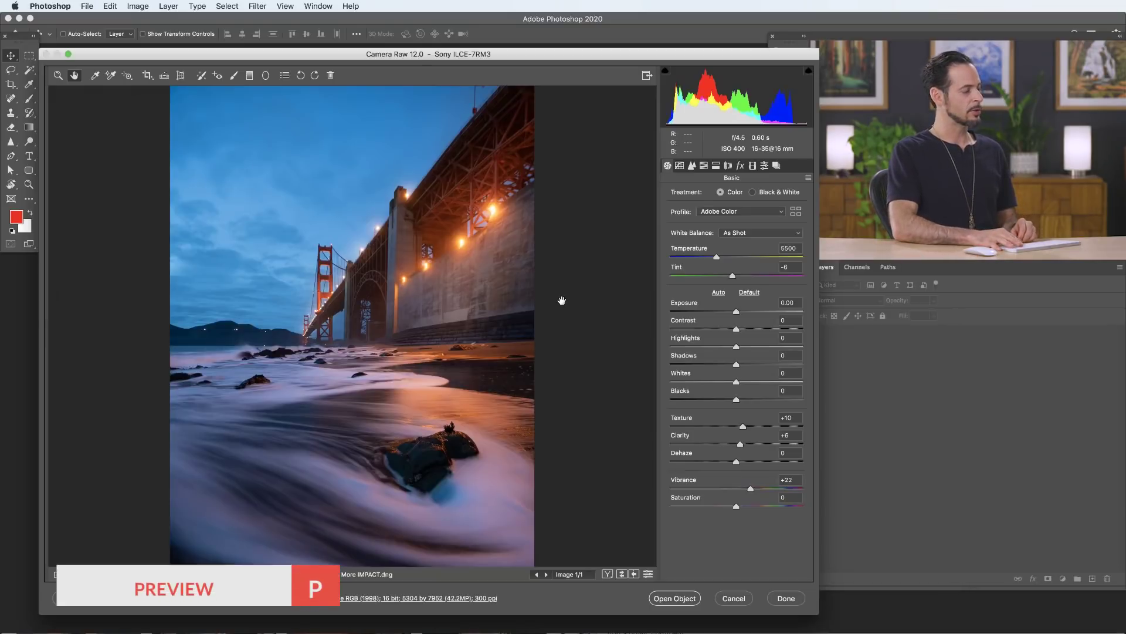
Step: Compare the photo before and after the edits by toggling the preview several times
key("p")
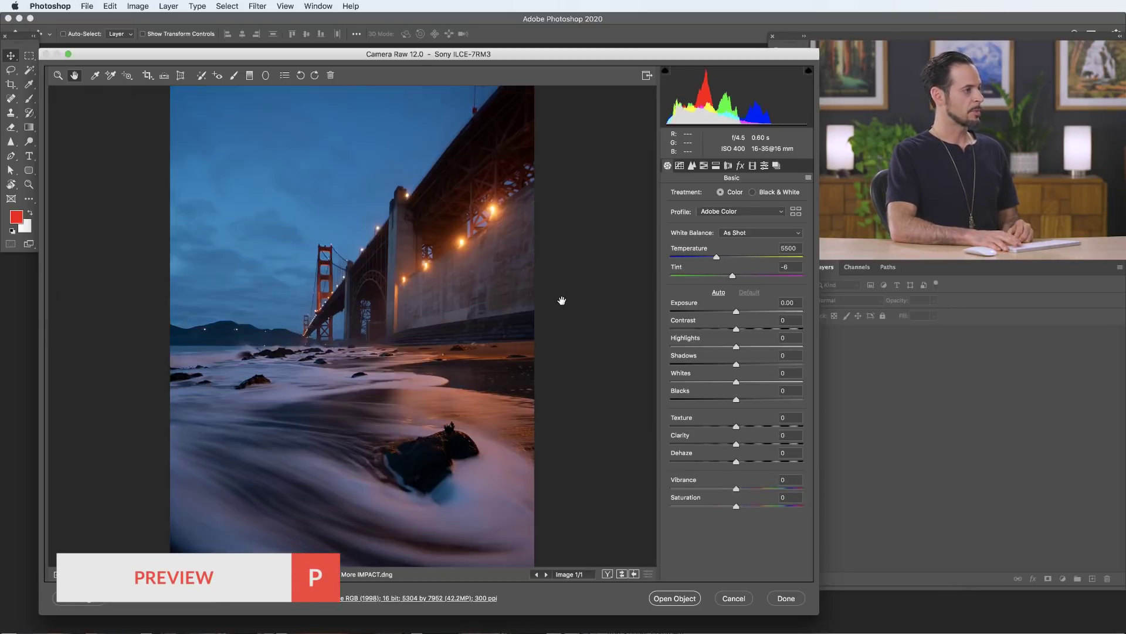
key("p")
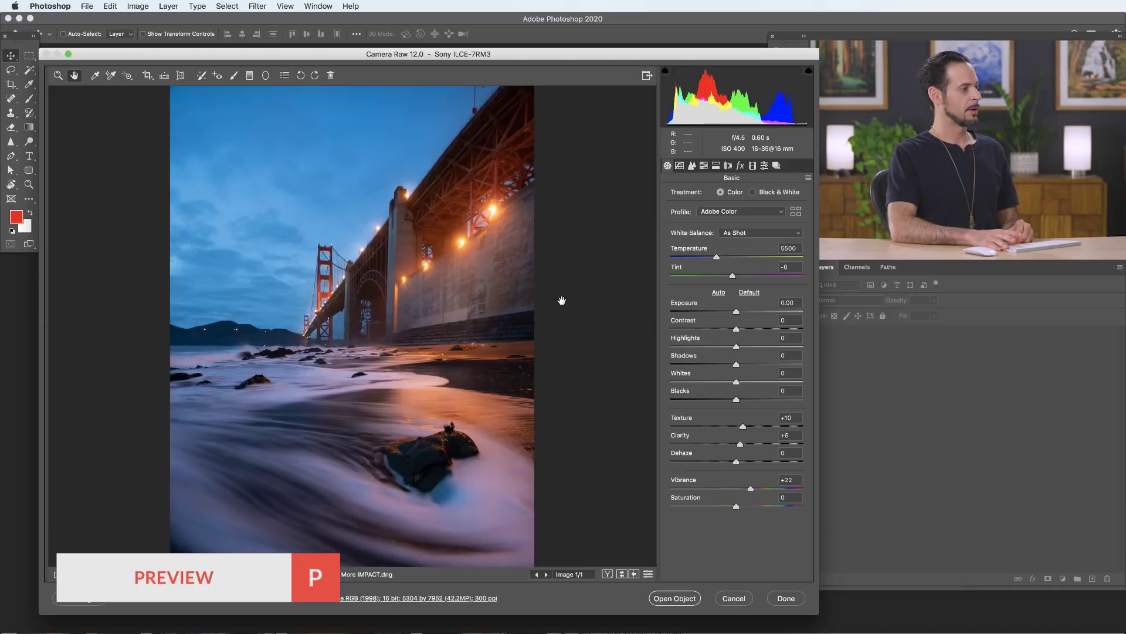
key("p")
key("p")
key("p")
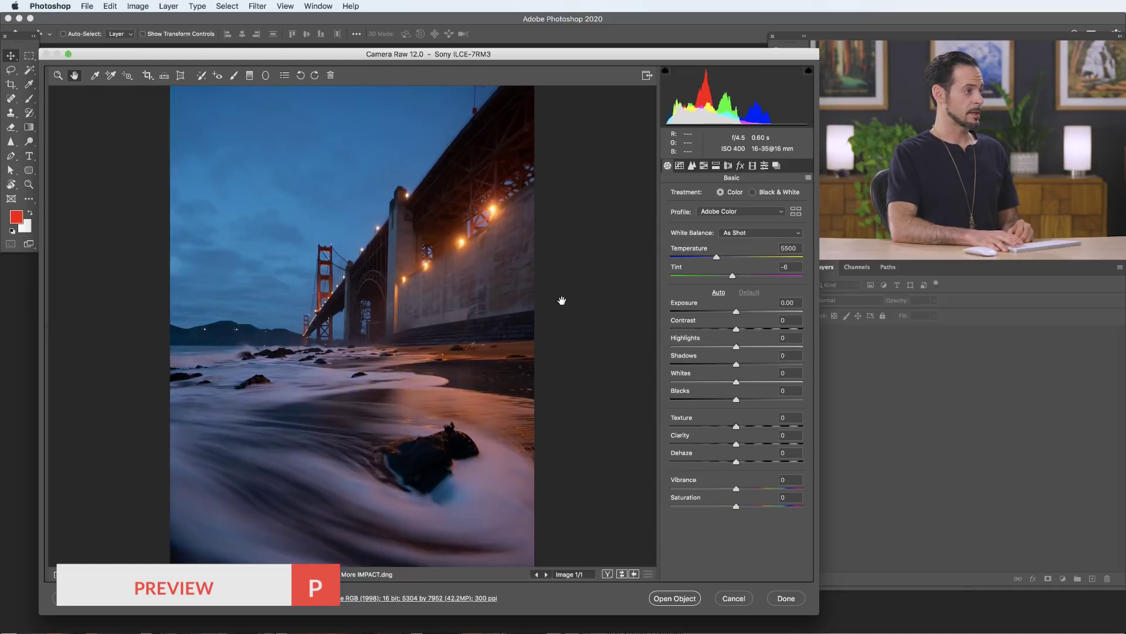
key("p")
key("p")
key("p")
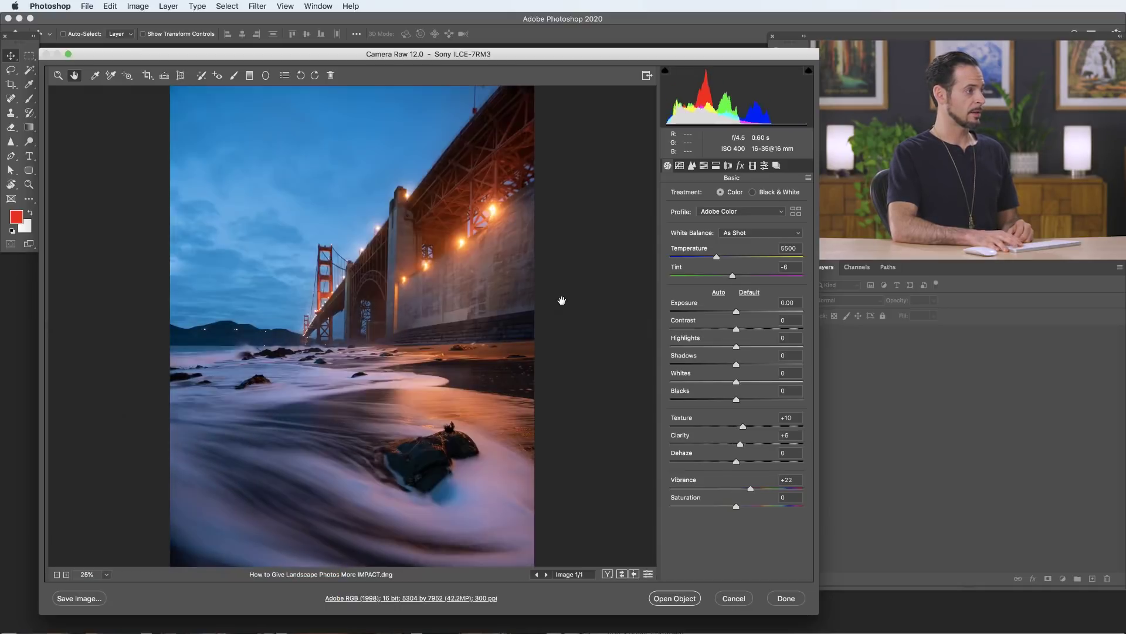
Step: Check the adjusted photo against the unedited version twice more with the preview
key("p")
key("p")
key("p")
key("p")
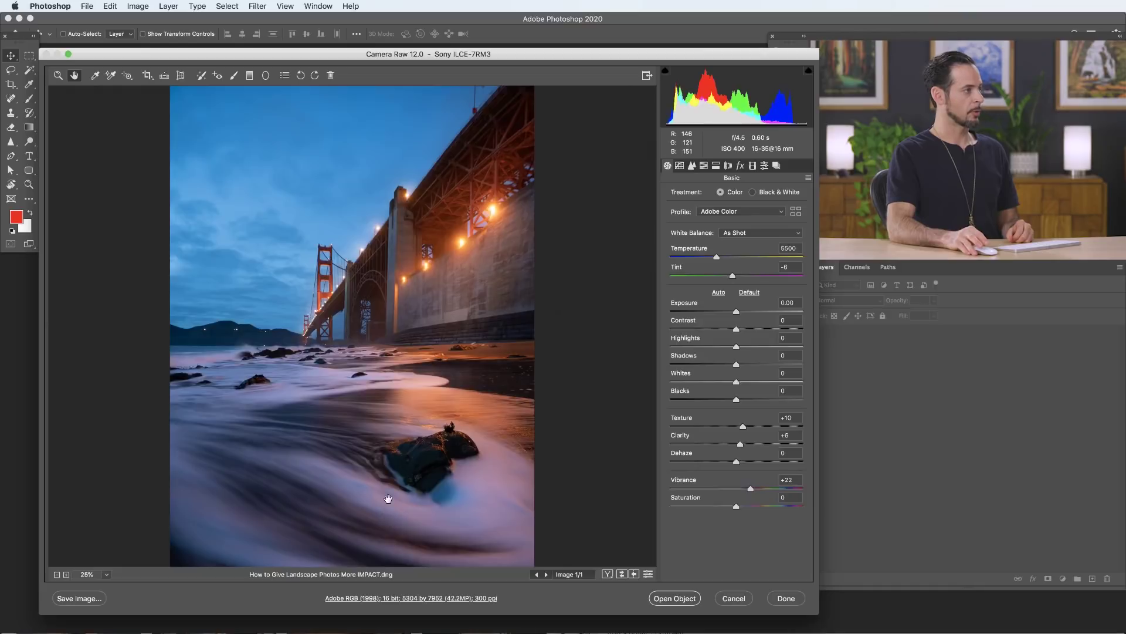
Step: Reselect the water adjustment with the adjustment brush, enlarge the brush to size 12 or more, and brush along the water below the rock
left_click(234, 77)
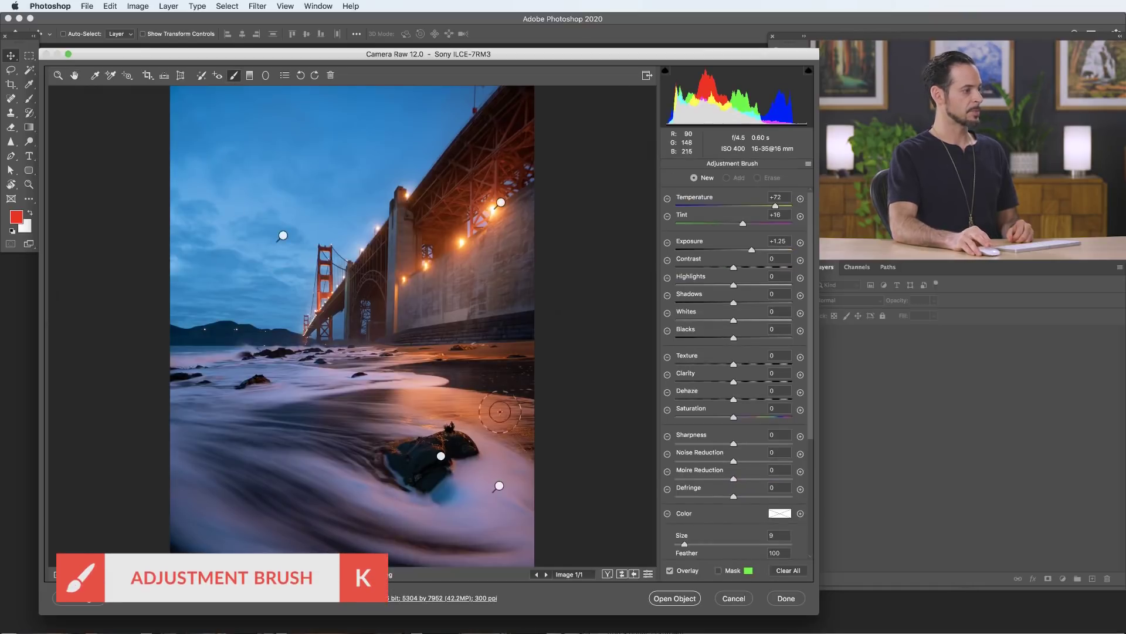
mouse_move(499, 486)
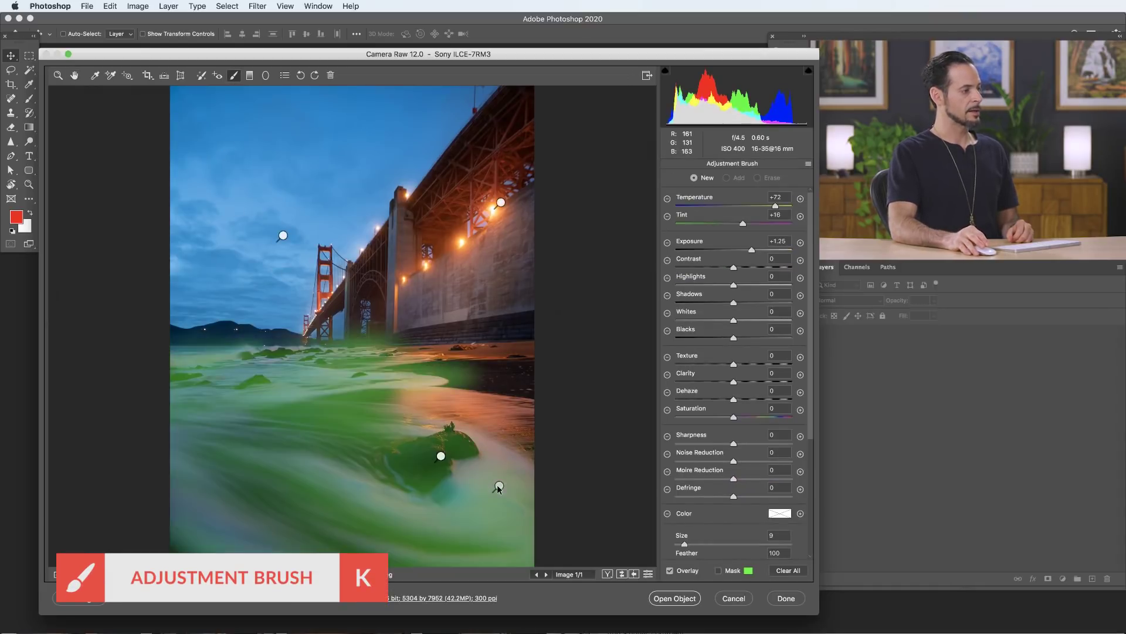
left_click(499, 487)
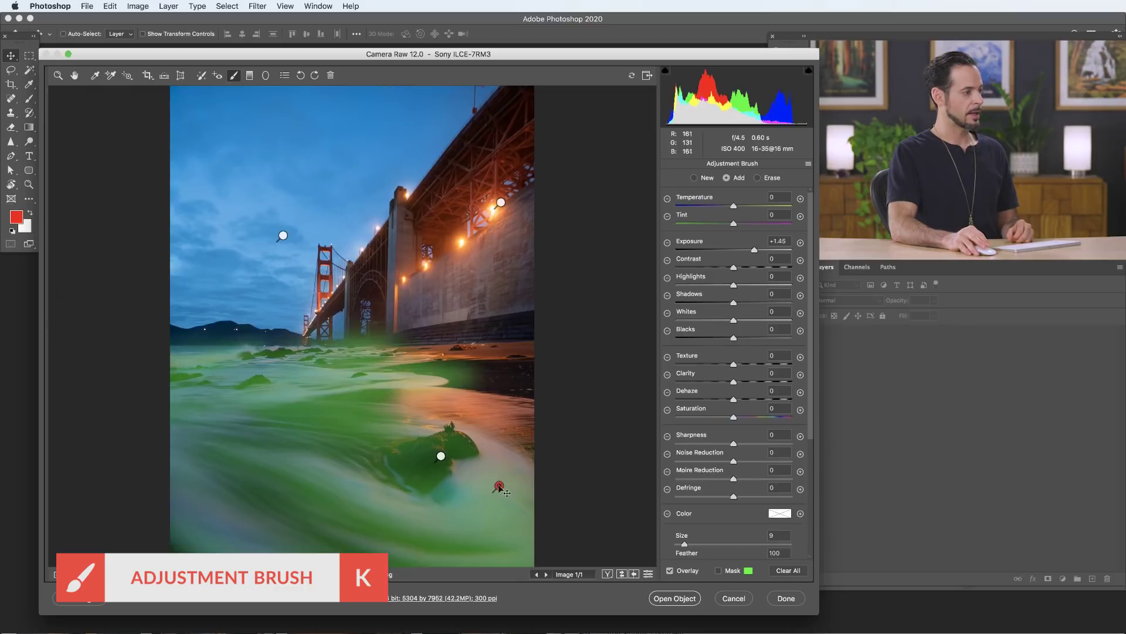
key("bracketright")
key("bracketright")
key("bracketright")
key("bracketright")
key("bracketright")
key("bracketright")
key("bracketright")
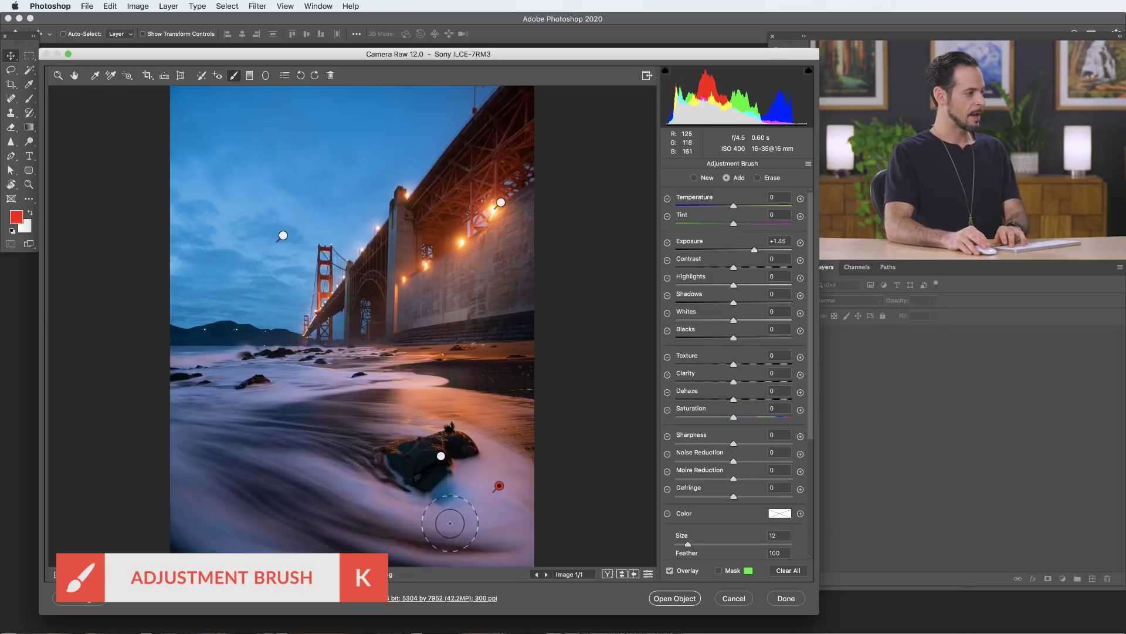
mouse_move(441, 513)
left_mouse_down()
mouse_move(477, 528)
mouse_move(663, 514)
left_mouse_up()
Step: Reduce the brush flow to 6 and build up the water adjustment beside the rock with a large soft brush of size 14 or more
scroll(723, 499, "down", 4)
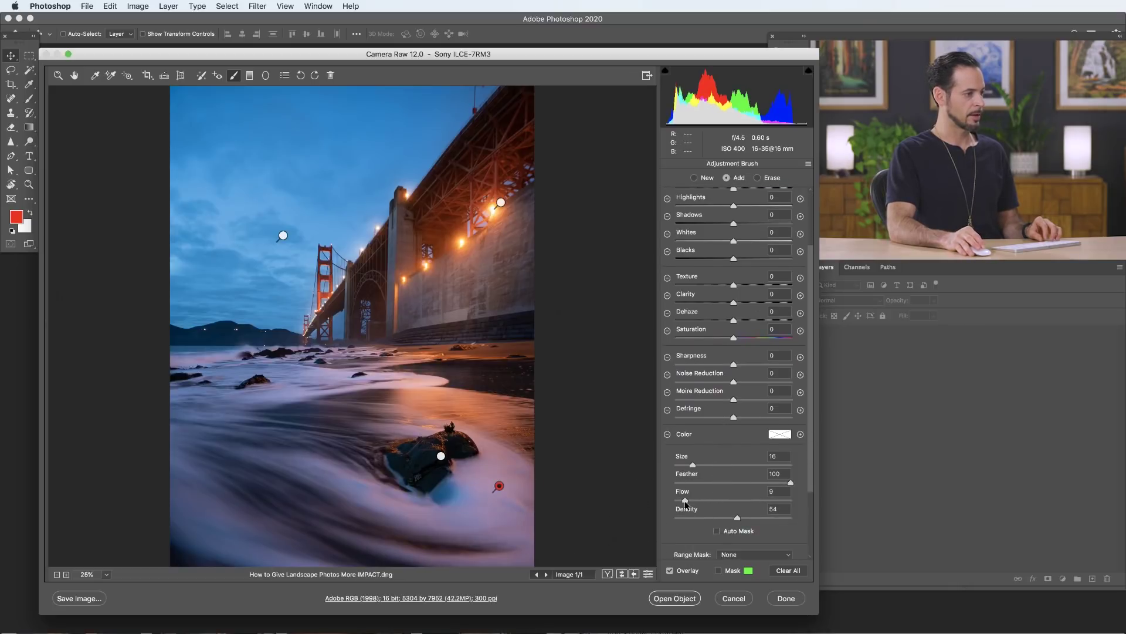
key("bracketleft")
key("bracketleft")
key("bracketleft")
key("bracketleft")
key("bracketleft")
key("bracketleft")
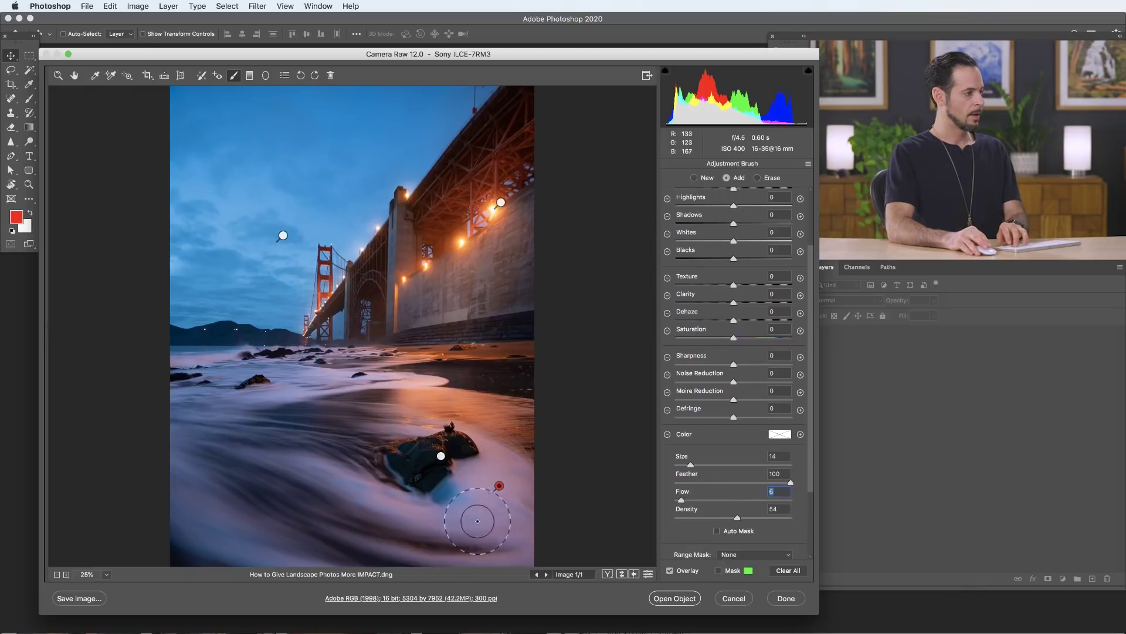
key("bracketright")
key("bracketright")
key("bracketright")
key("bracketright")
key("bracketright")
key("bracketright")
key("bracketright")
key("bracketright")
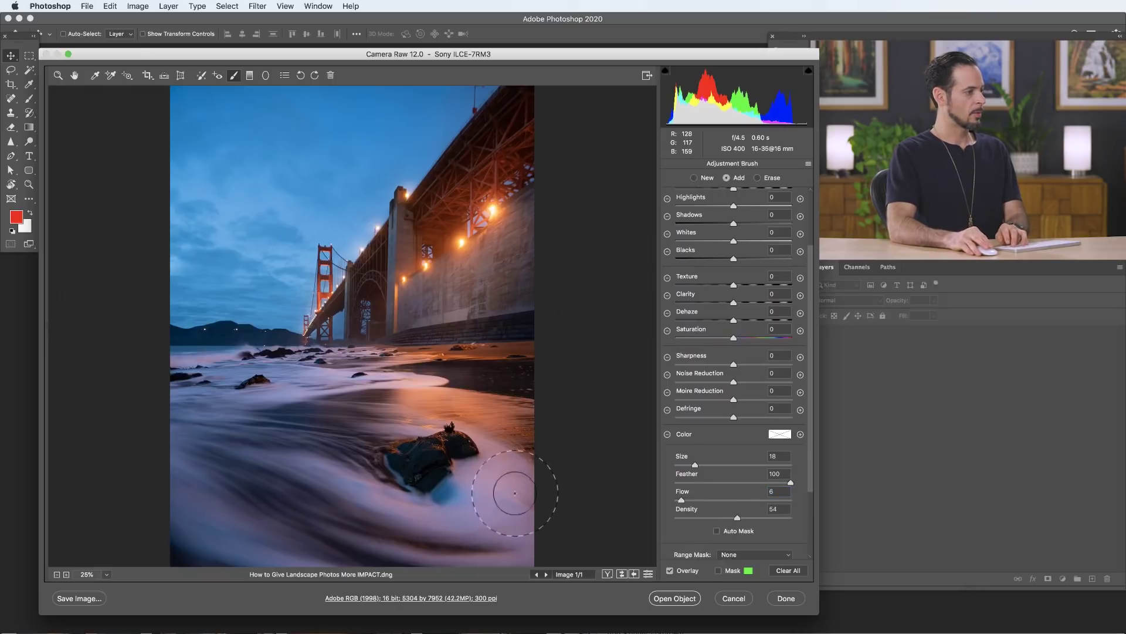
Step: Brush the adjustment over the water just below the rock and towards the photo's lower right corner at brush size 12
key("bracketleft")
key("bracketleft")
key("bracketleft")
key("bracketleft")
key("bracketleft")
key("bracketleft")
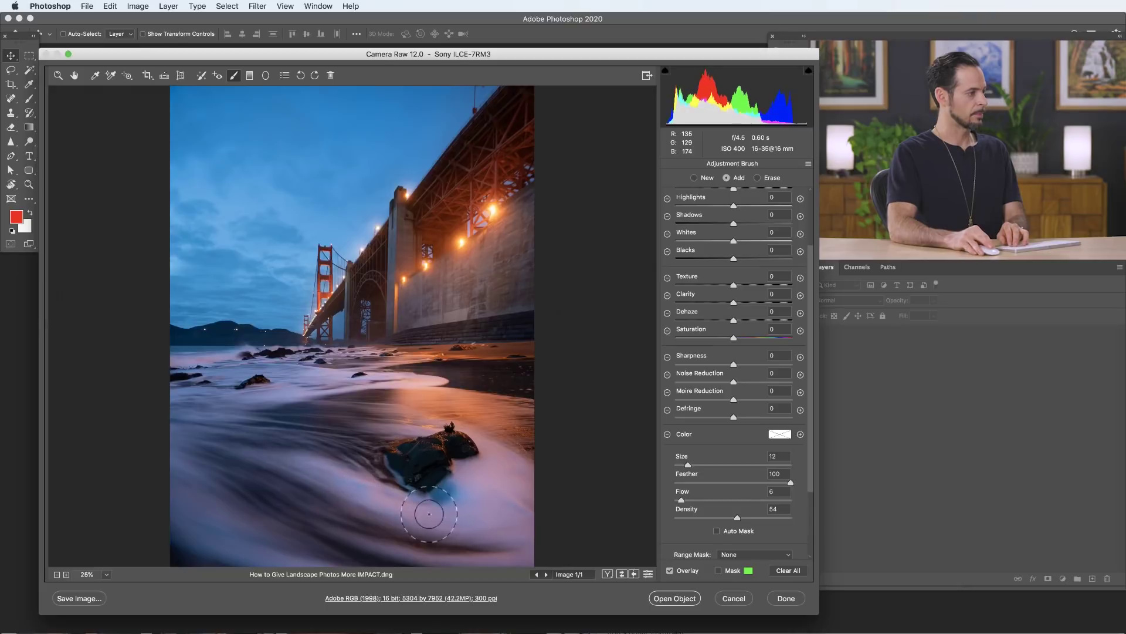
left_click_drag(460, 505, 511, 537)
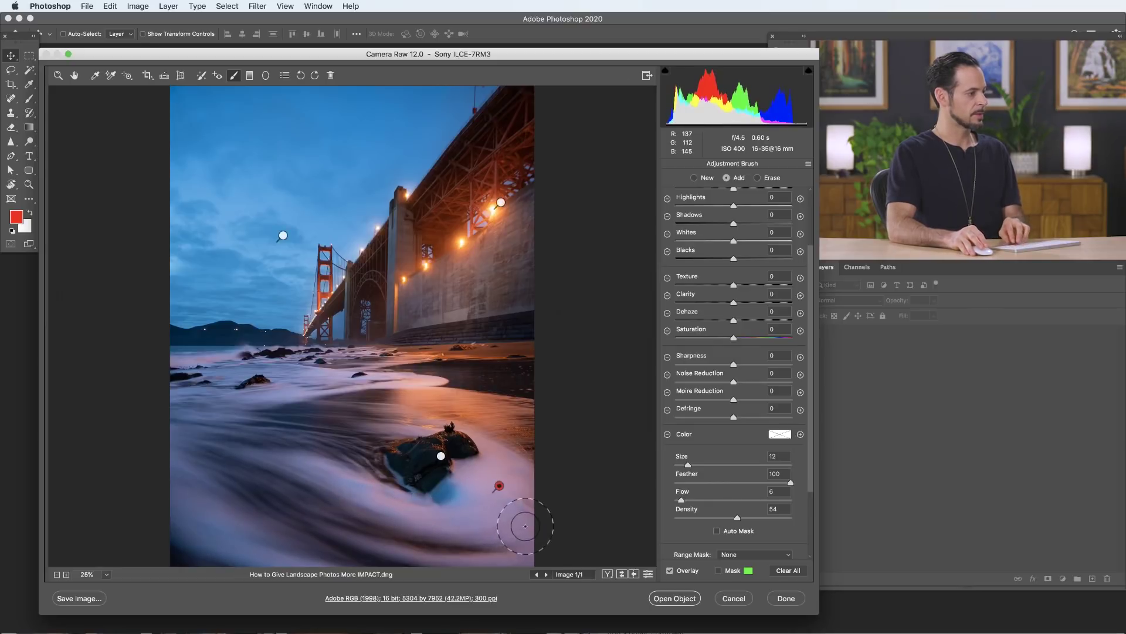
Step: Brighten the curved foreground wave from its lower left sweep up to the water right of the rock
left_click_drag(470, 531, 468, 454)
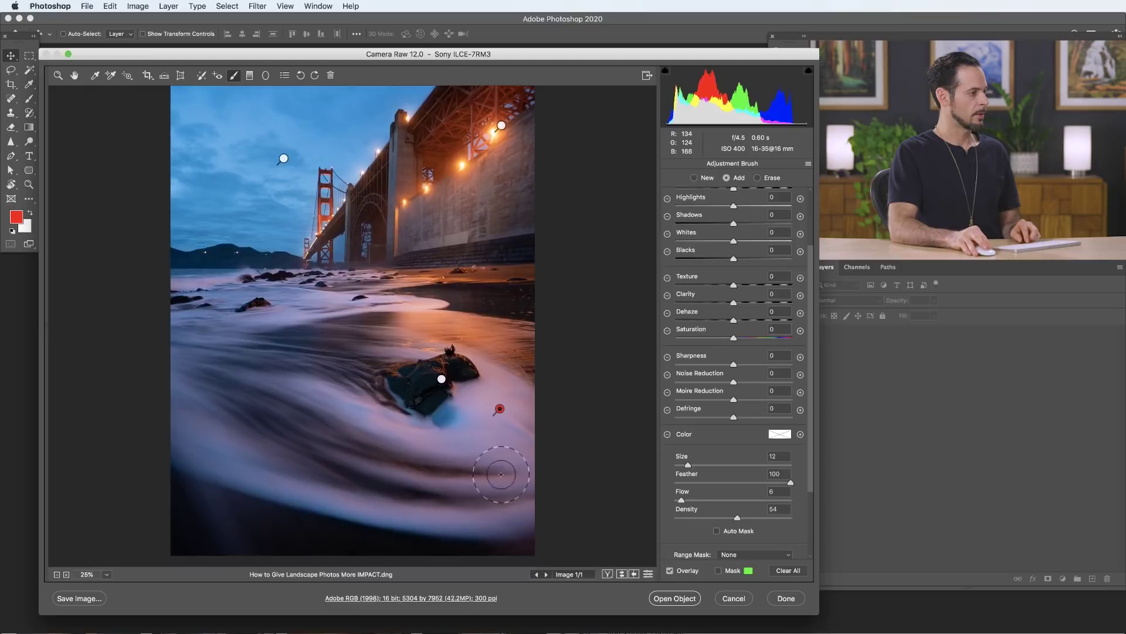
mouse_move(265, 473)
left_mouse_down()
mouse_move(444, 444)
mouse_move(422, 423)
mouse_move(440, 404)
mouse_move(486, 415)
left_mouse_up()
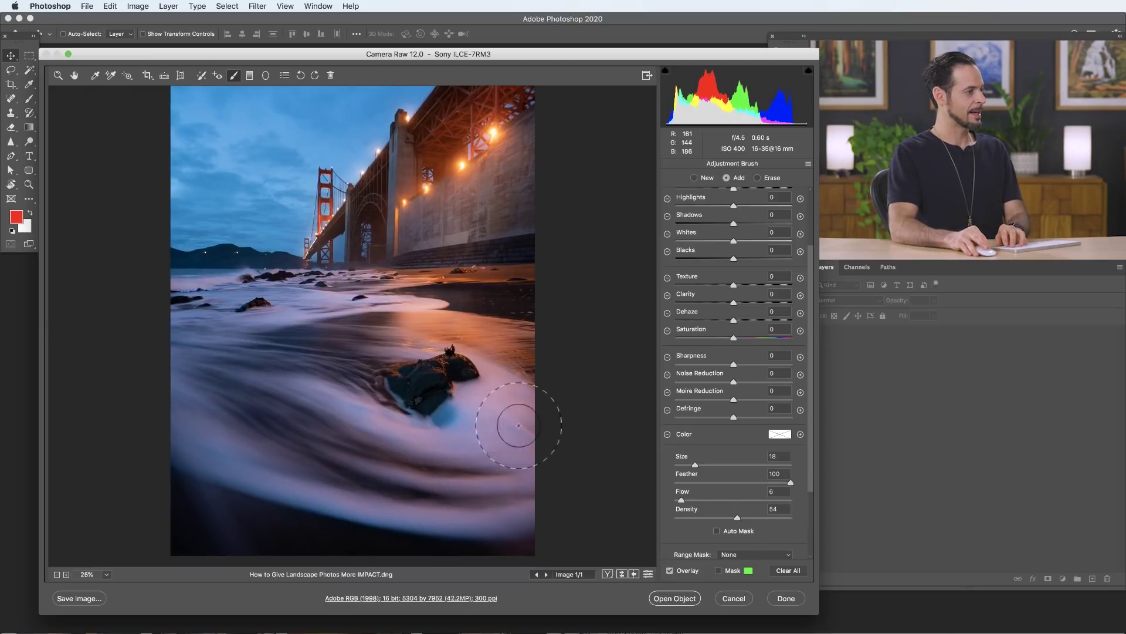
key("bracketright")
Step: Brush the adjustment onto the distant foam and shoreline with brush sizes between 12 and 3, returning to size 9 for the mid-water streaks
key("bracketleft")
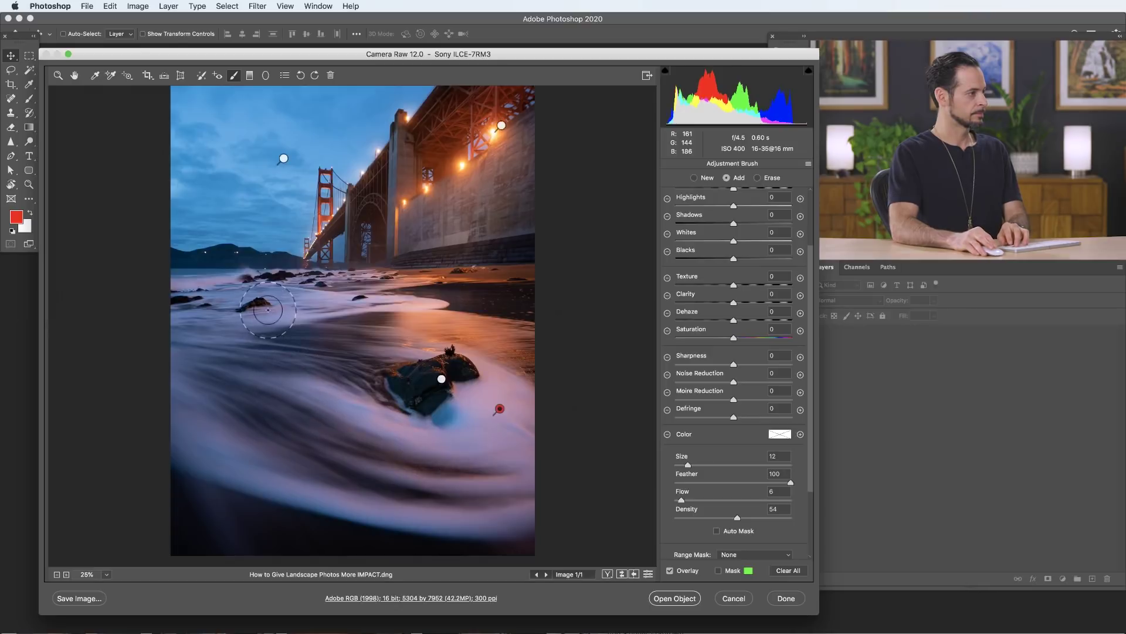
key("bracketleft")
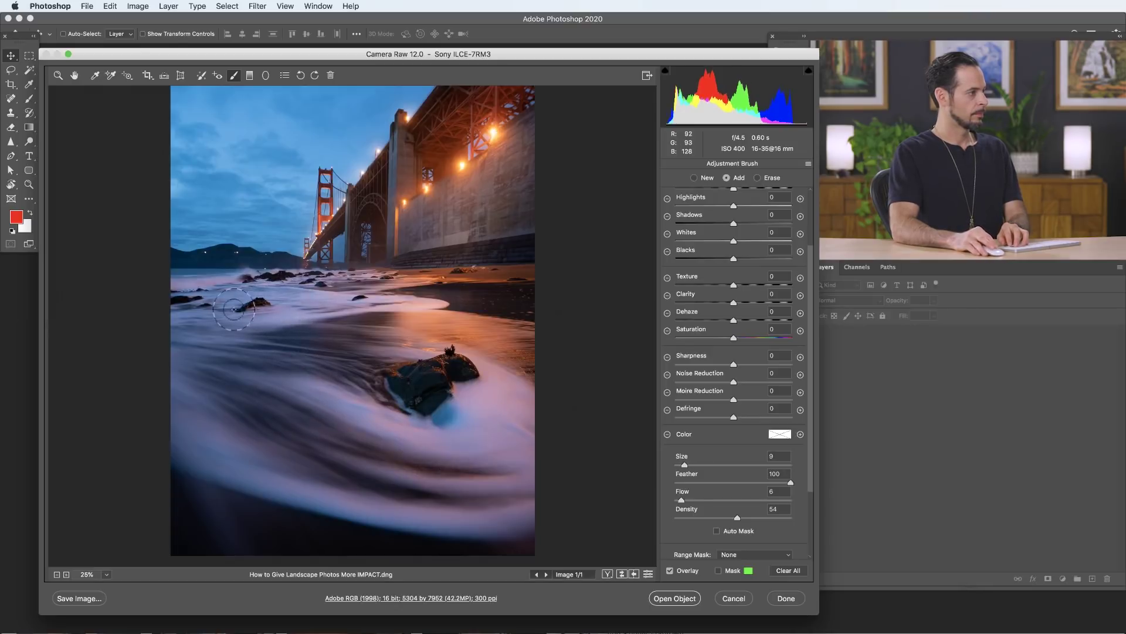
key("bracketleft")
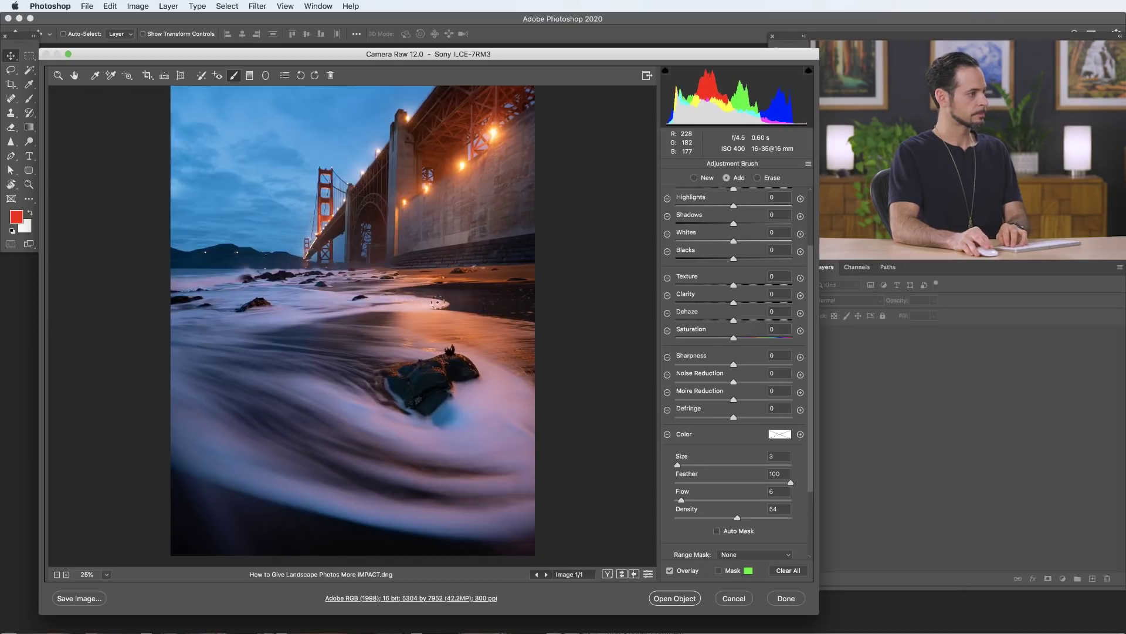
key("bracketright")
key("bracketright")
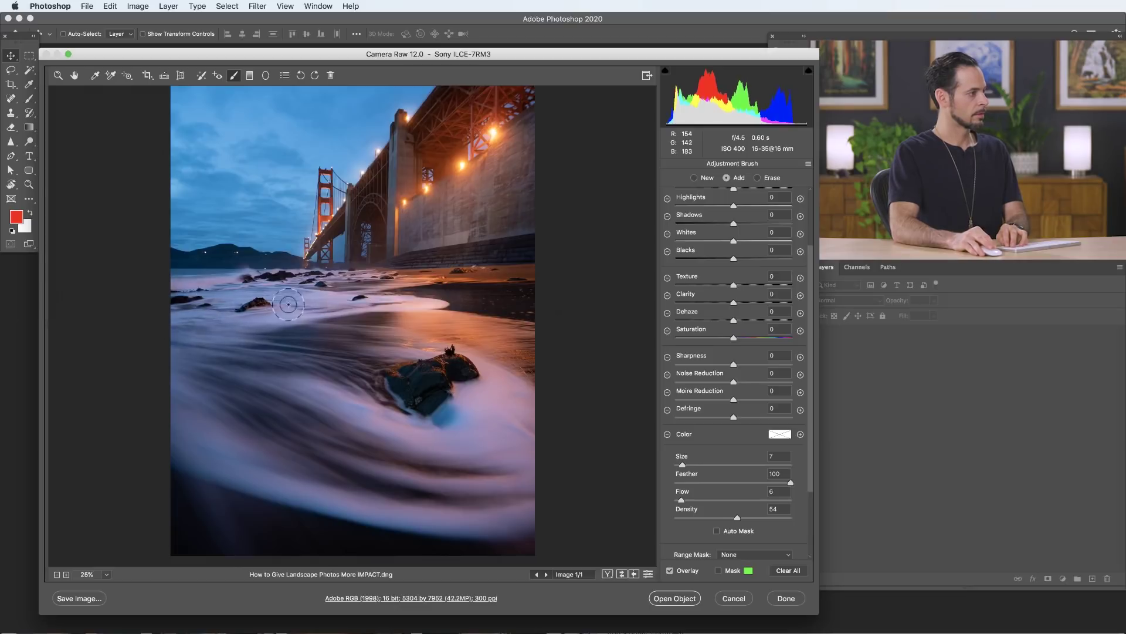
key("bracketright")
key("bracketright")
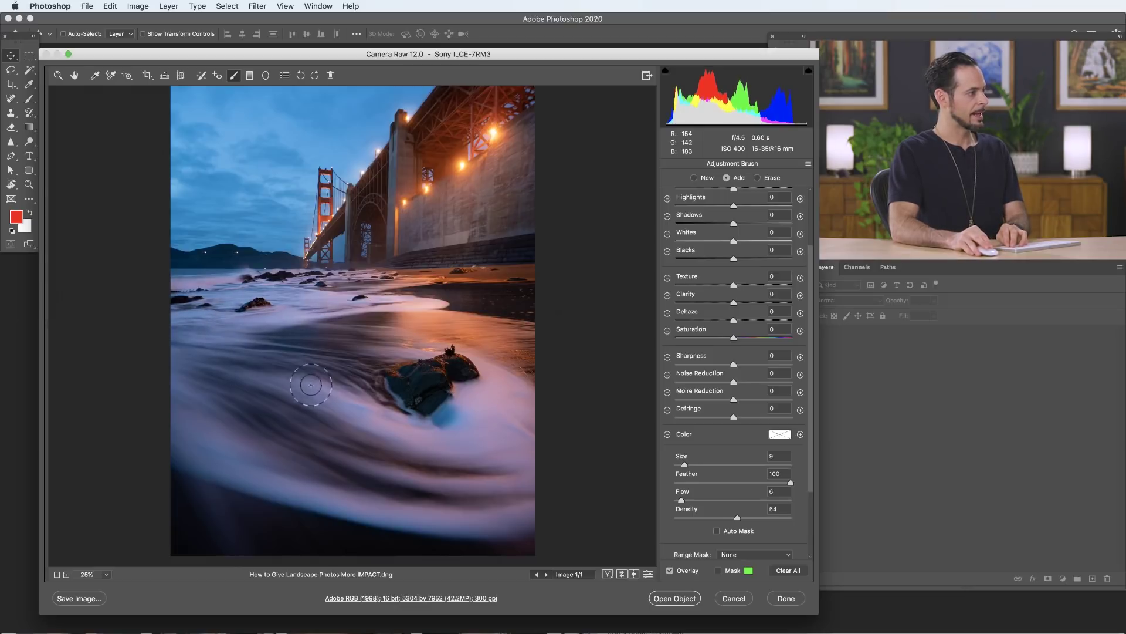
Step: Raise the water adjustment's exposure to +2.20 and leave the adjustment brush
left_click(500, 417)
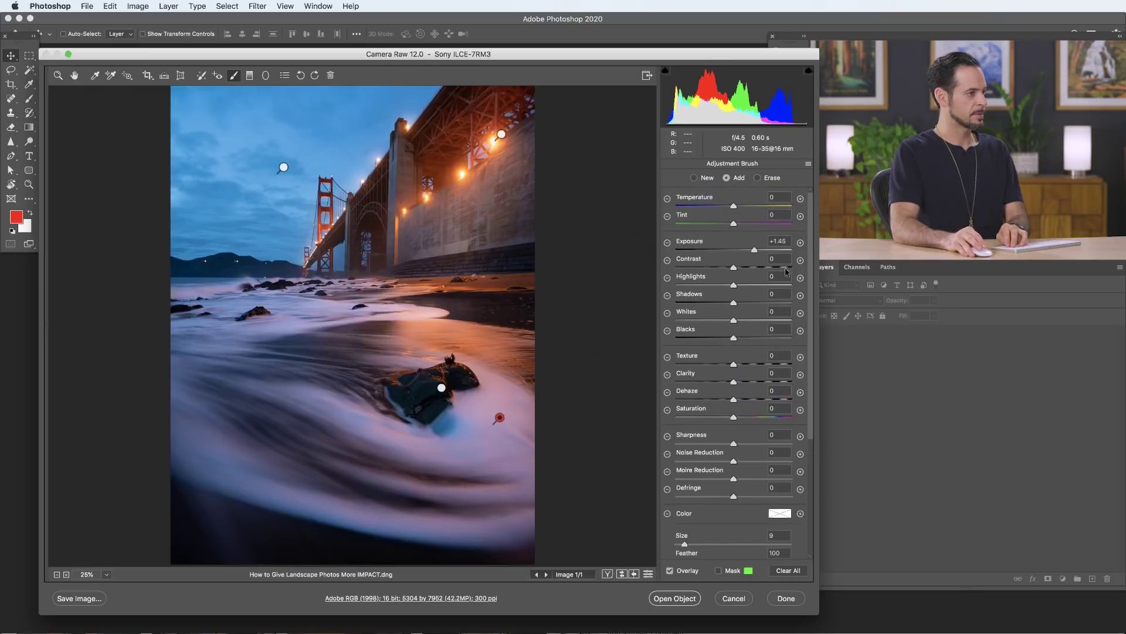
mouse_move(757, 253)
left_mouse_down()
mouse_move(741, 249)
mouse_move(767, 252)
left_mouse_up()
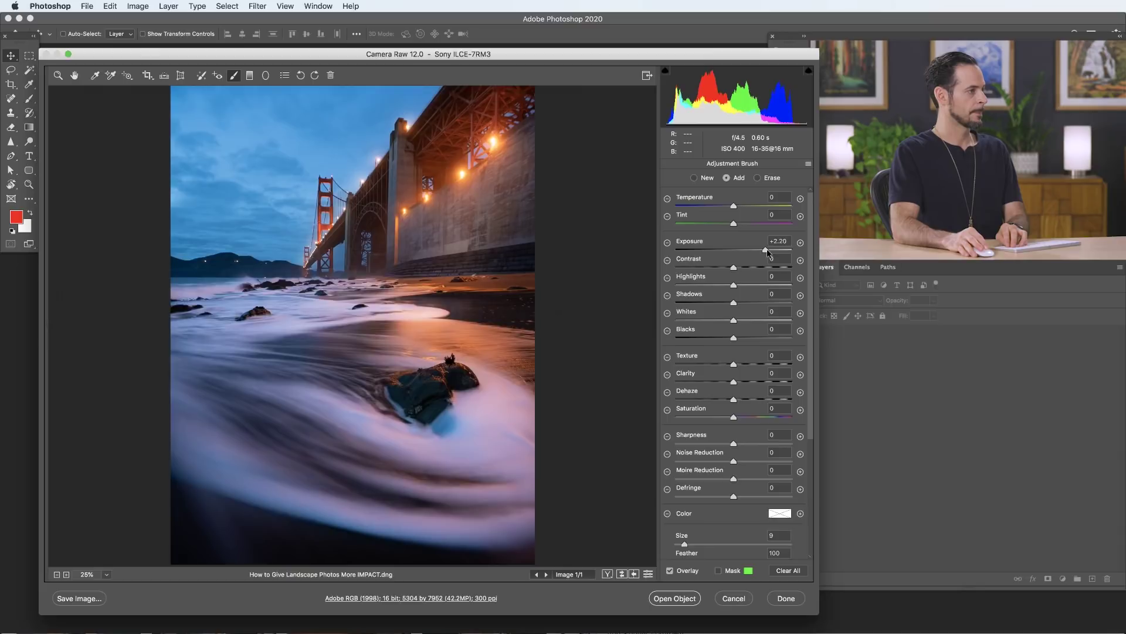
left_click(73, 76)
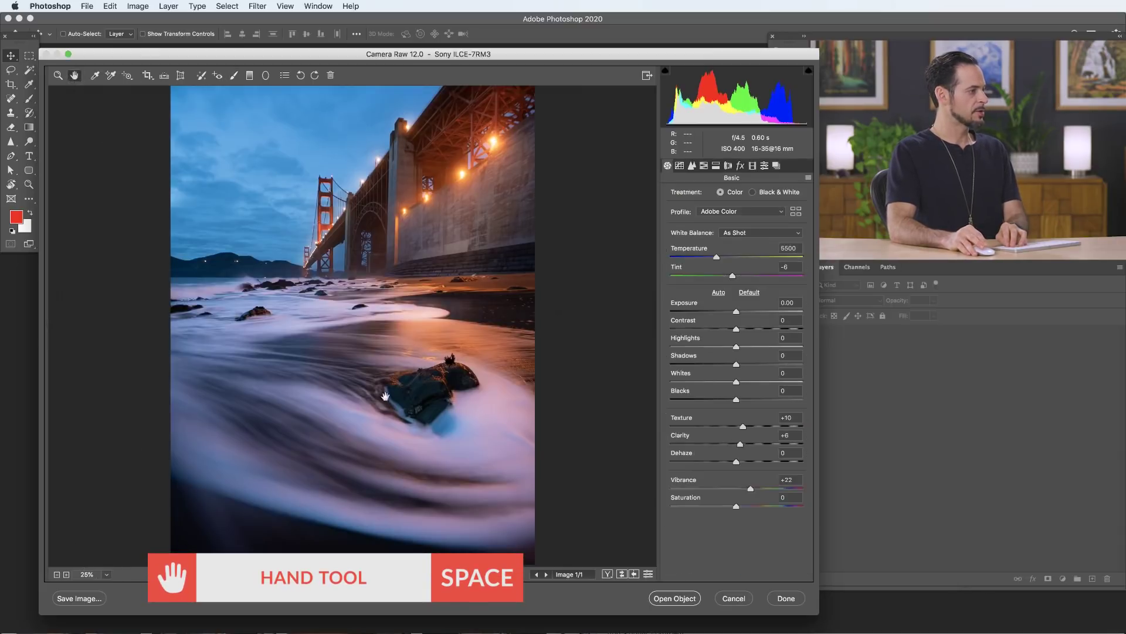
Step: Fit the whole photo in the view and compare the original with the edited version by repeatedly toggling the preview
left_click(108, 575)
left_click(136, 603)
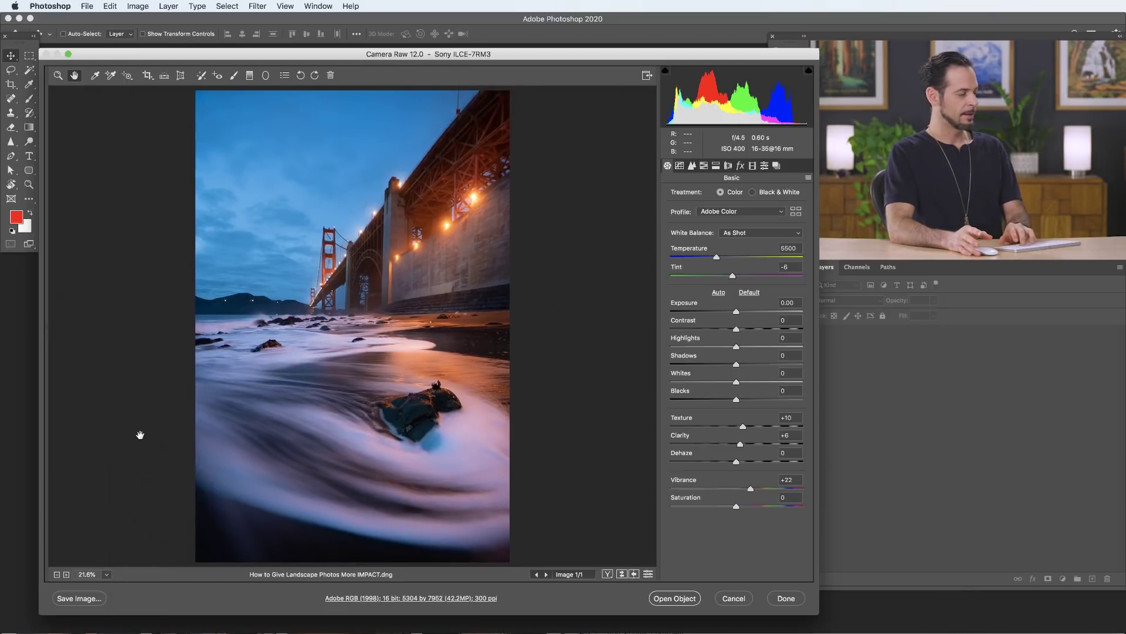
key("p")
key("p")
key("p")
key("p")
key("p")
key("p")
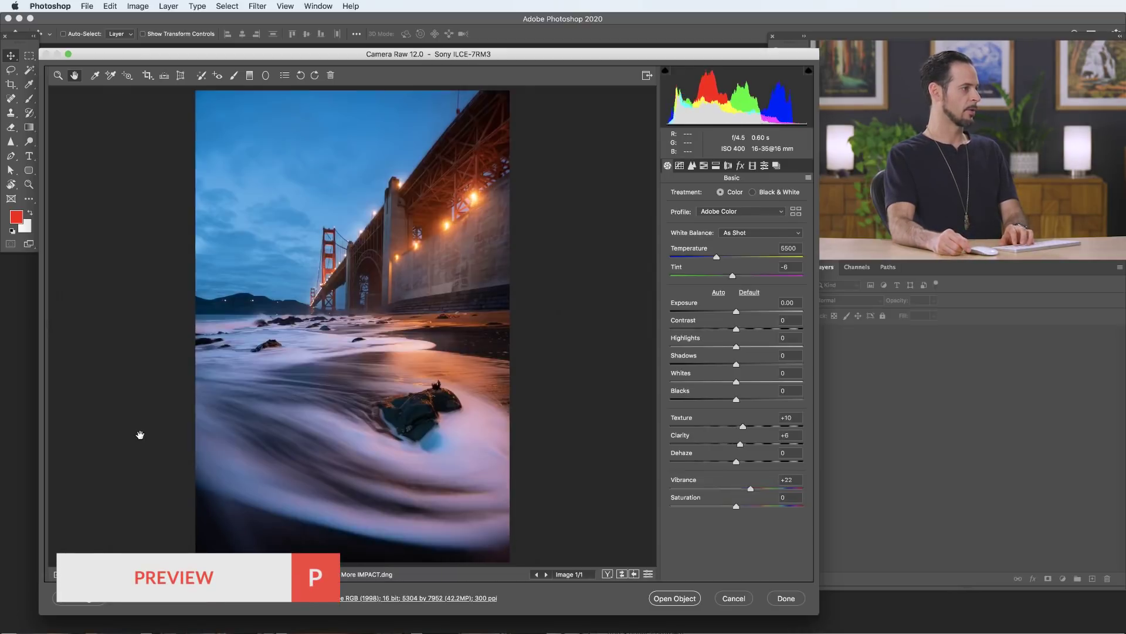
key("p")
key("p")
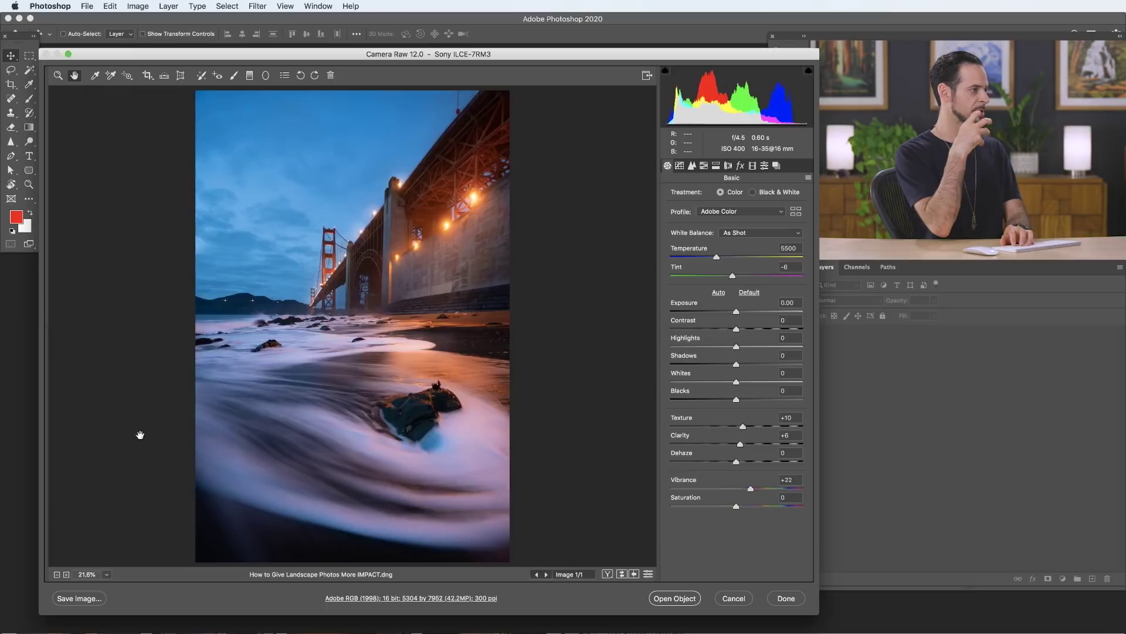
key("p")
key("p")
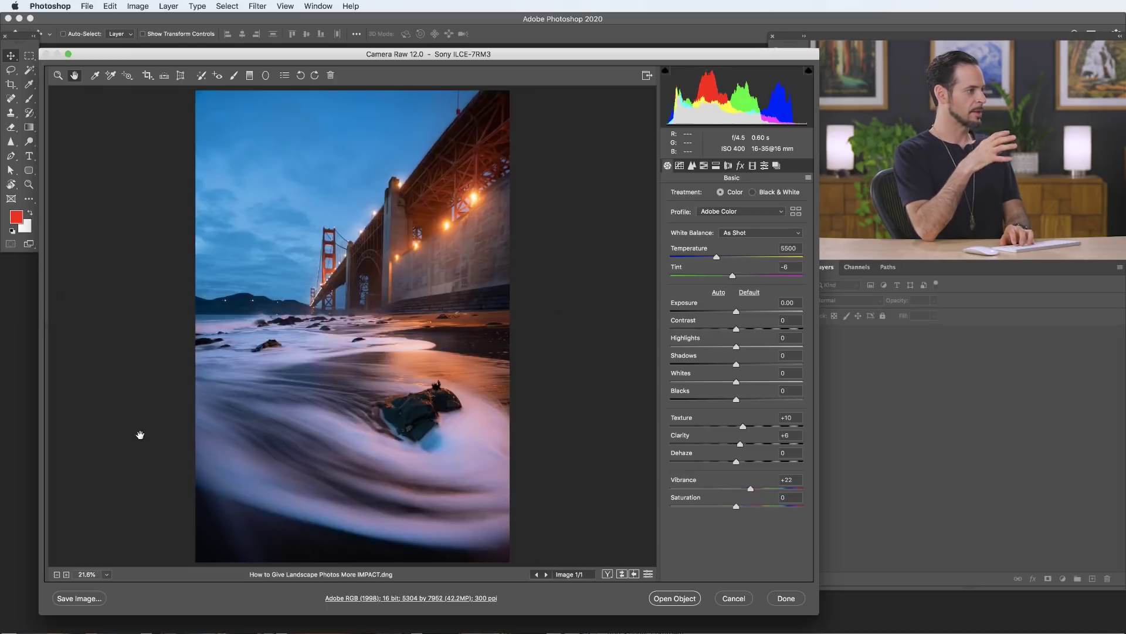
key("p")
key("p")
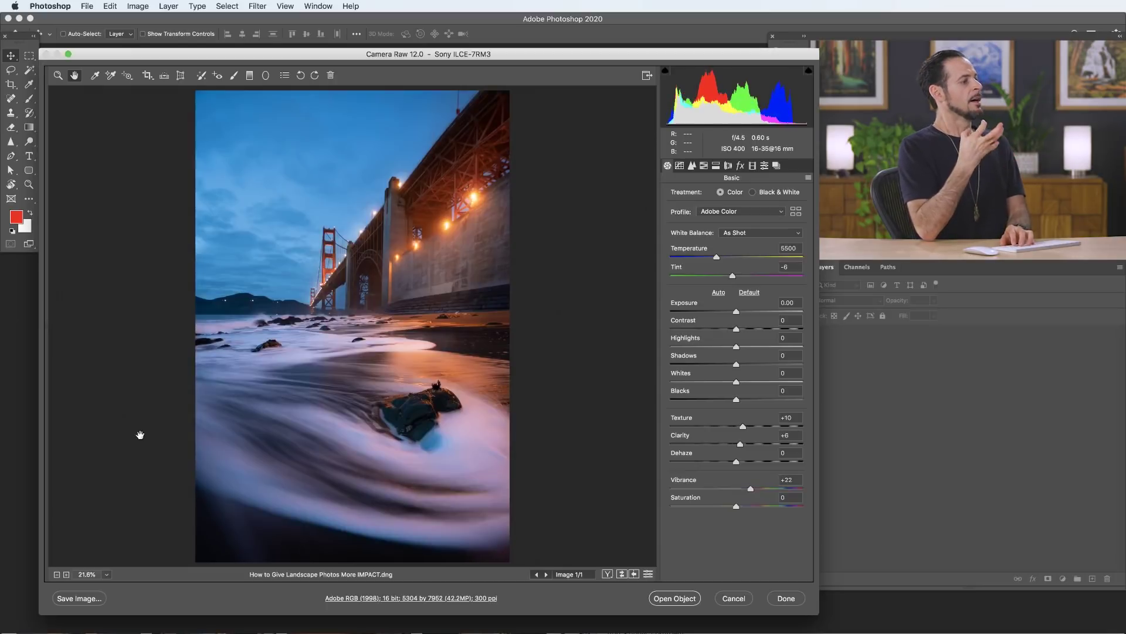
key("p")
key("p")
key("p")
key("p")
key("p")
key("p")
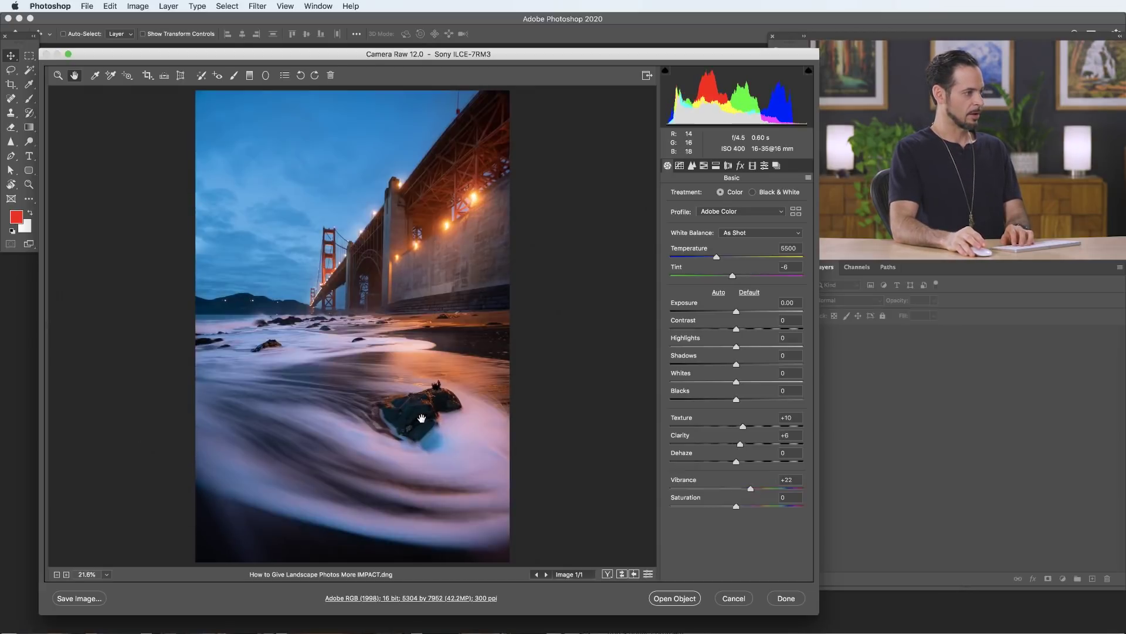
key("p")
key("p")
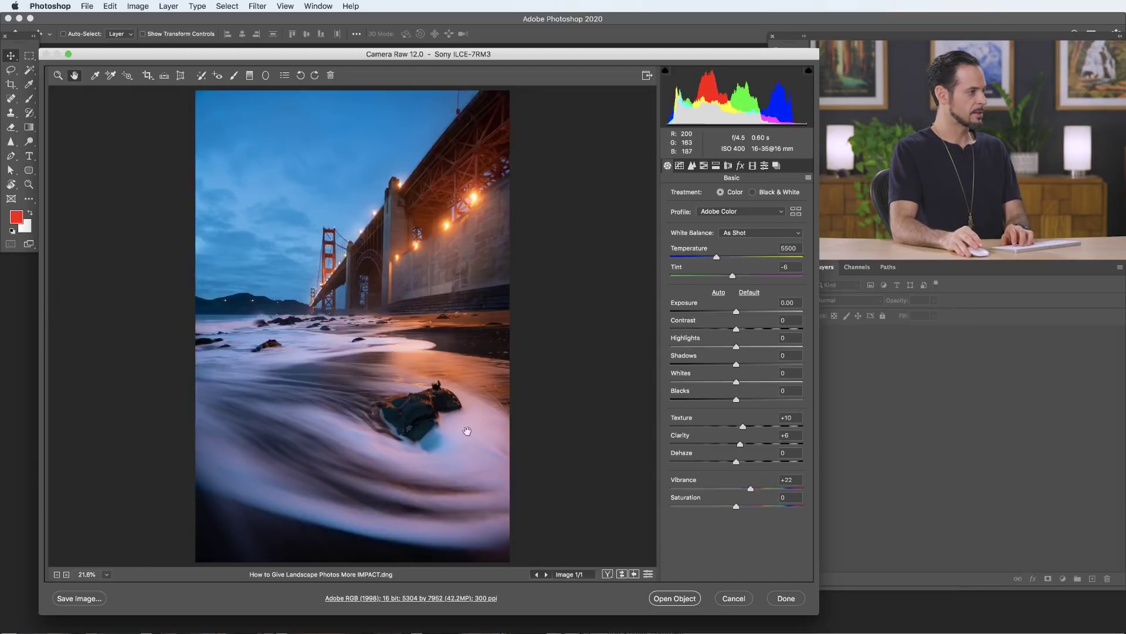
key("p")
key("p")
key("p")
key("p")
key("p")
key("p")
key("p")
key("p")
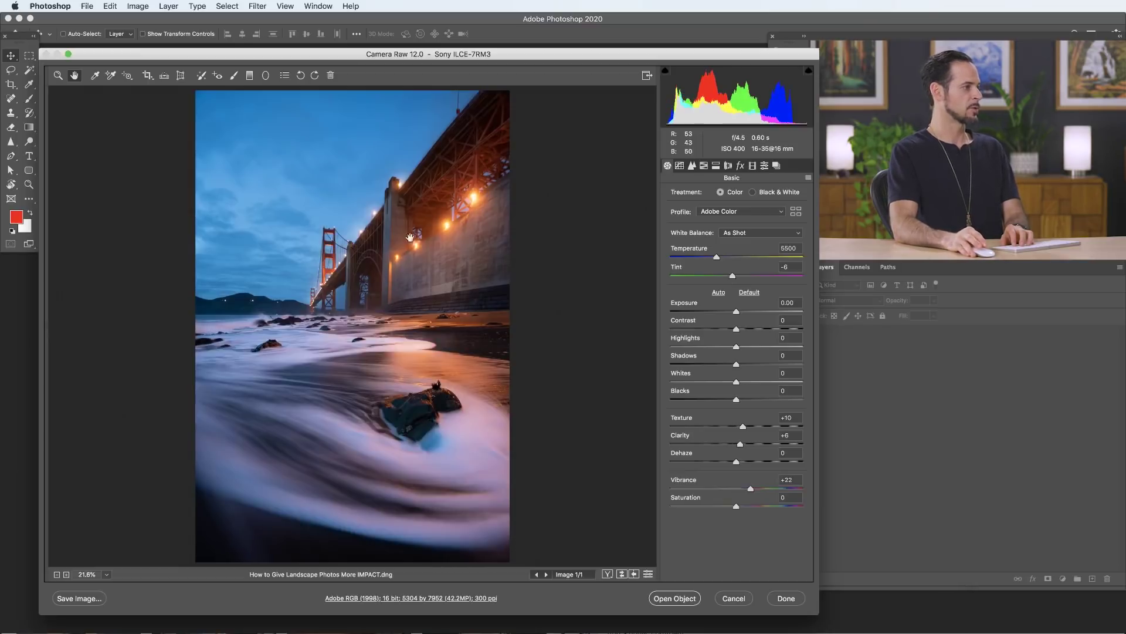
key("p")
key("p")
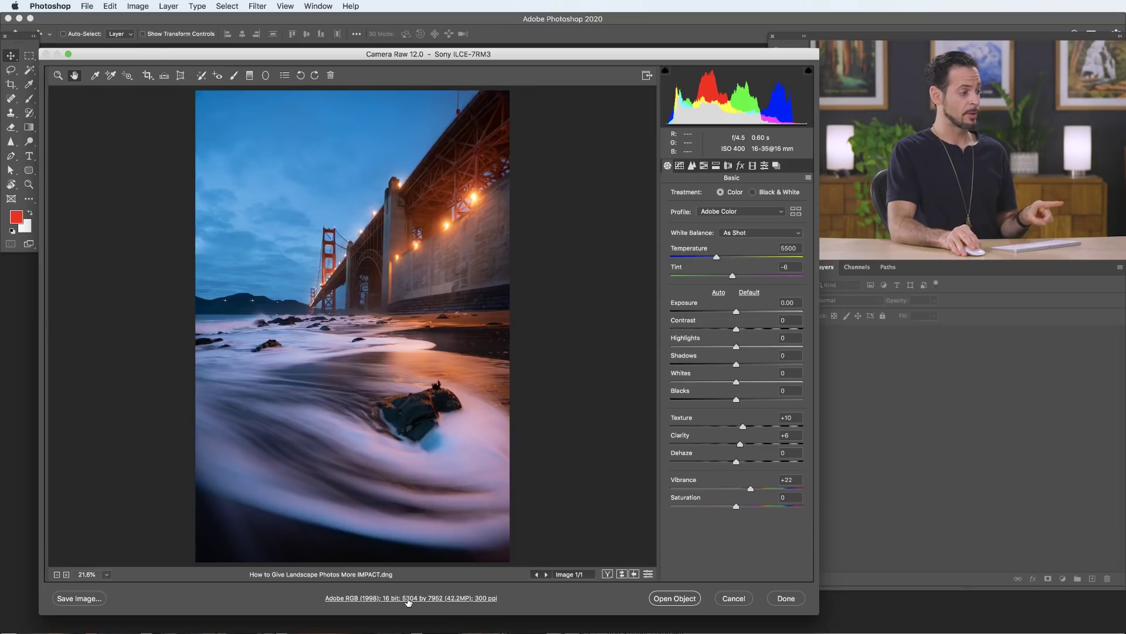
Step: Confirm the workflow options with Adobe RGB (1998) and 16 Bits/Channel, and open the photo in Photoshop as a smart object
left_click(409, 599)
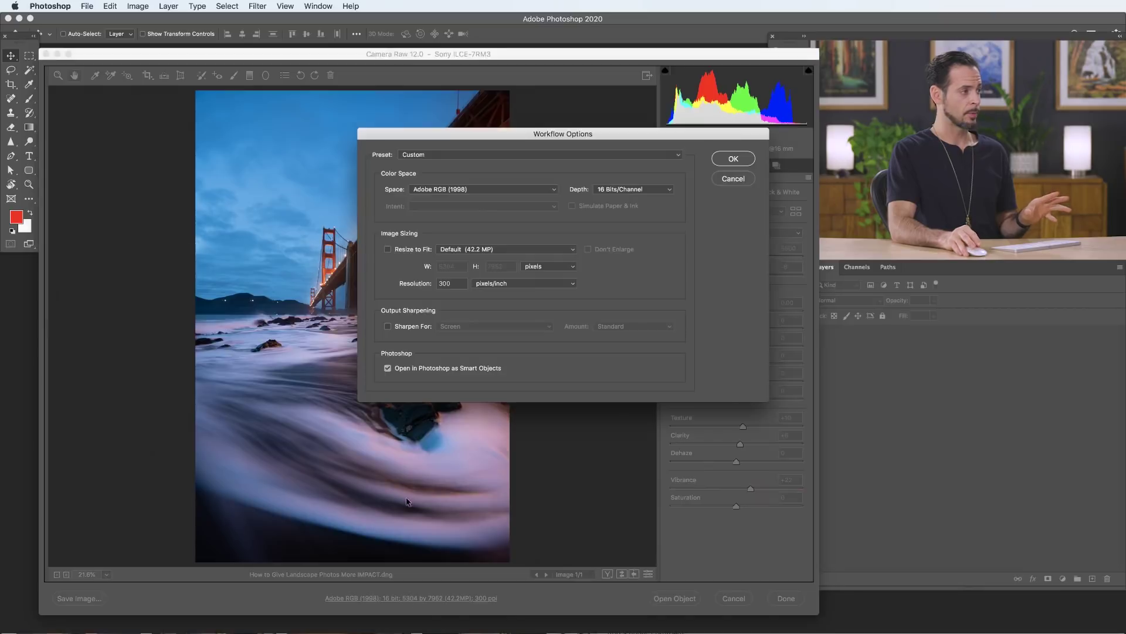
left_click(441, 190)
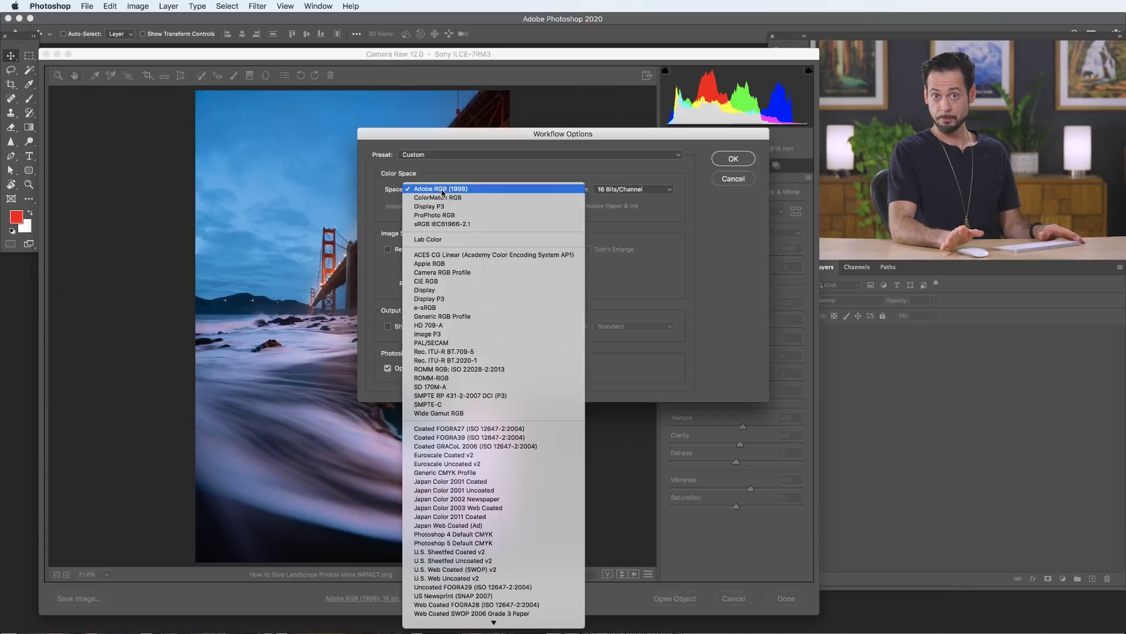
left_click(442, 189)
left_click(629, 190)
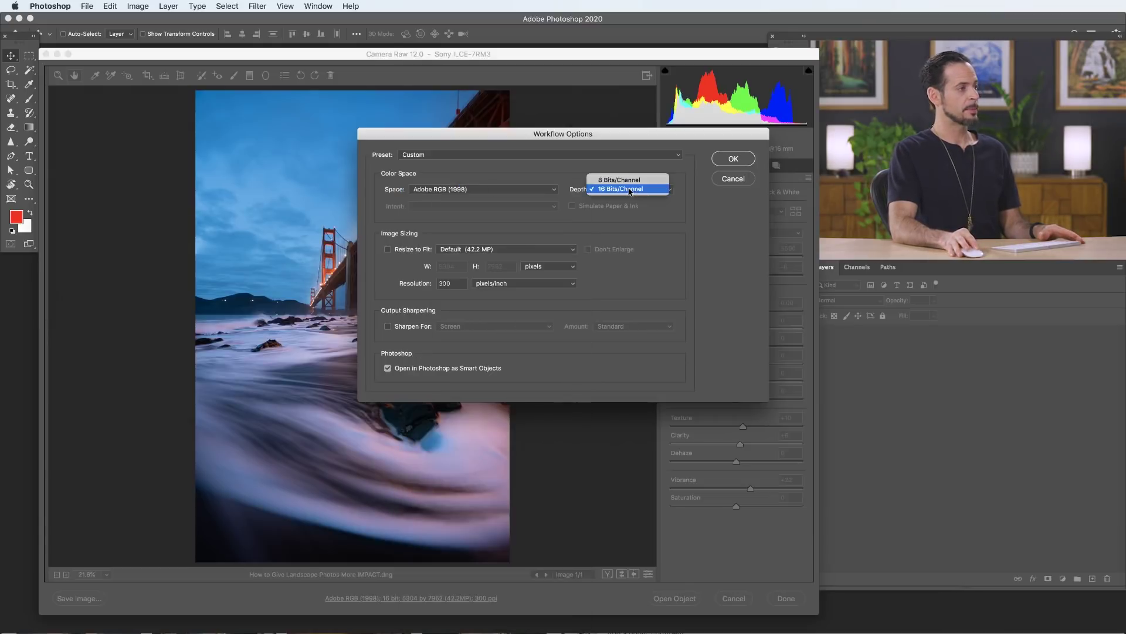
left_click(685, 193)
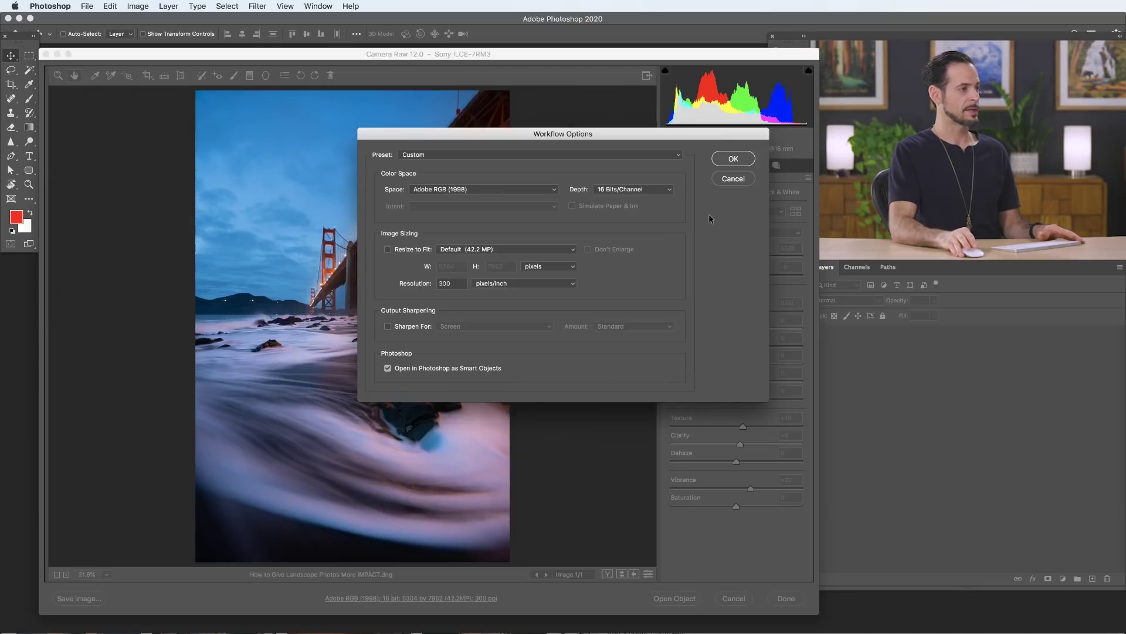
left_click(728, 163)
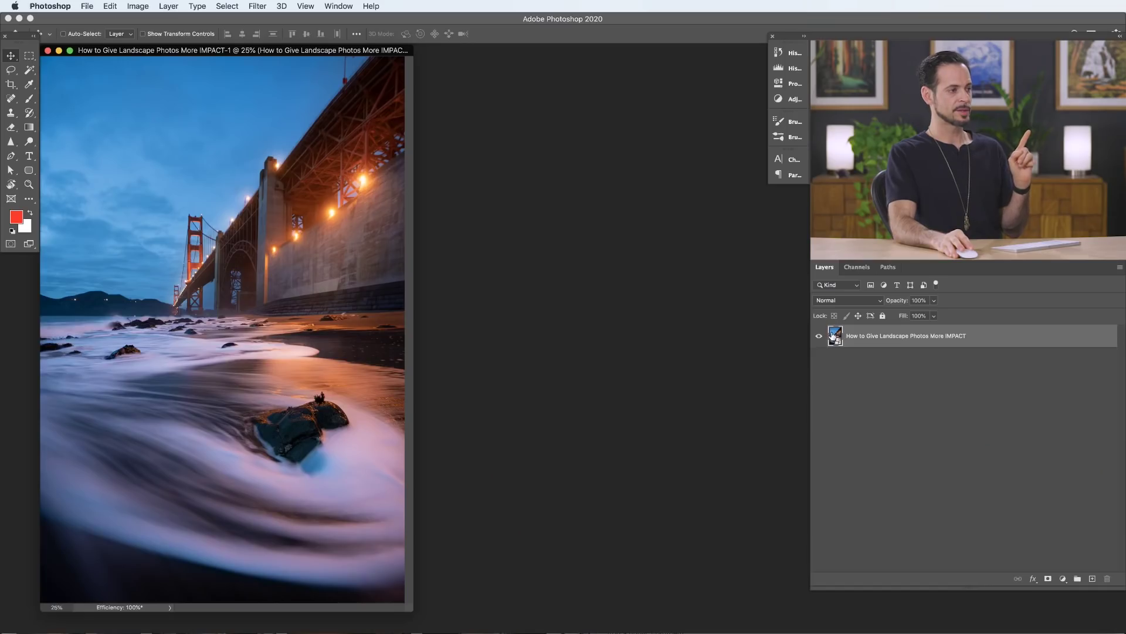
Step: Reopen the smart object layer's raw adjustments in Camera Raw
double_click(833, 336)
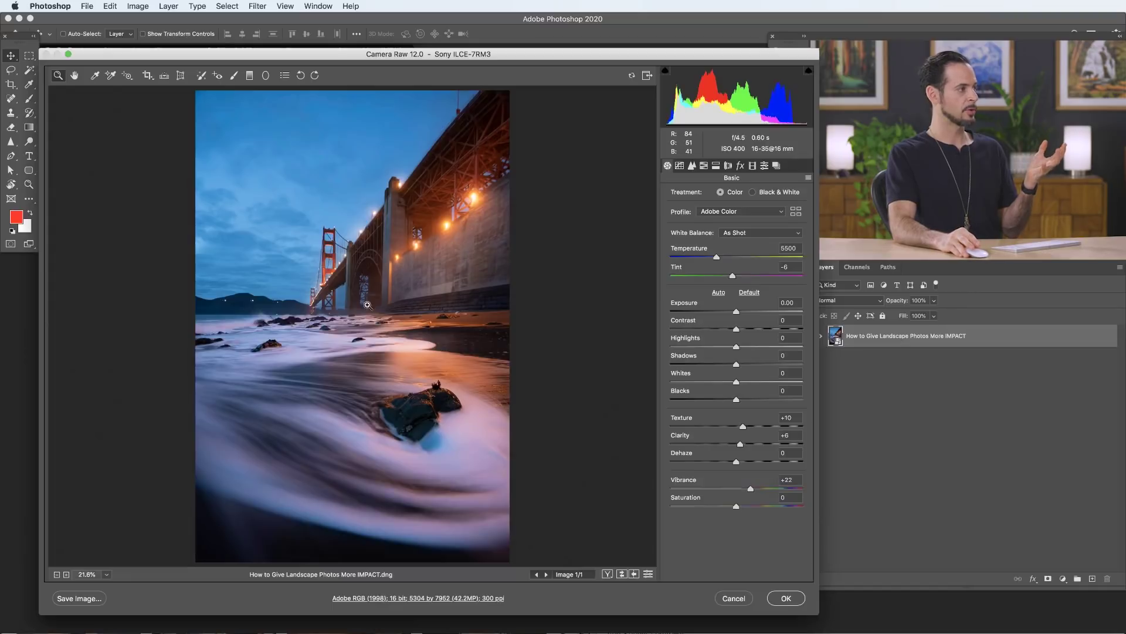
Step: Readjust the sky brush adjustment's exposure, set the bridge and wall brush adjustment's exposure to +1.60, and apply the raw changes
left_click(233, 76)
left_click(294, 219)
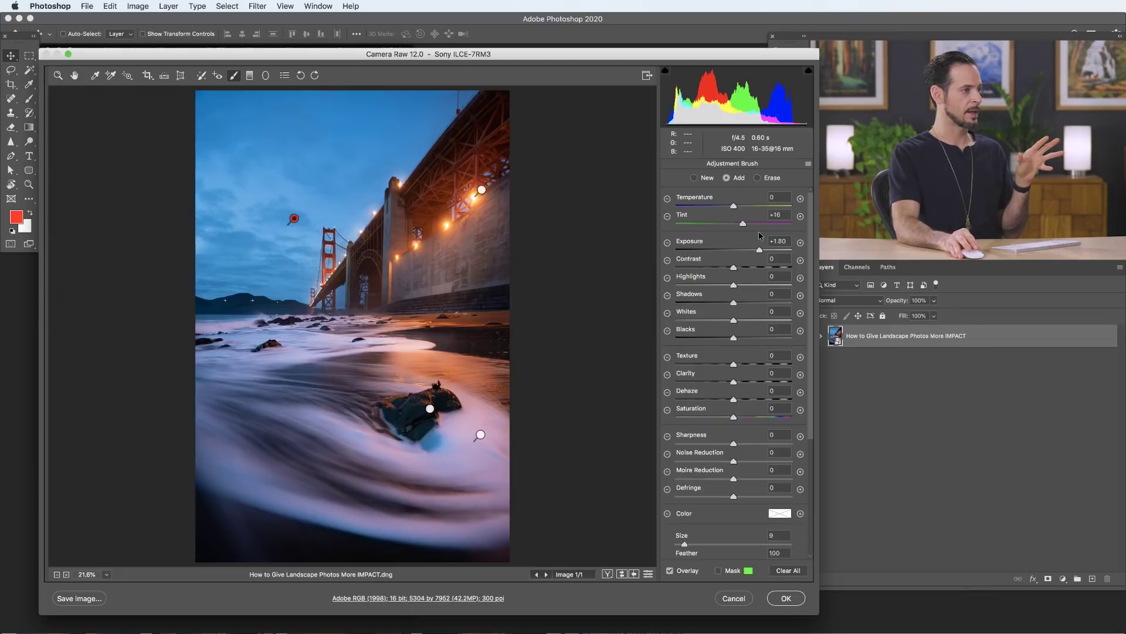
left_click_drag(765, 249, 775, 251)
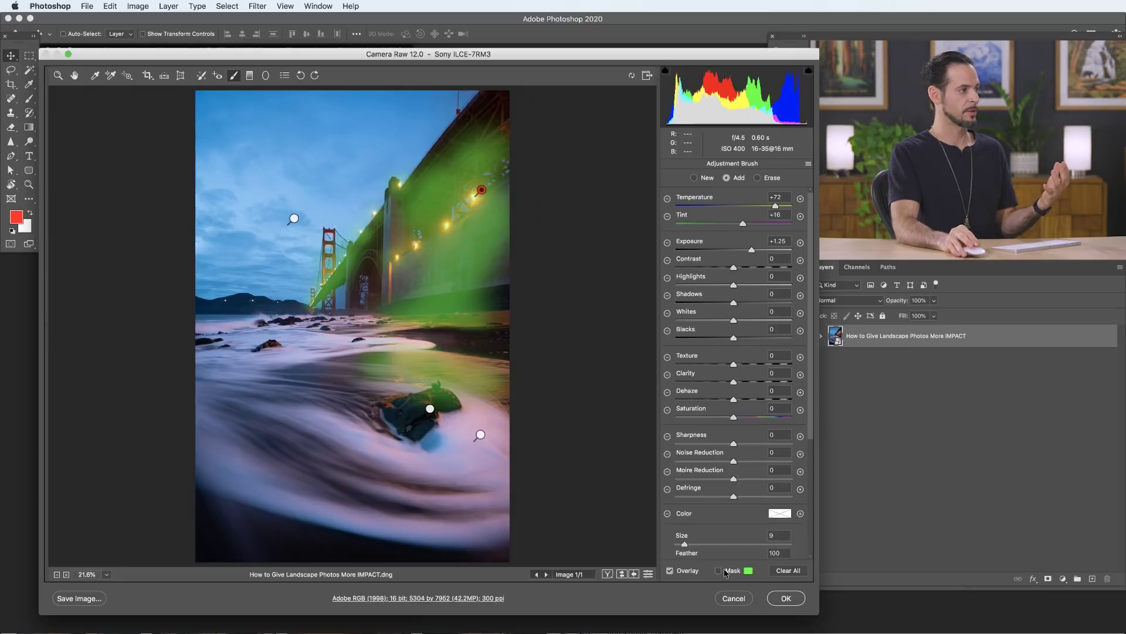
left_click_drag(756, 248, 758, 251)
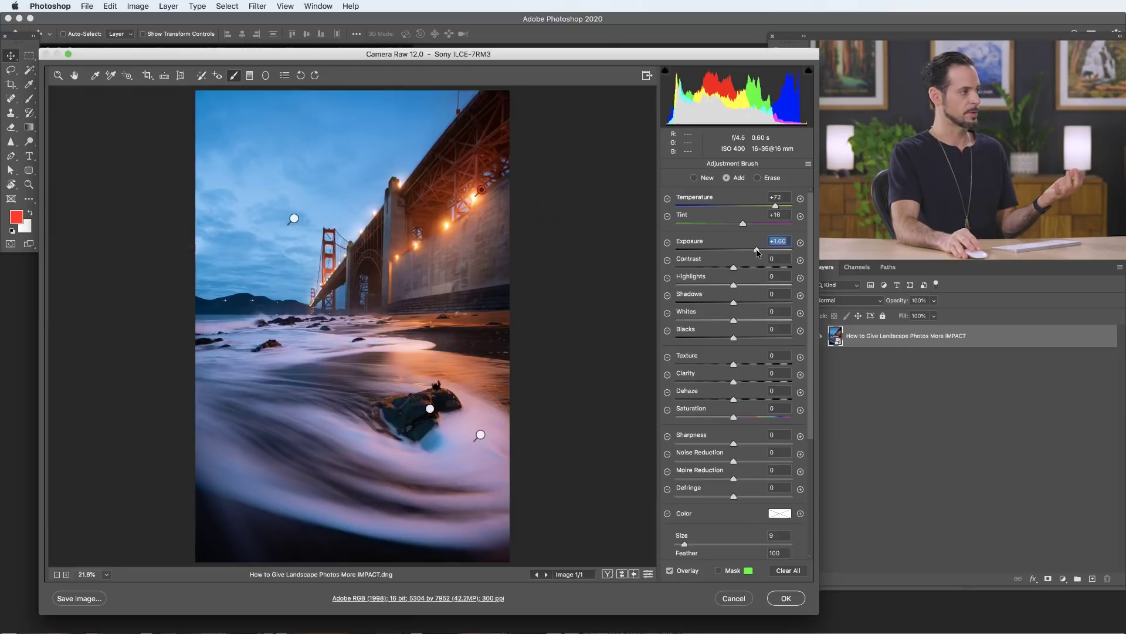
left_click(785, 598)
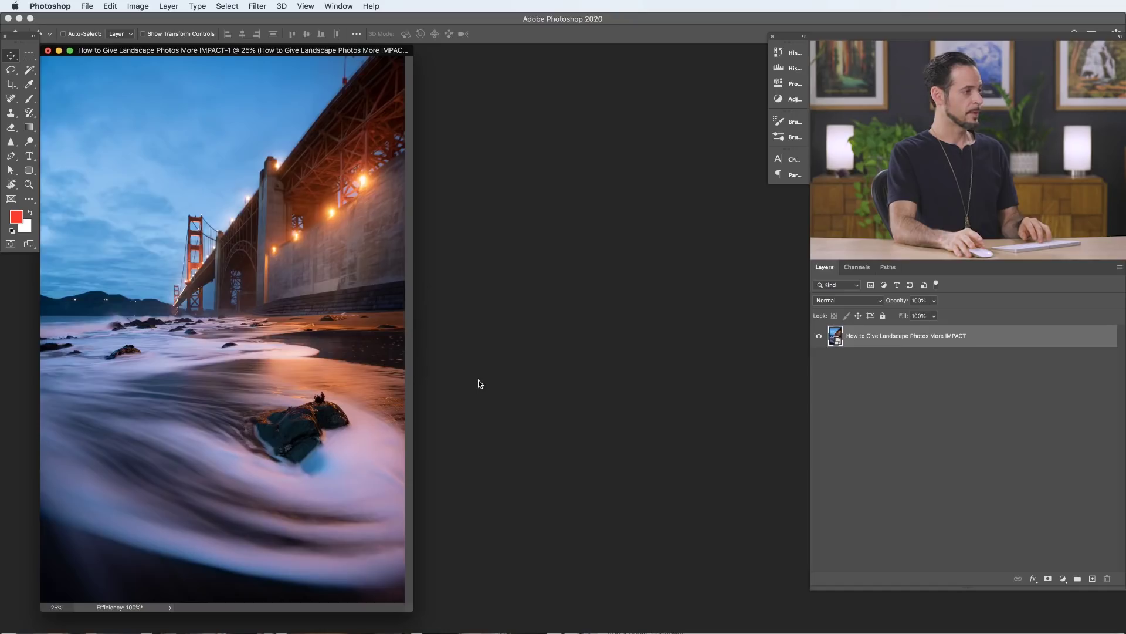
Step: Show the photo centred in full-screen mode and apply an Unsharp Mask smart filter with amount 149% and radius 3.6 pixels
key("f")
left_click_drag(565, 421, 450, 414)
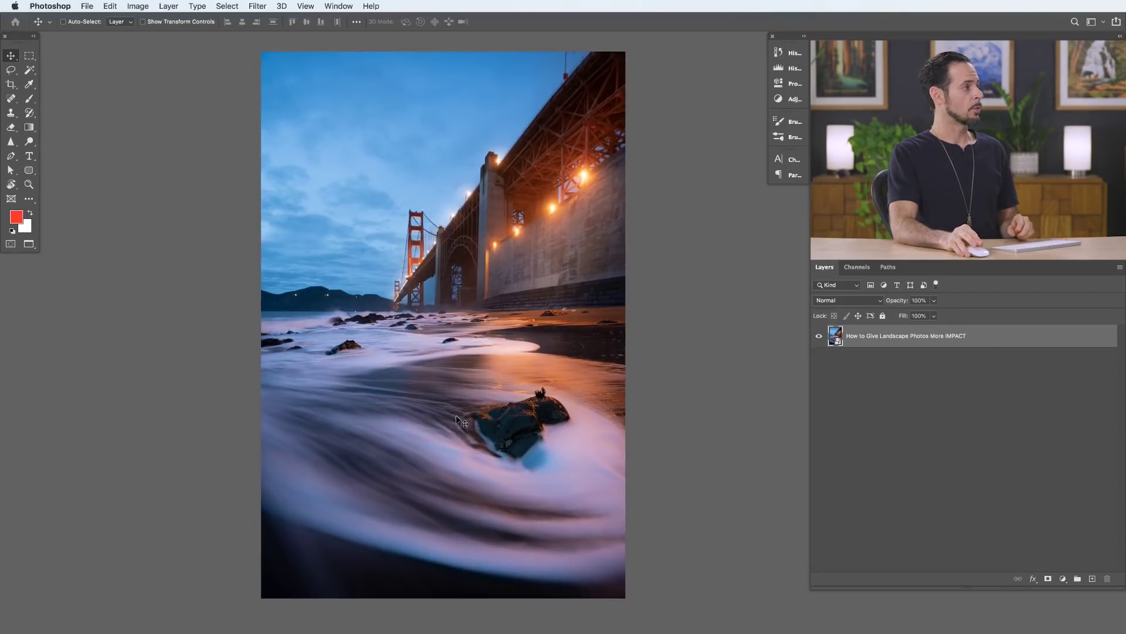
left_click(248, 6)
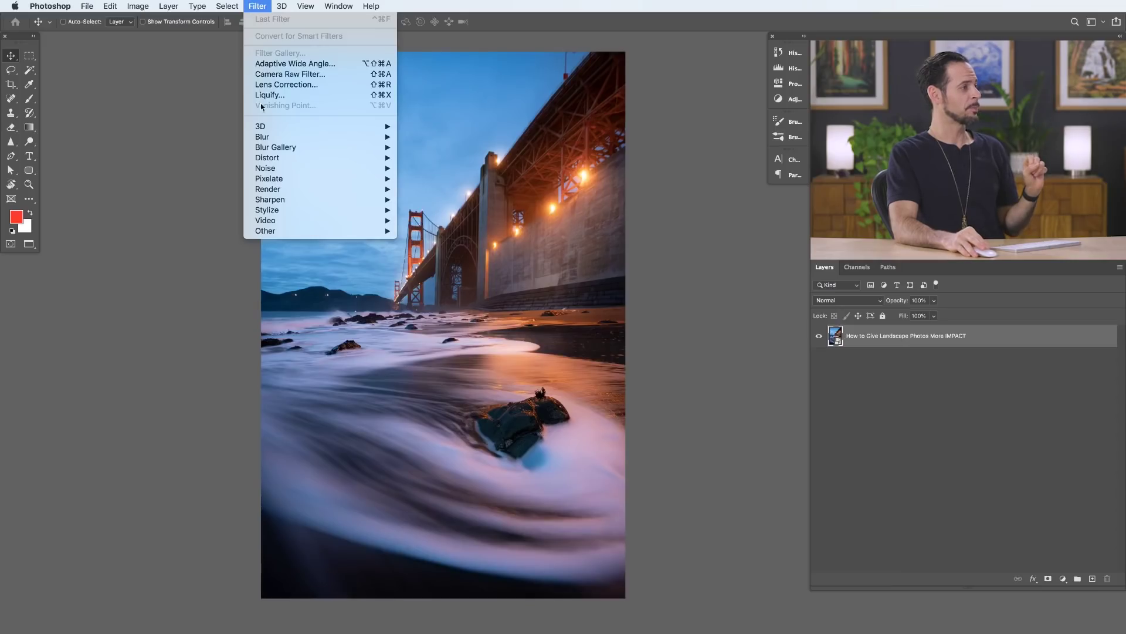
mouse_move(347, 205)
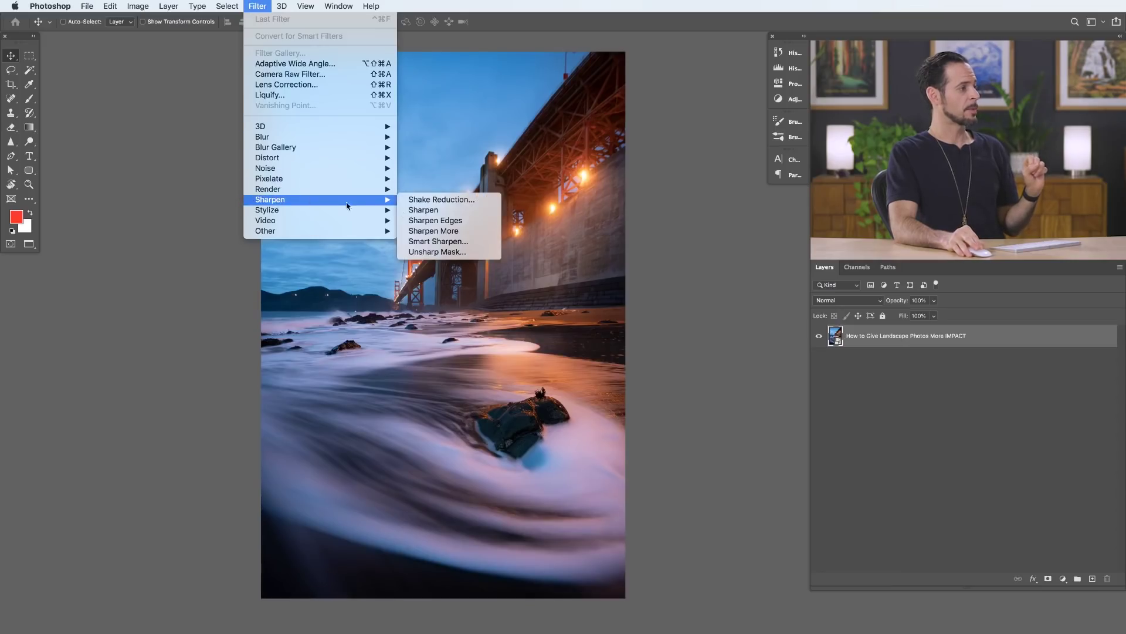
left_click(464, 252)
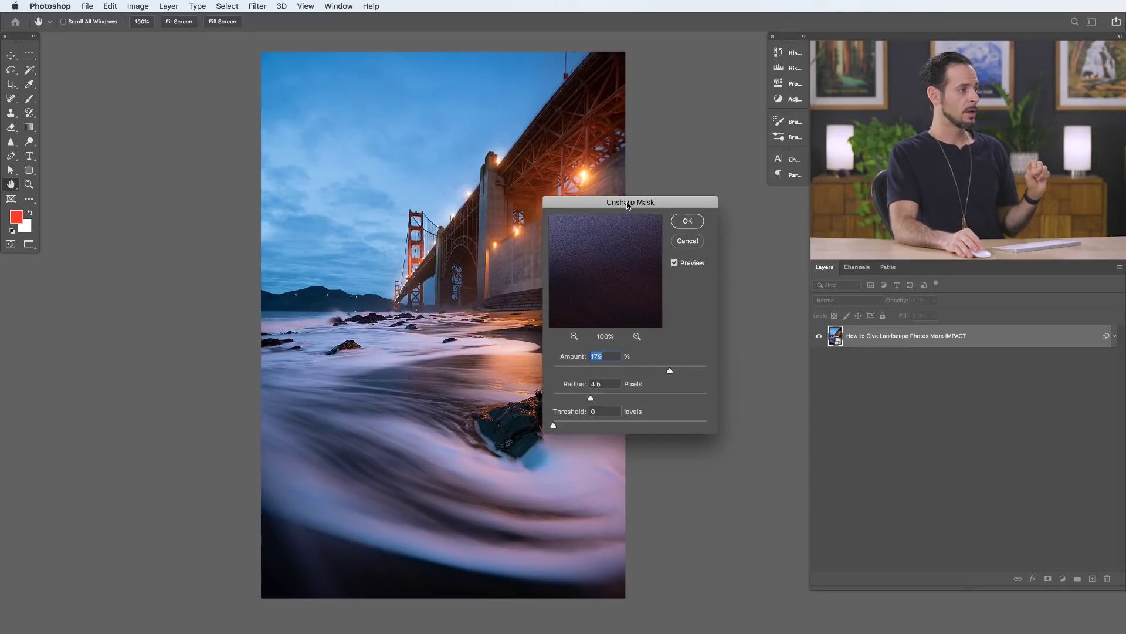
left_click_drag(630, 201, 692, 230)
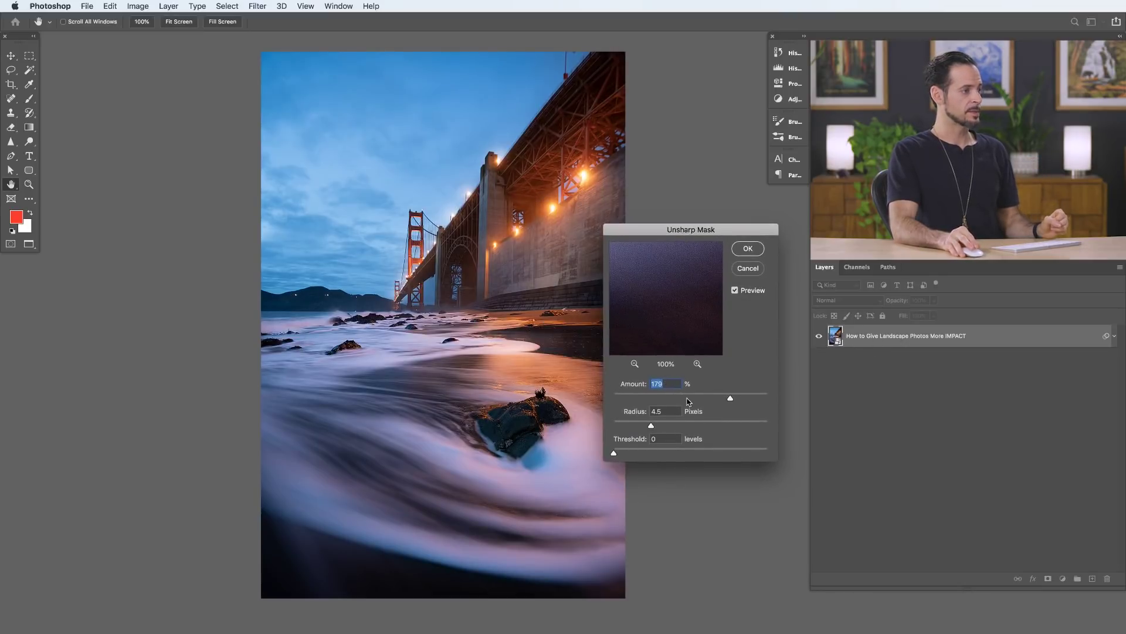
left_click_drag(639, 398, 621, 398)
left_click_drag(696, 398, 717, 399)
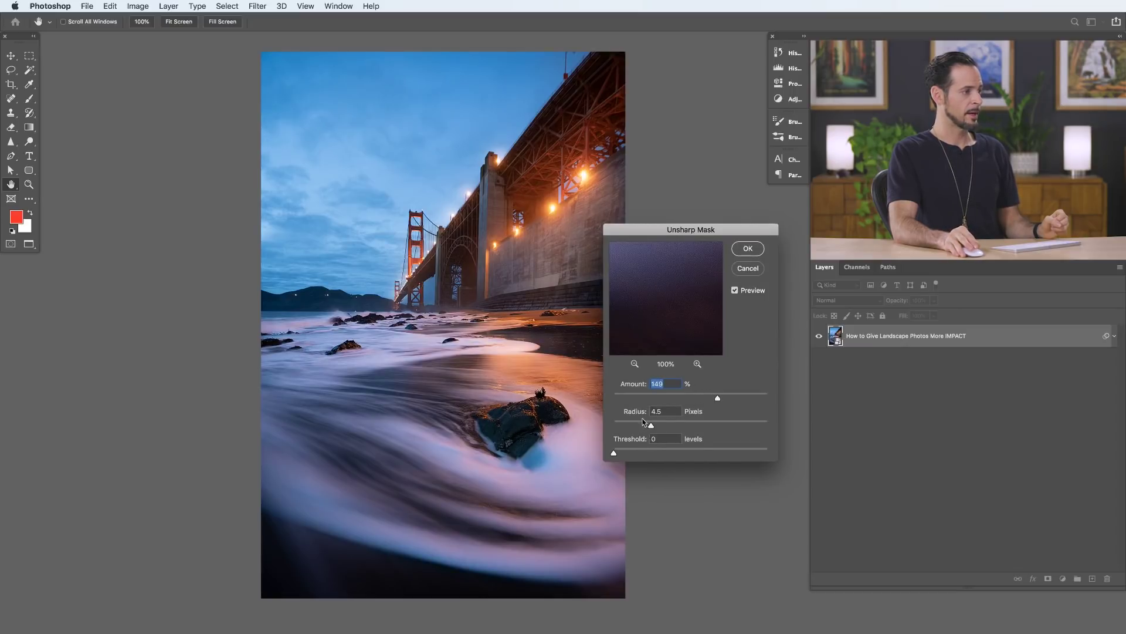
left_click_drag(648, 425, 697, 426)
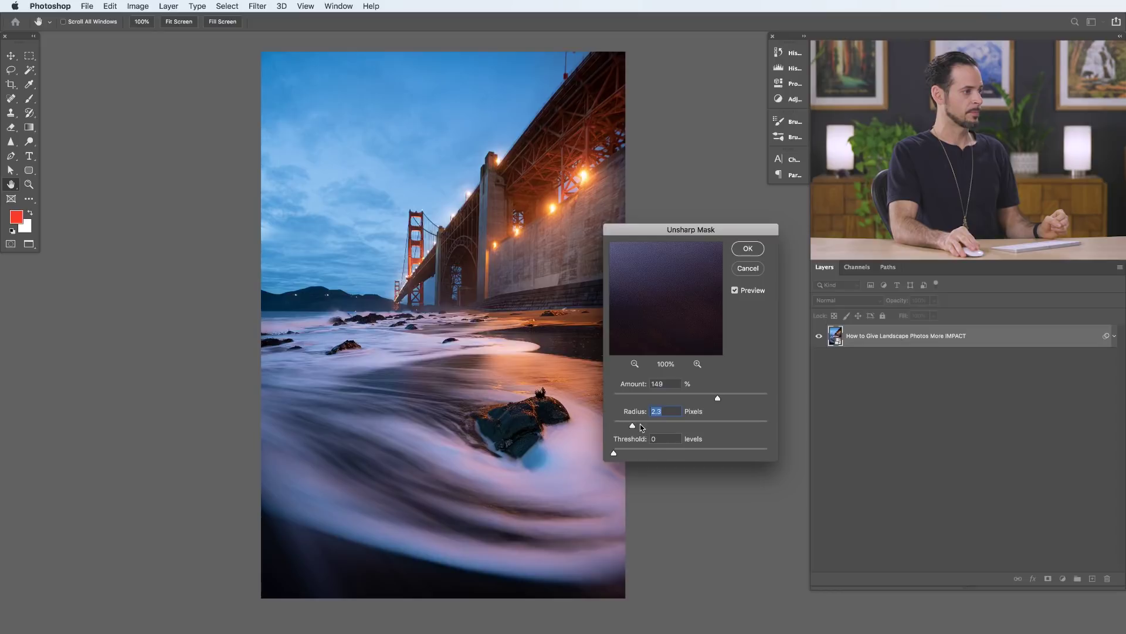
left_click_drag(640, 425, 646, 427)
left_click(746, 248)
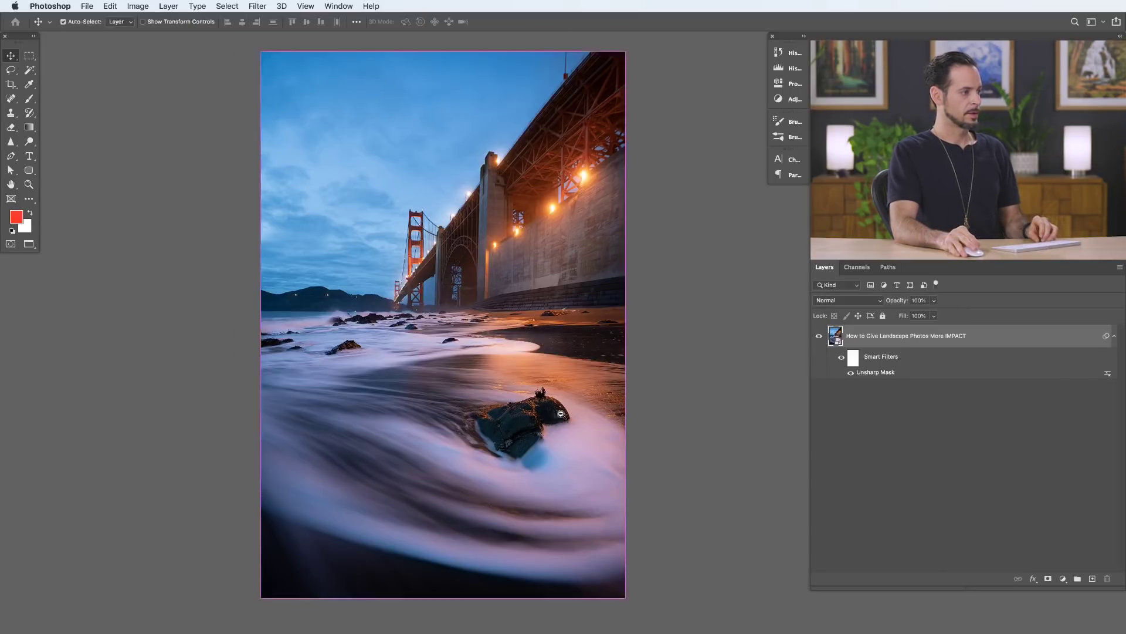
Step: Compare the rock up close with and without the smart filter, leaving the filter on
left_click_drag(557, 415, 614, 367)
left_click(841, 358)
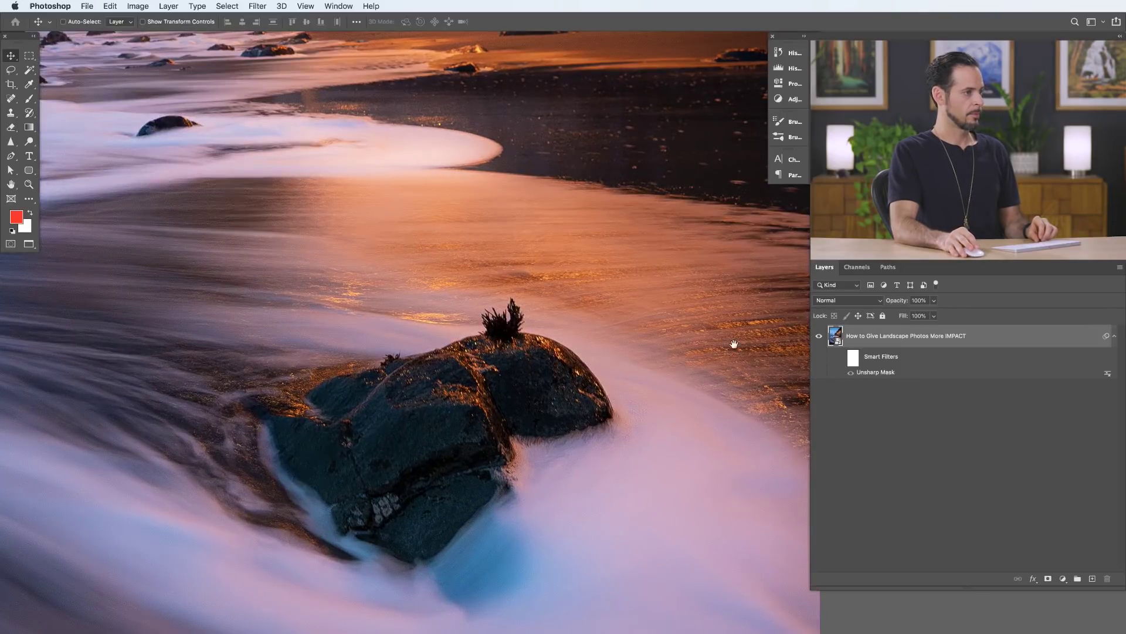
left_click(845, 360)
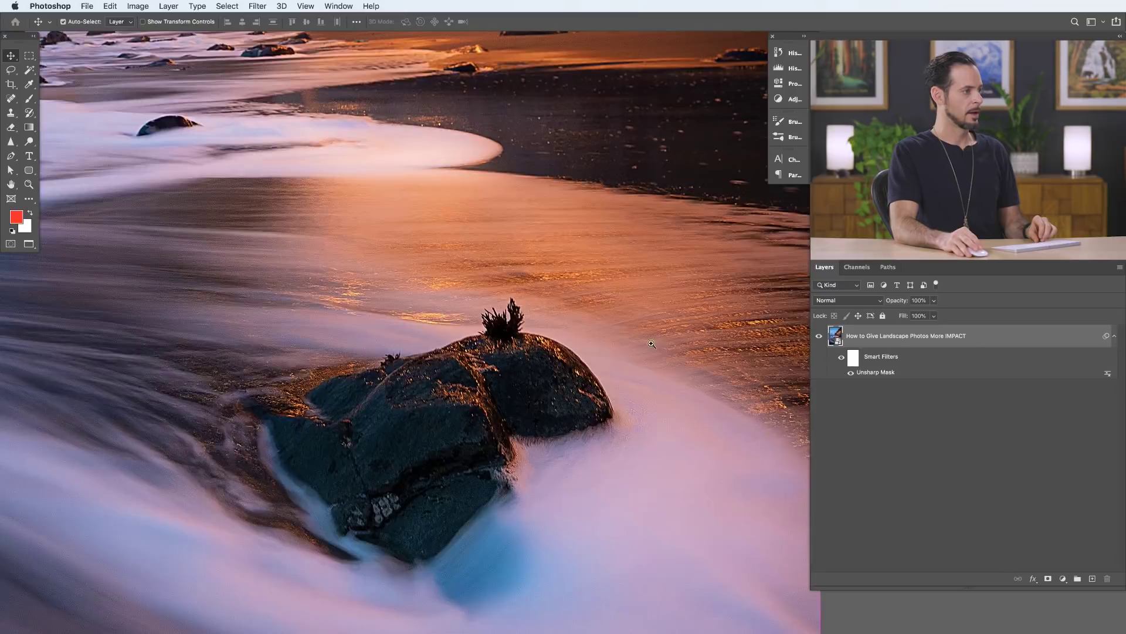
scroll(574, 373, "down", 6)
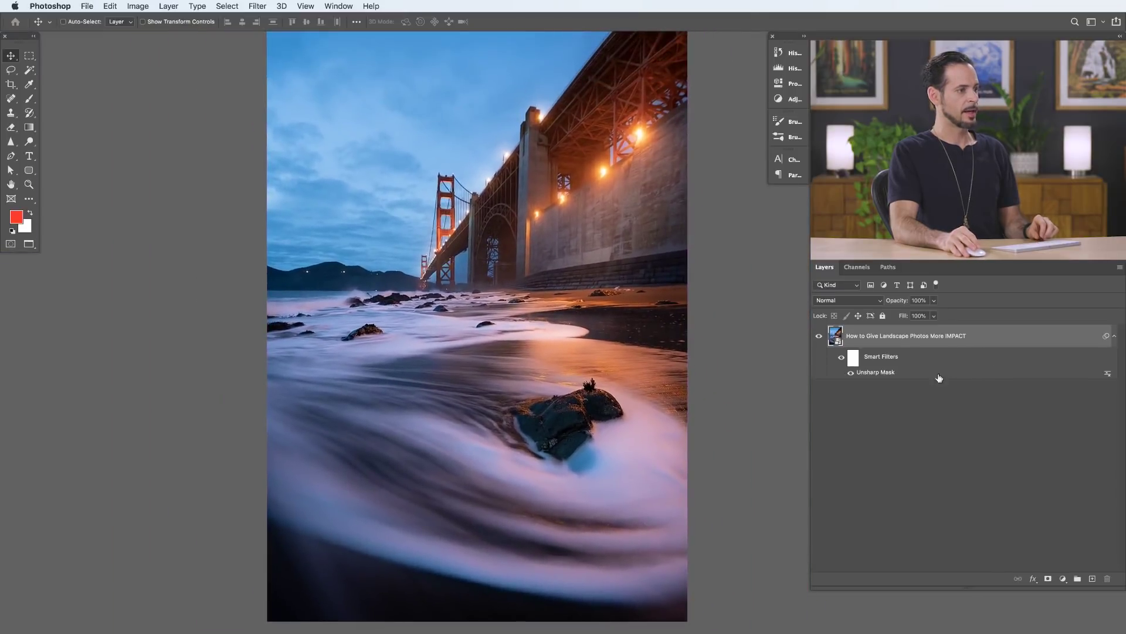
Step: Edit the Unsharp Mask smart filter to an amount of 174% and a radius of 4.4 pixels
double_click(882, 372)
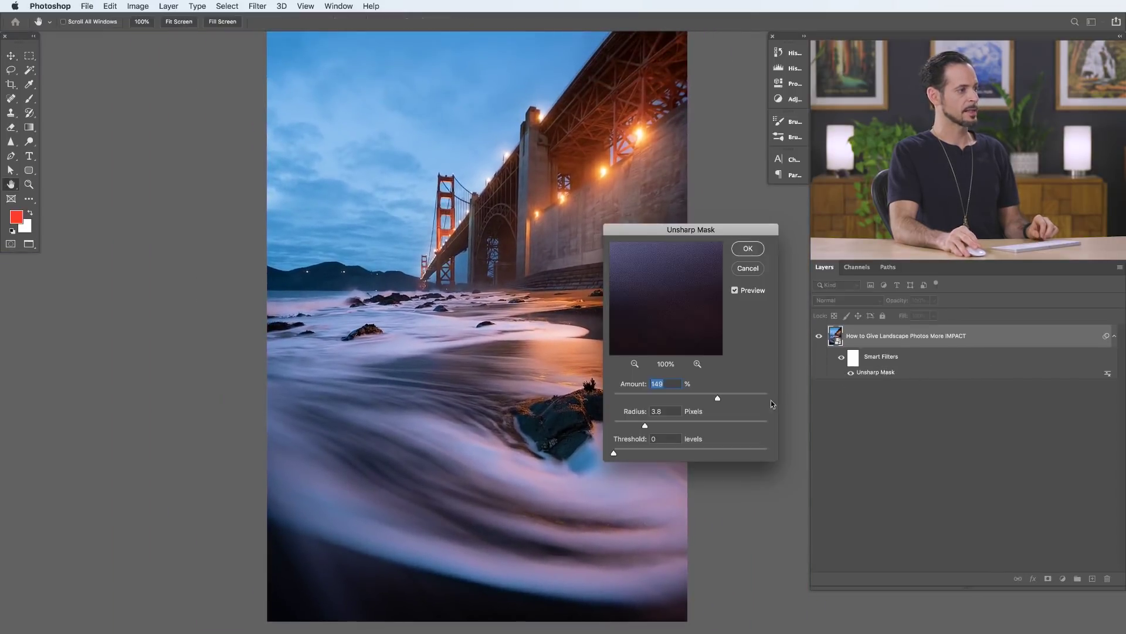
left_click(728, 396)
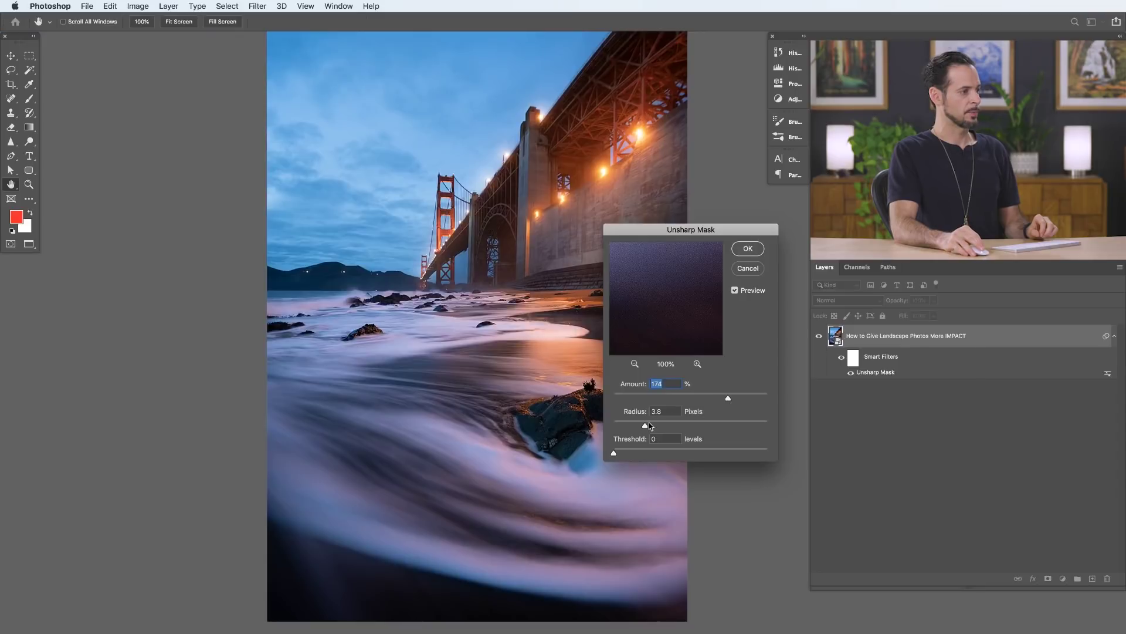
left_click(651, 423)
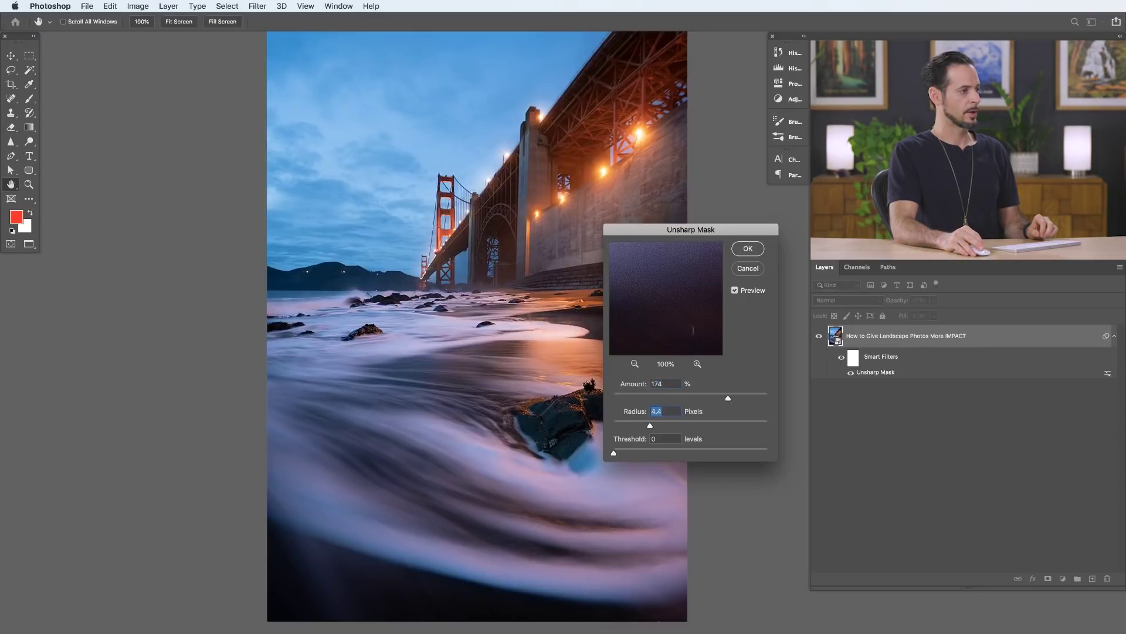
left_click(747, 249)
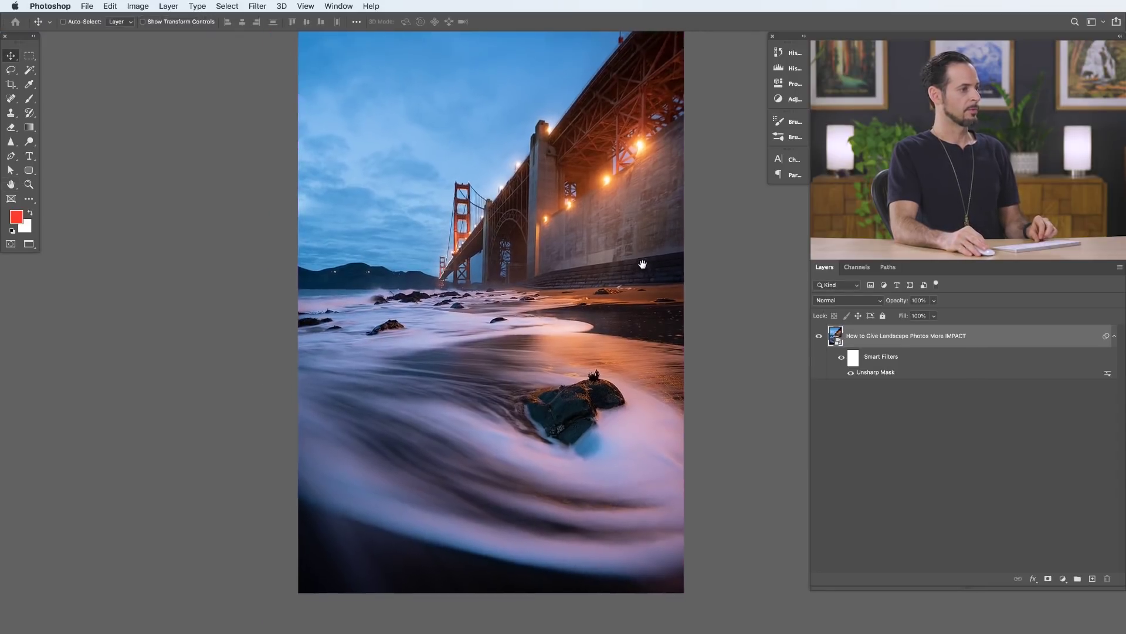